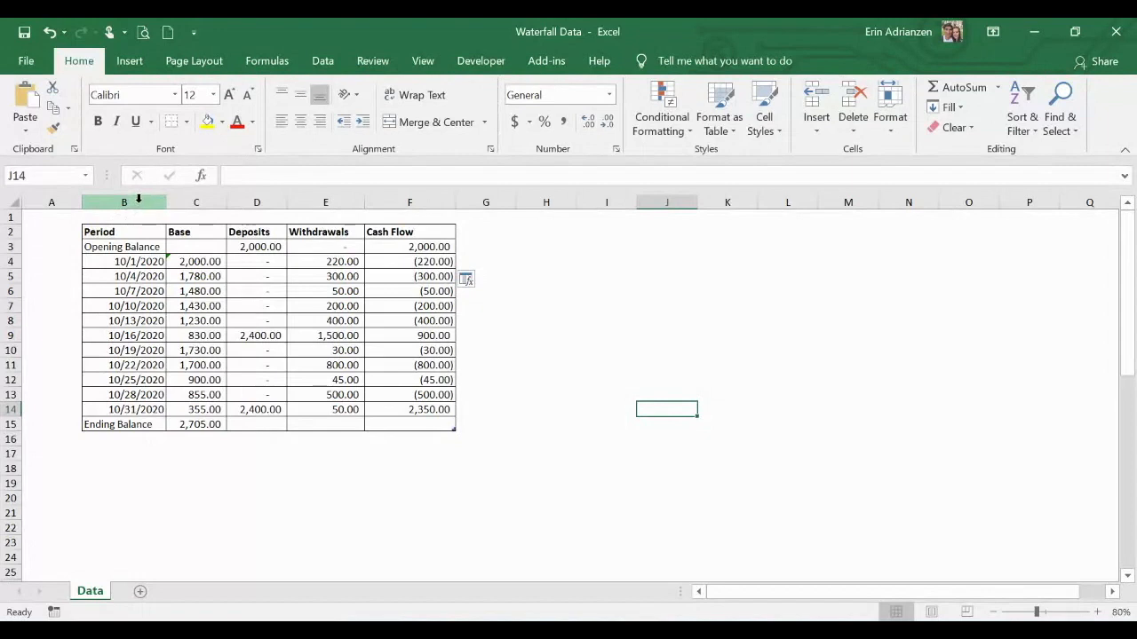
Step: Examine the cash flow table's Period, Base, Deposits, Withdrawals and Cash Flow columns, including the dated rows and the Ending Balance row
left_click(140, 197)
left_click(197, 202)
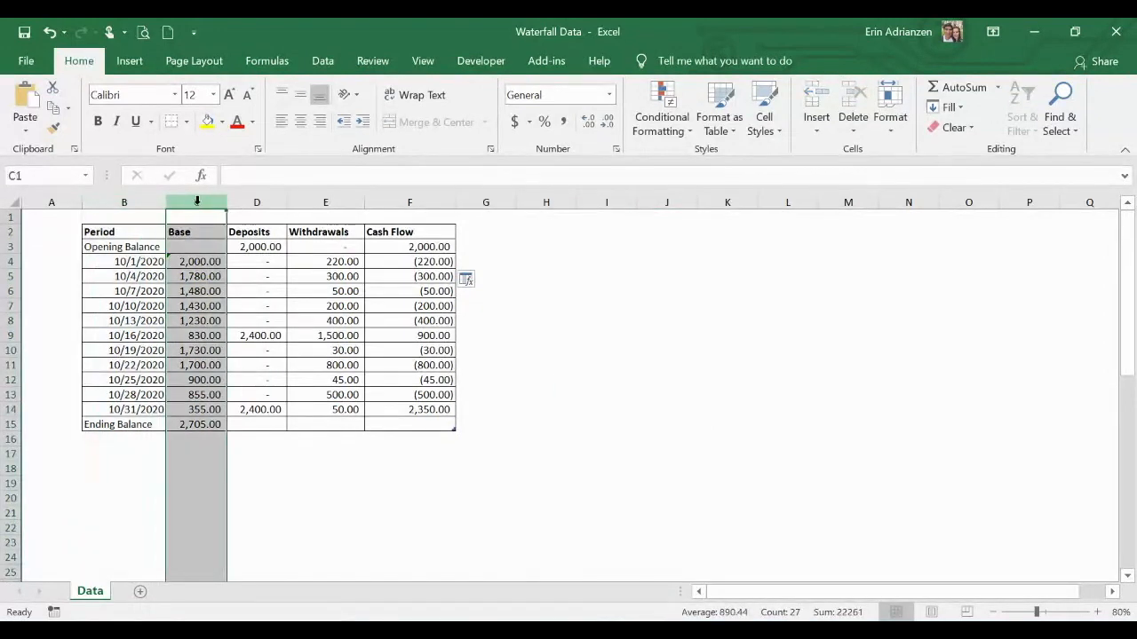
left_click(255, 199)
left_click(318, 198)
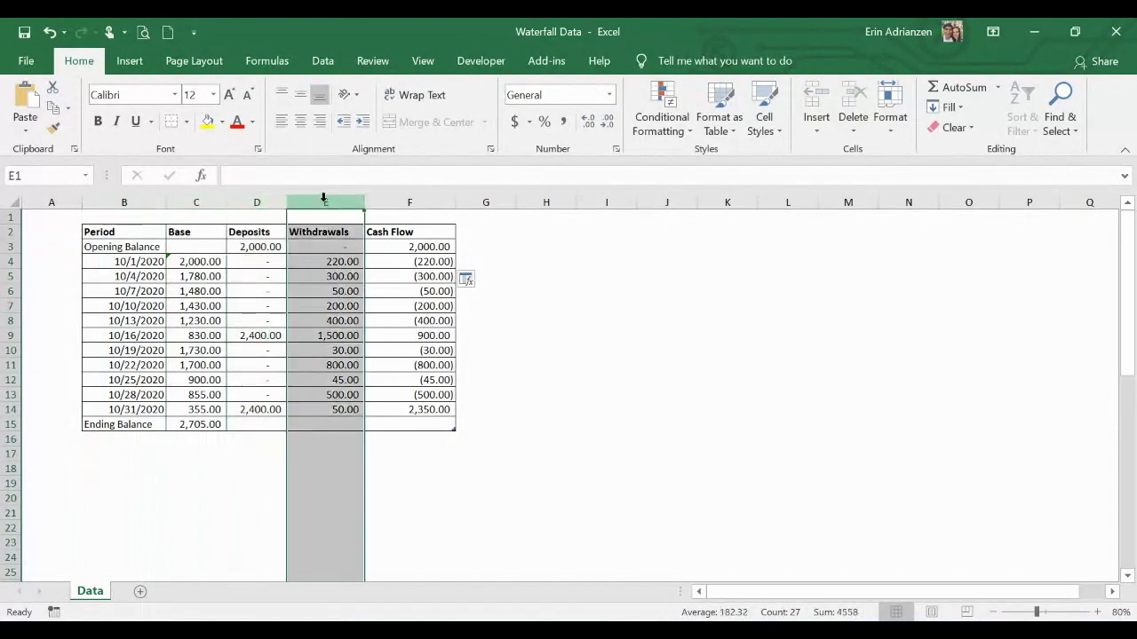
left_click(415, 197)
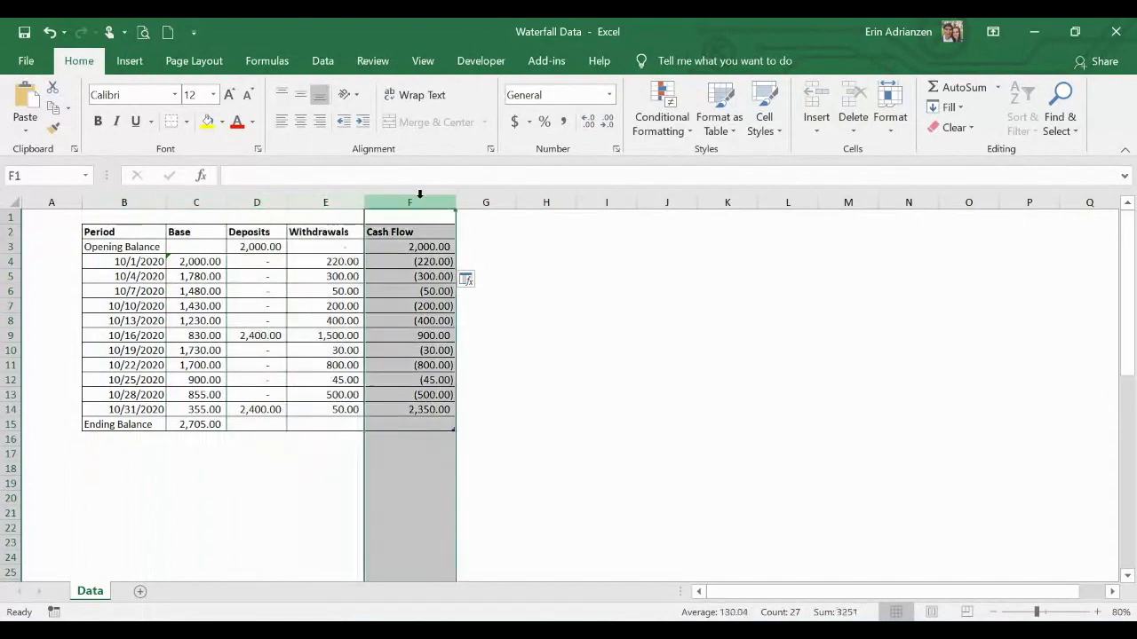
left_click(143, 202)
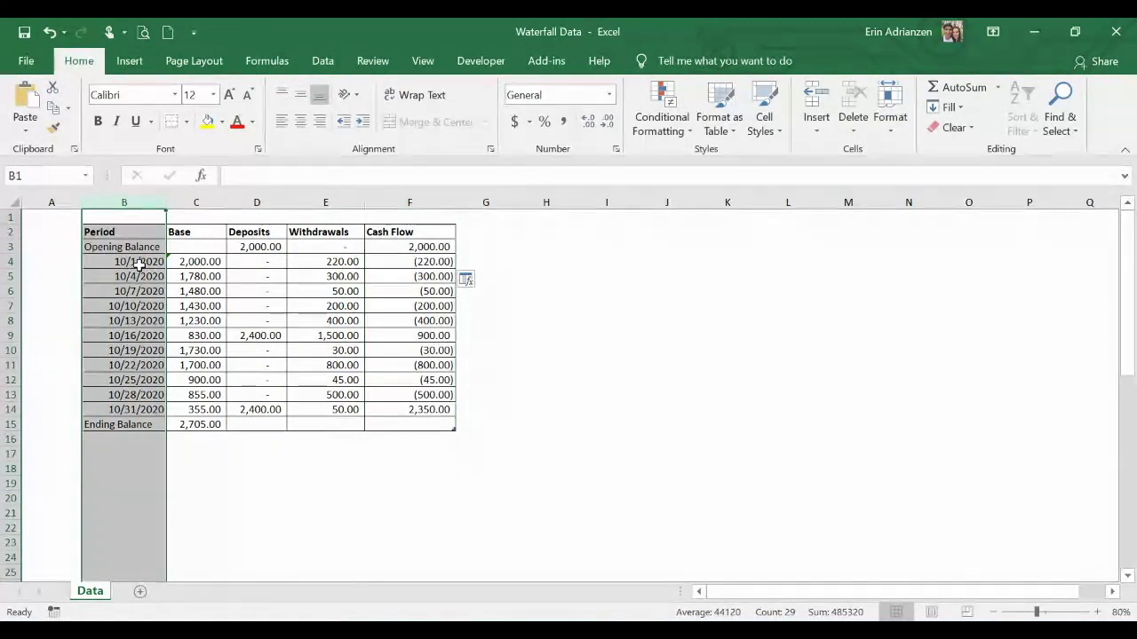
left_click_drag(139, 263, 135, 405)
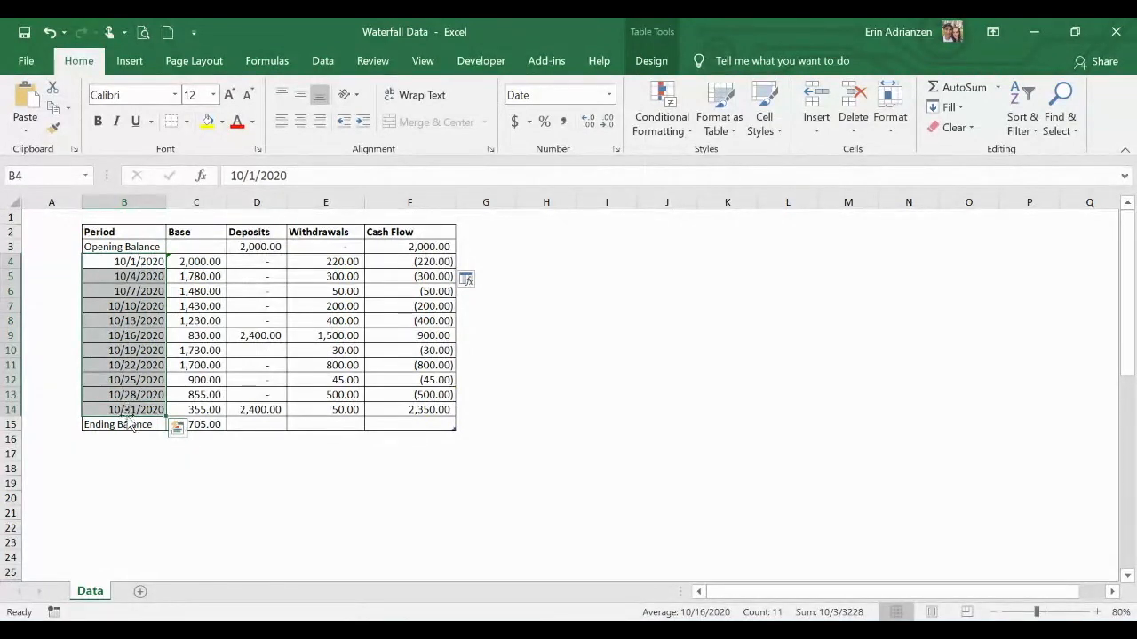
left_click(131, 425)
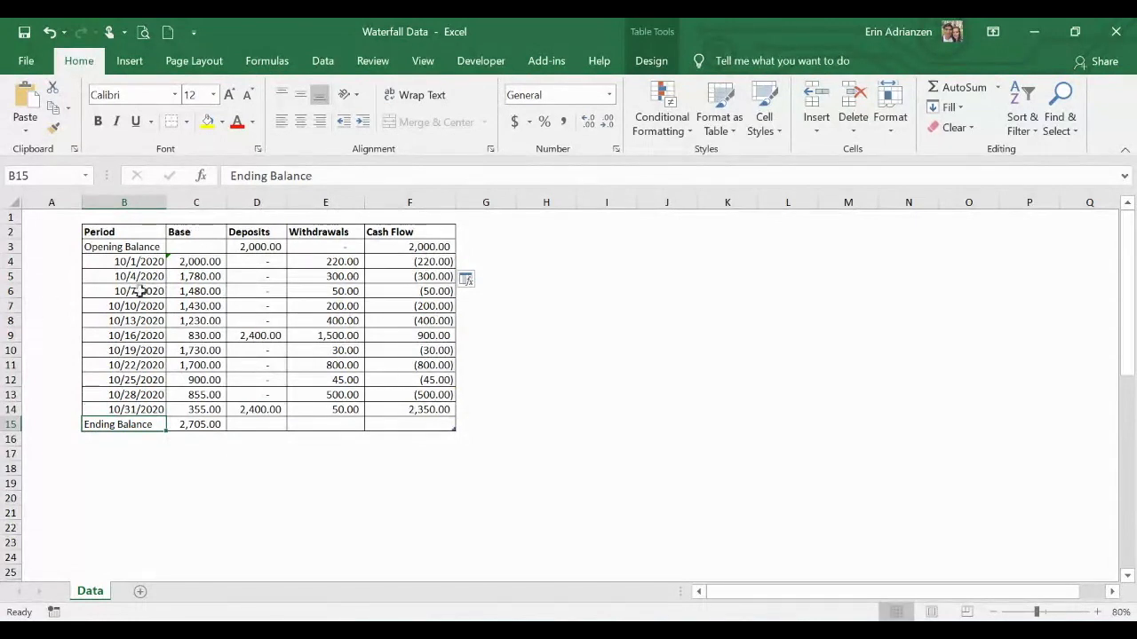
Step: Inspect the Base column formulas for 10/7/2020 and 10/16/2020 in cells C6 and C9 without changing them
double_click(203, 291)
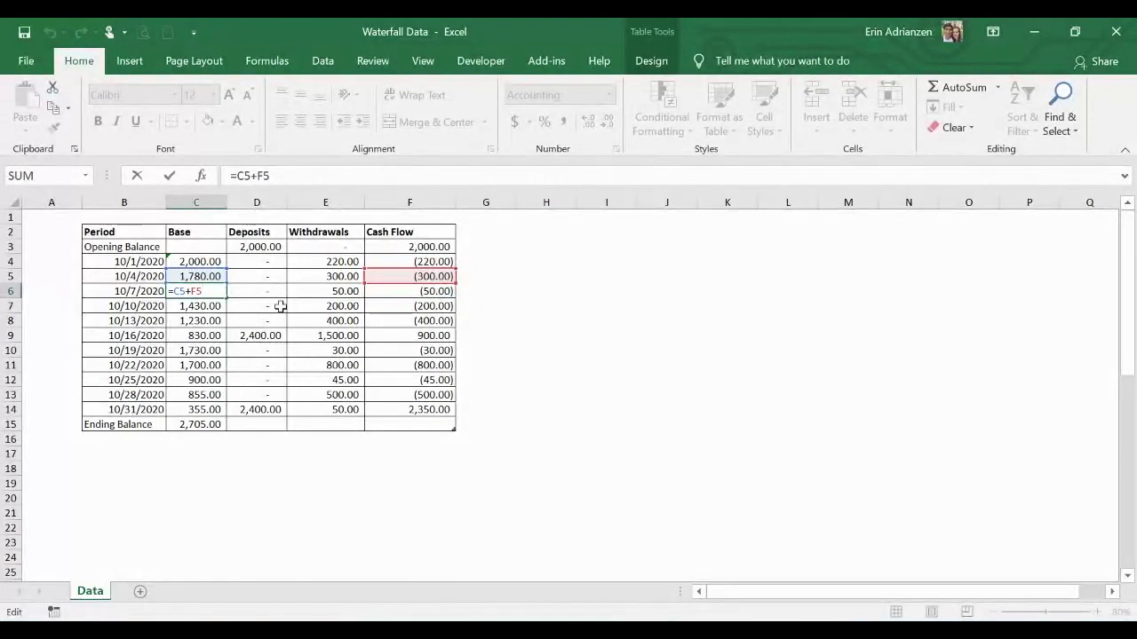
key("Return")
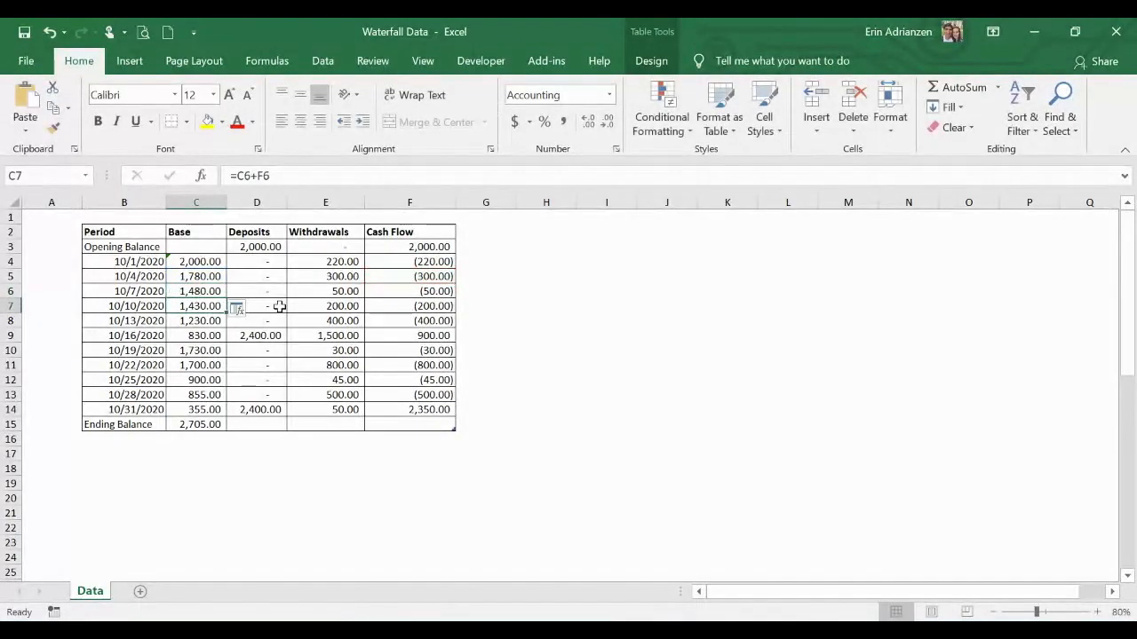
double_click(197, 291)
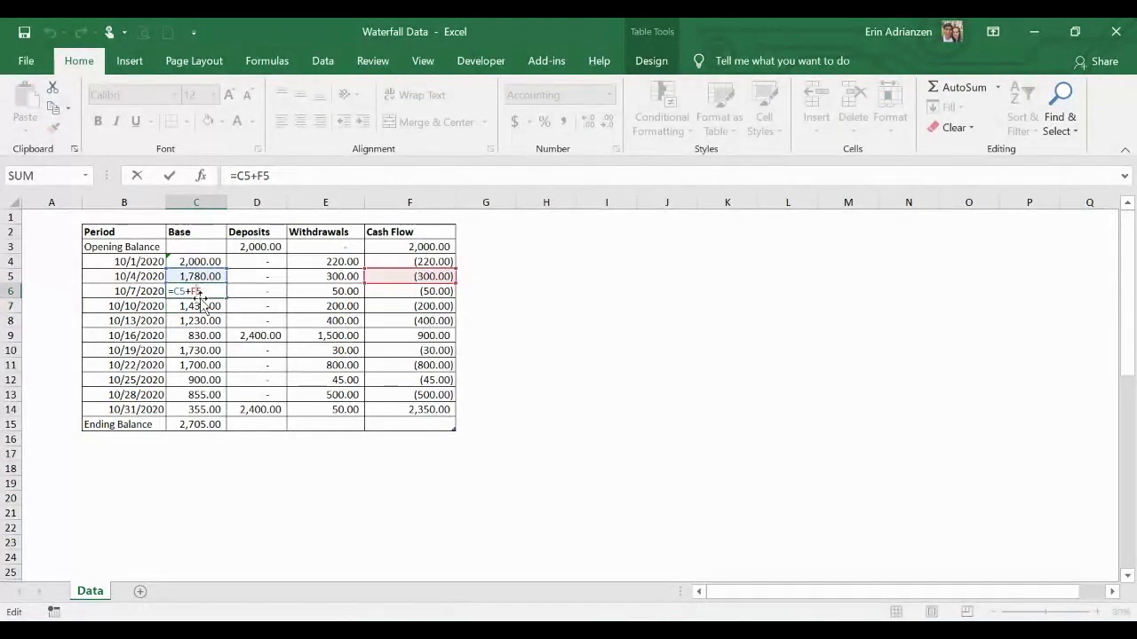
key("Escape")
double_click(207, 337)
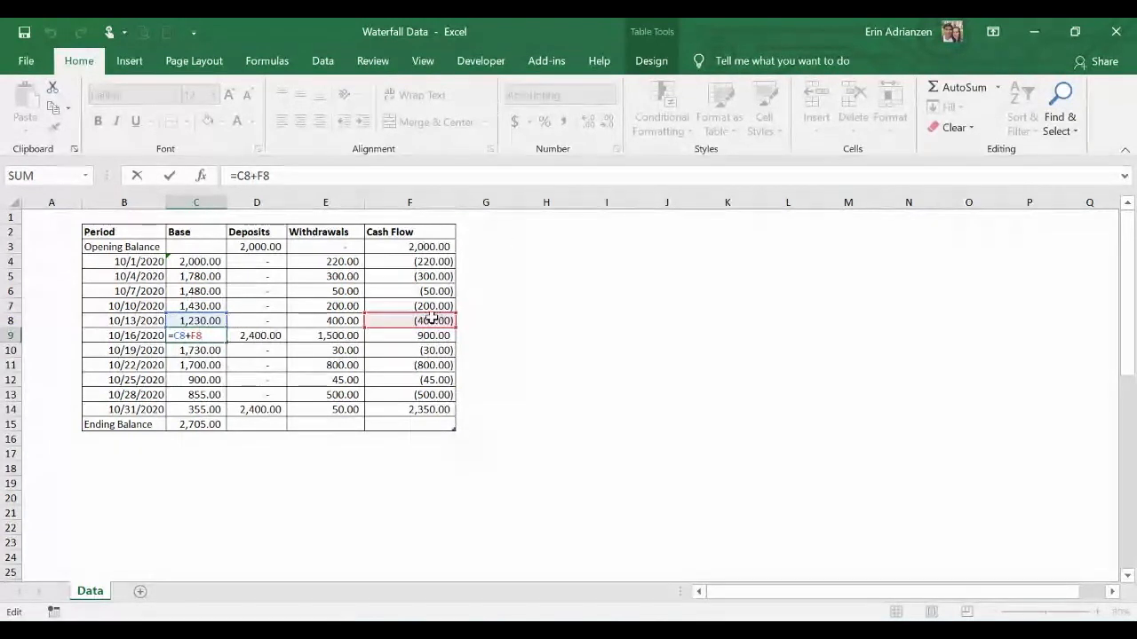
key("Return")
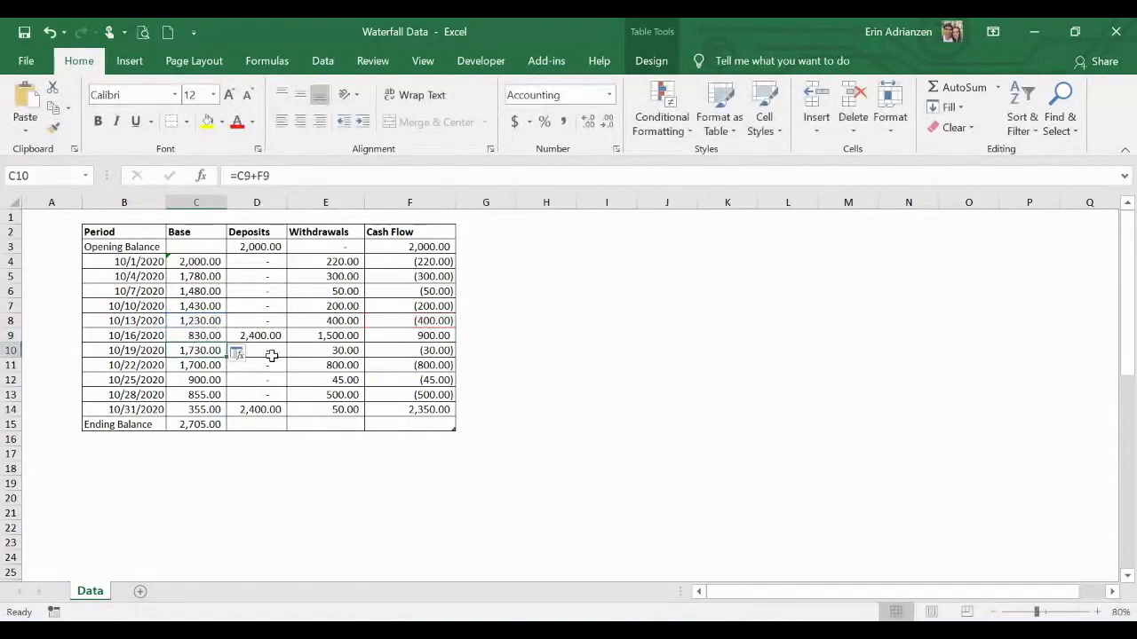
left_click(203, 334)
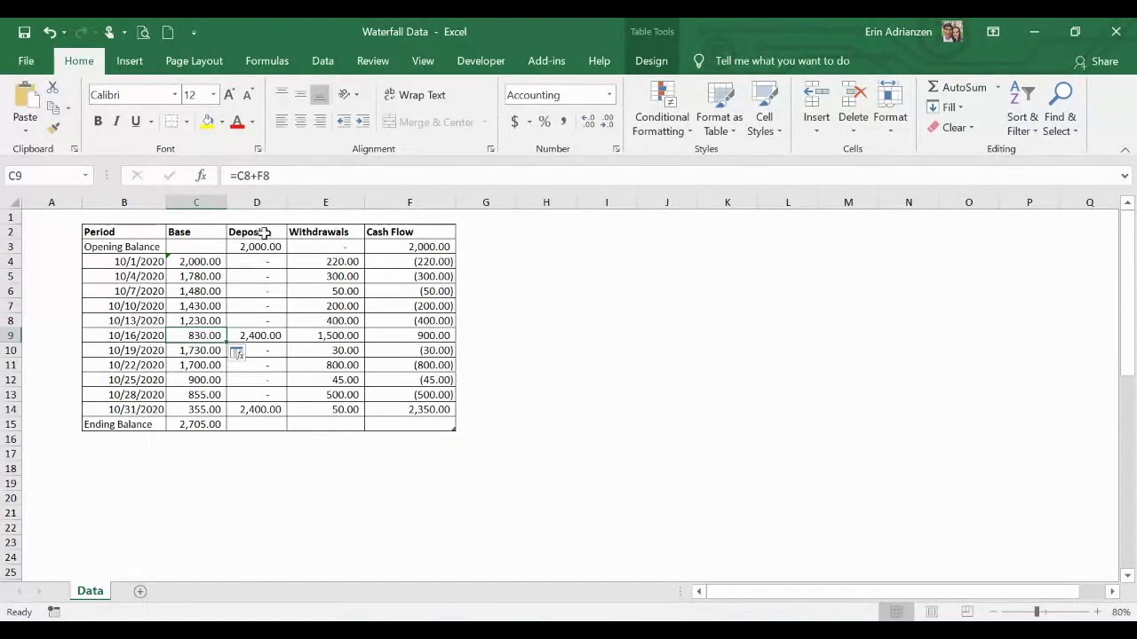
Step: Review the Deposits and Withdrawals columns and inspect the Cash Flow formula for 10/1/2020 in cell F4
left_click(265, 203)
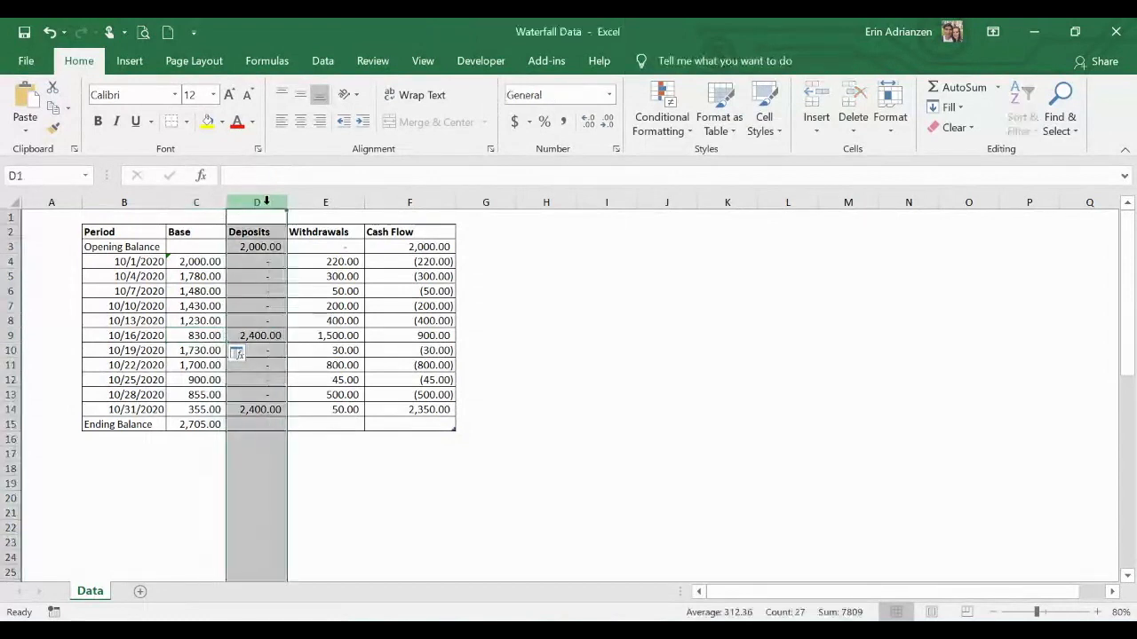
left_click(250, 250)
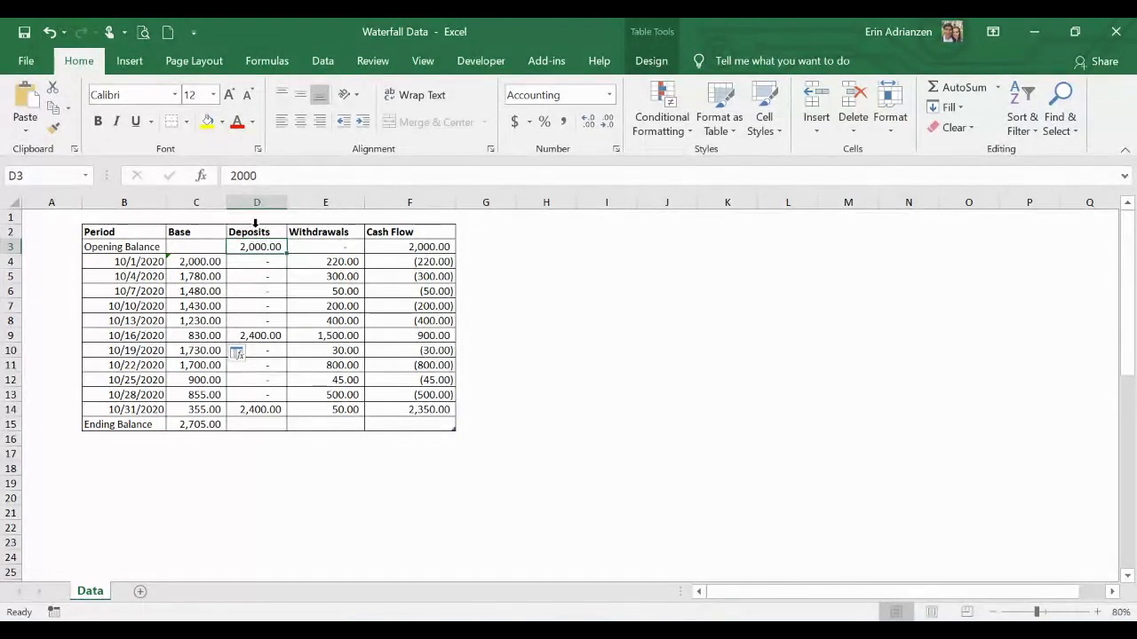
left_click(342, 195)
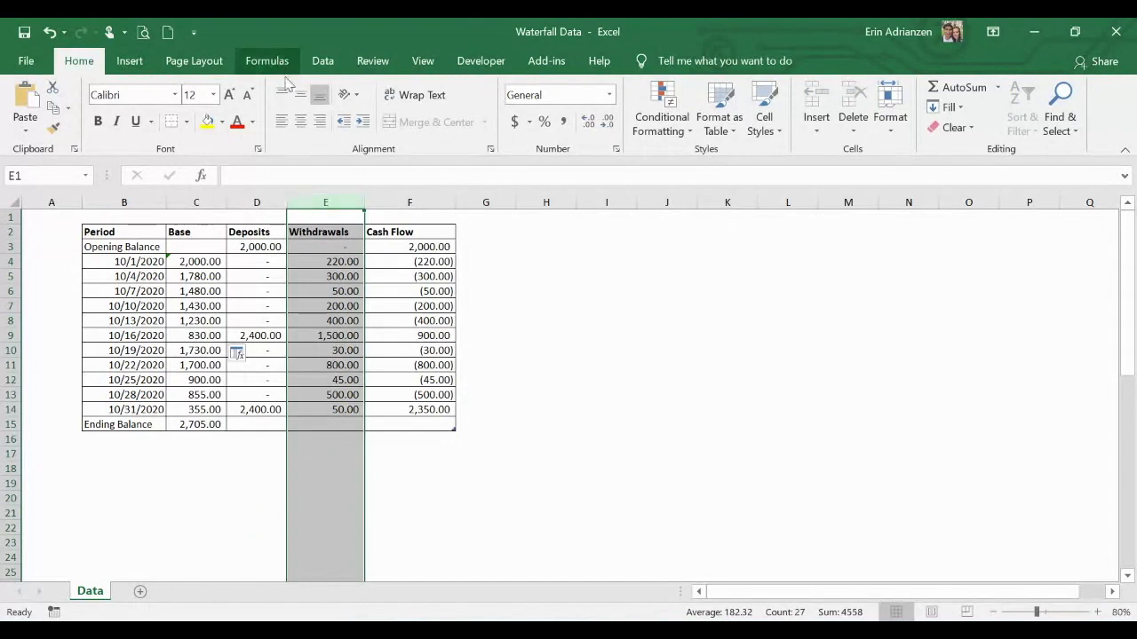
left_click(402, 202)
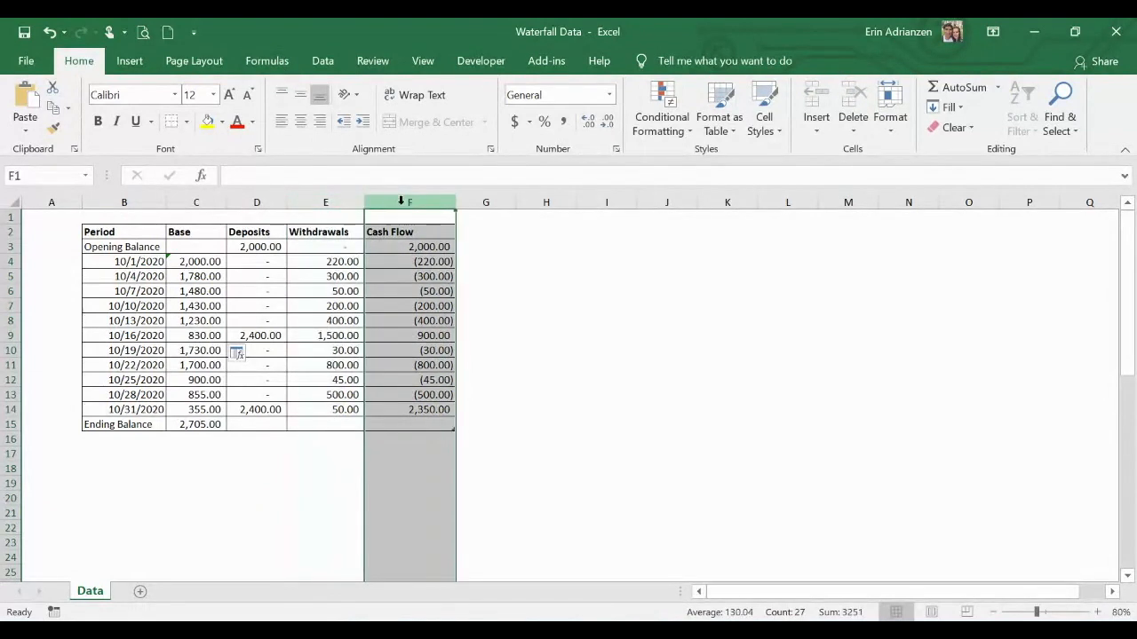
double_click(430, 262)
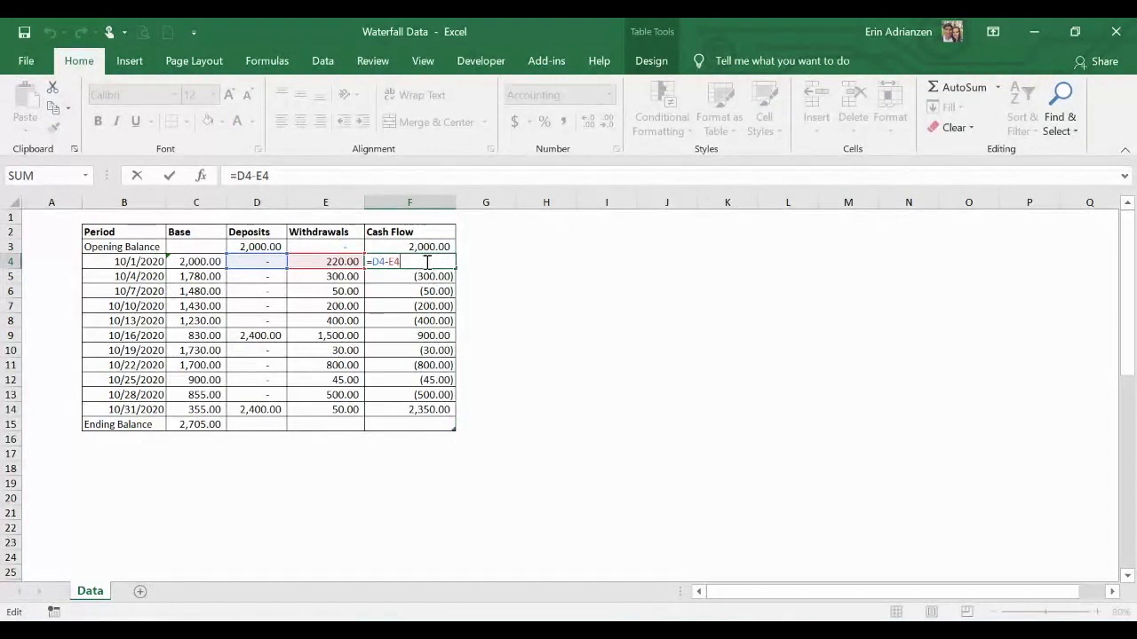
key("Return")
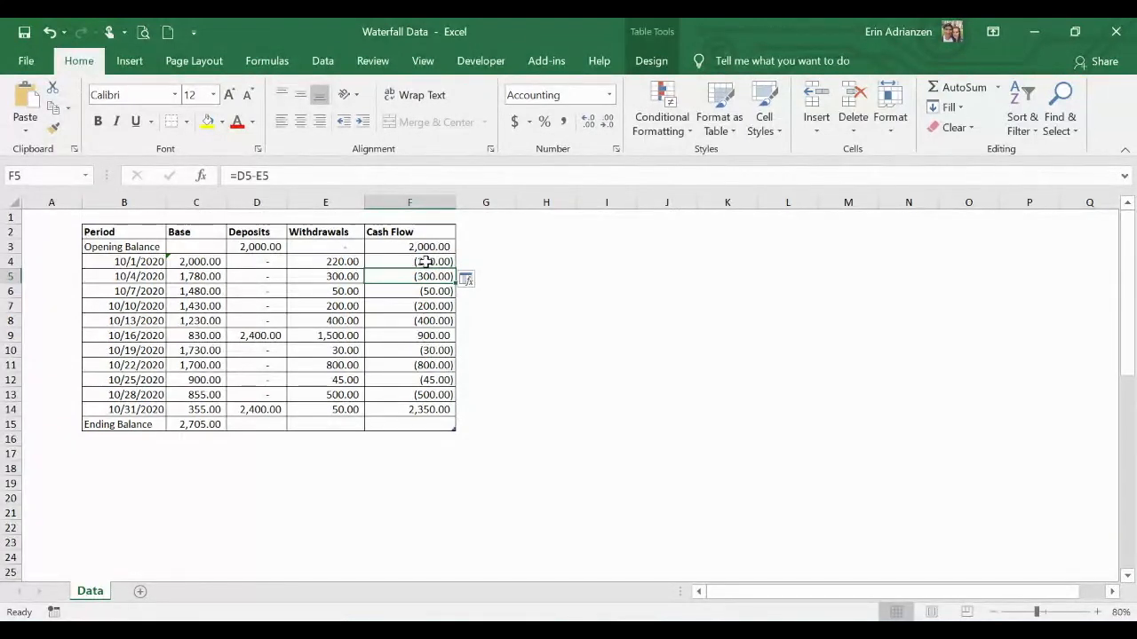
Step: Examine the headcount table further down the sheet, covering its Period, Base, Hired, Fired/Retired and Headcount Flow columns
left_click(292, 453)
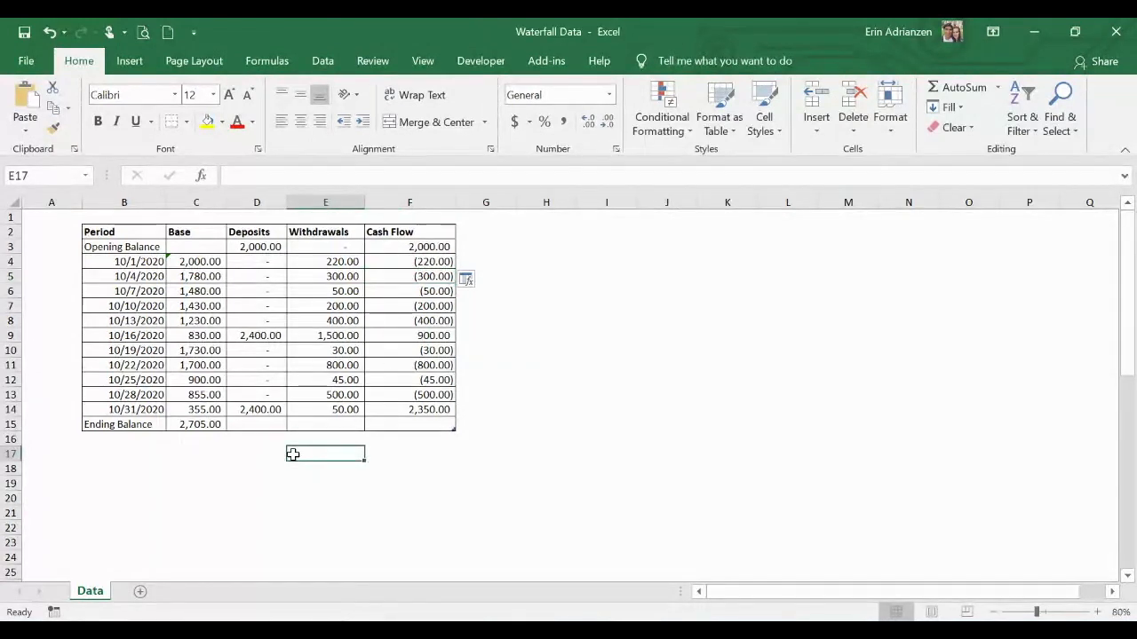
scroll(292, 454, "down", 12)
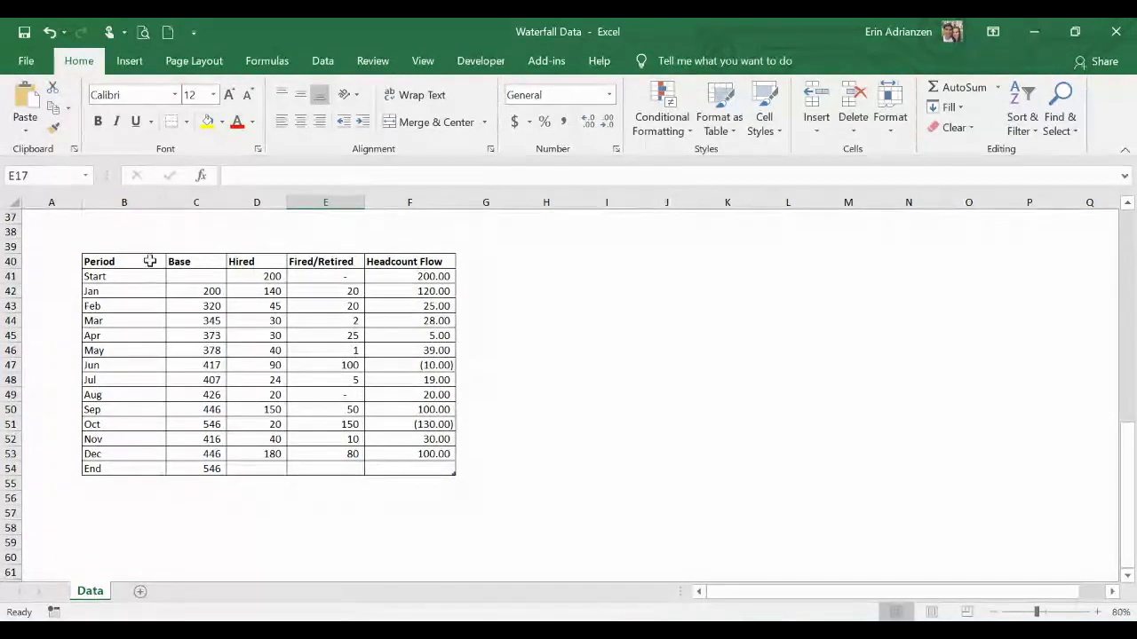
left_click(125, 203)
left_click(190, 202)
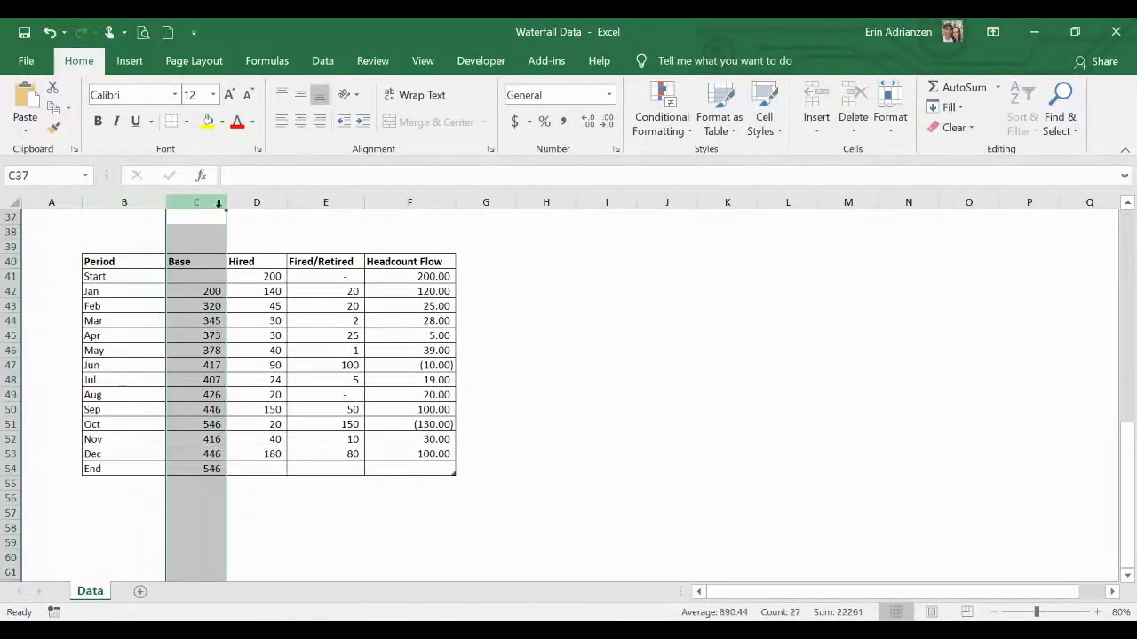
left_click(256, 204)
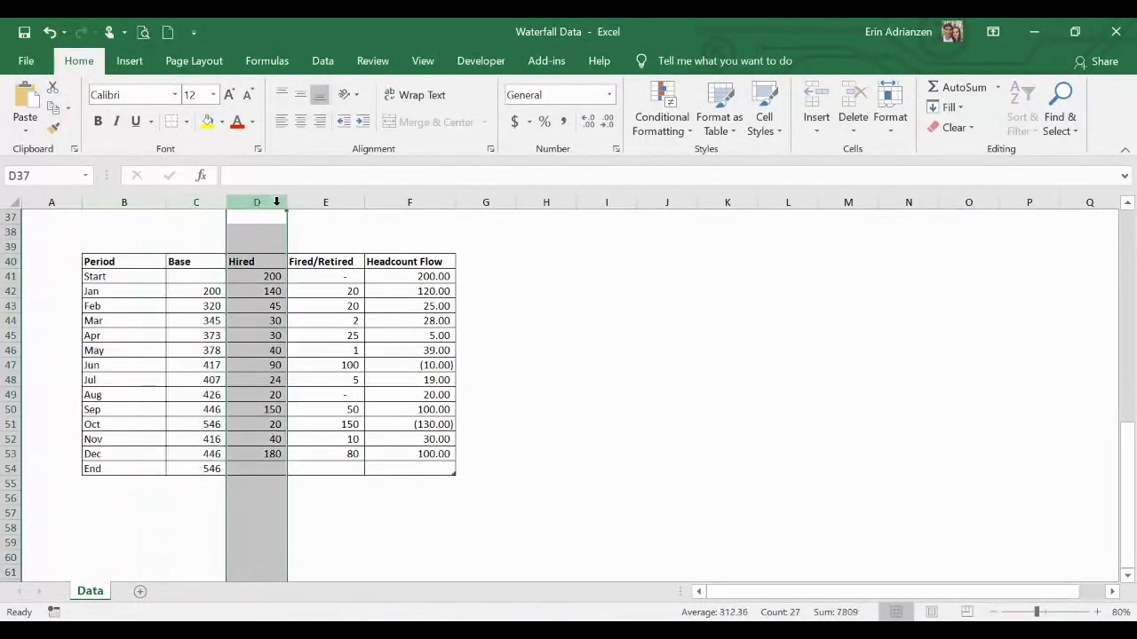
left_click(325, 207)
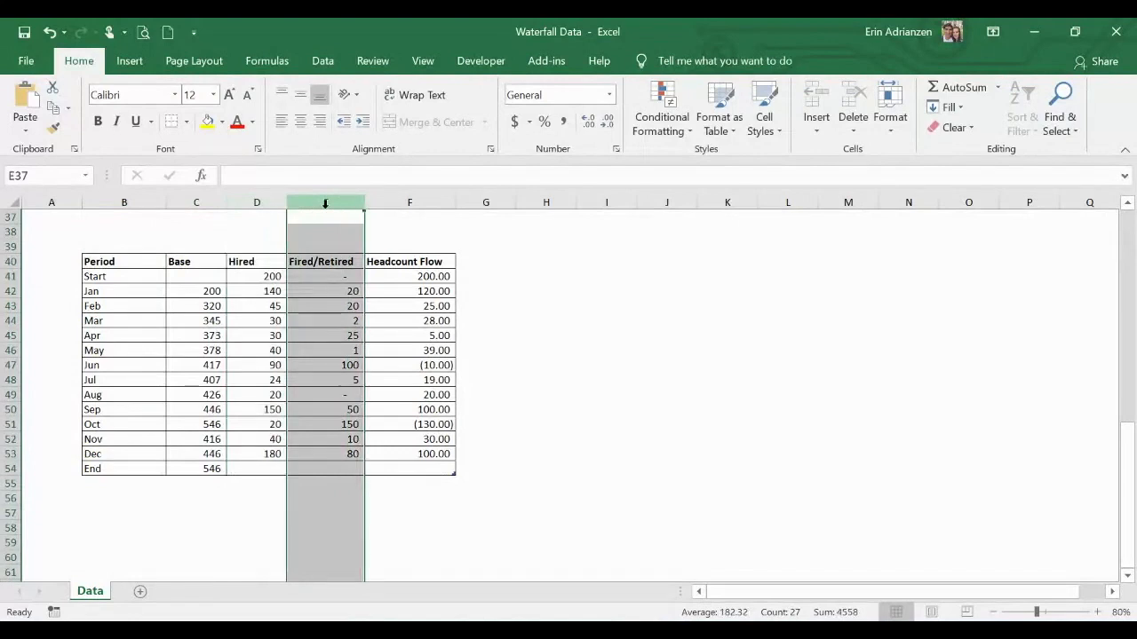
left_click(401, 197)
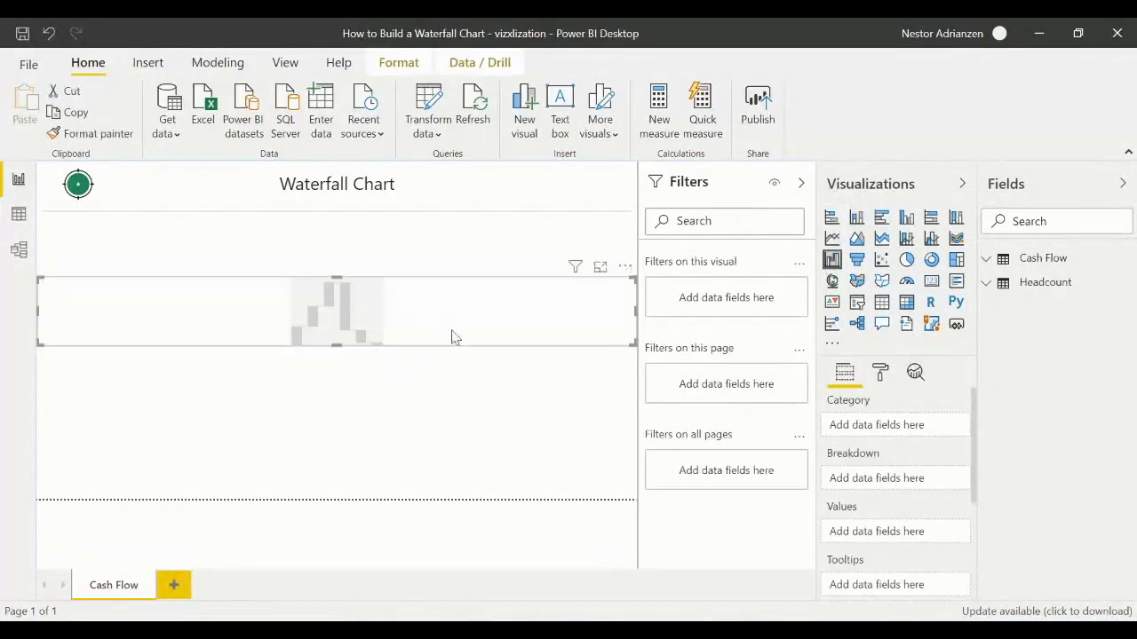
Step: Enlarge the blank waterfall chart to fill the page below the title, and plot Cash Flow values by Period category
left_click(1044, 262)
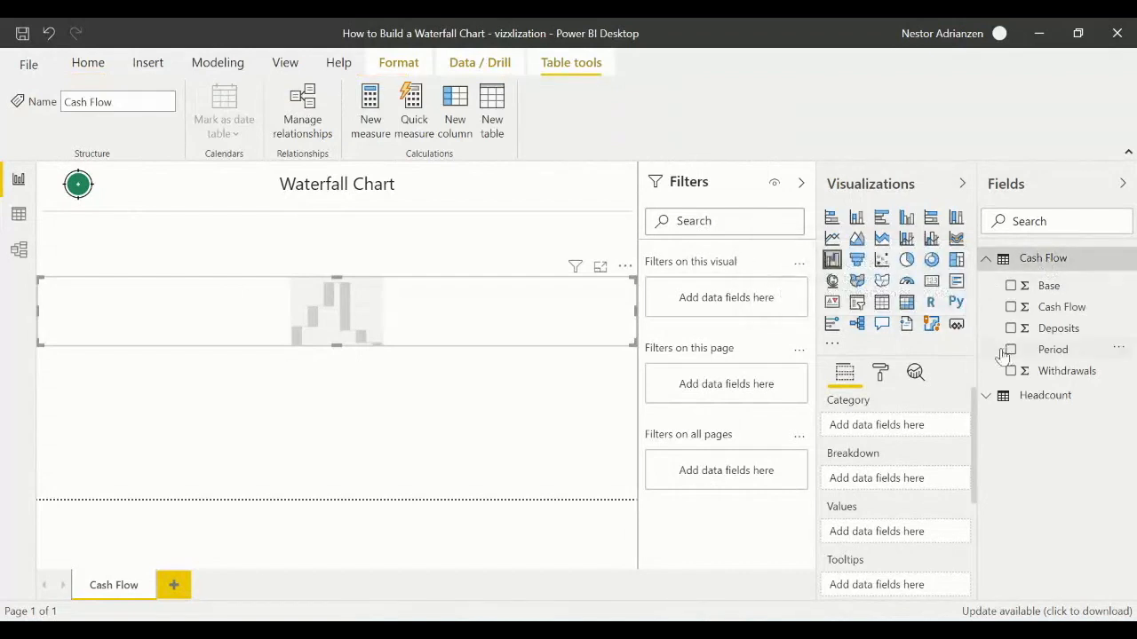
left_click_drag(353, 352, 339, 492)
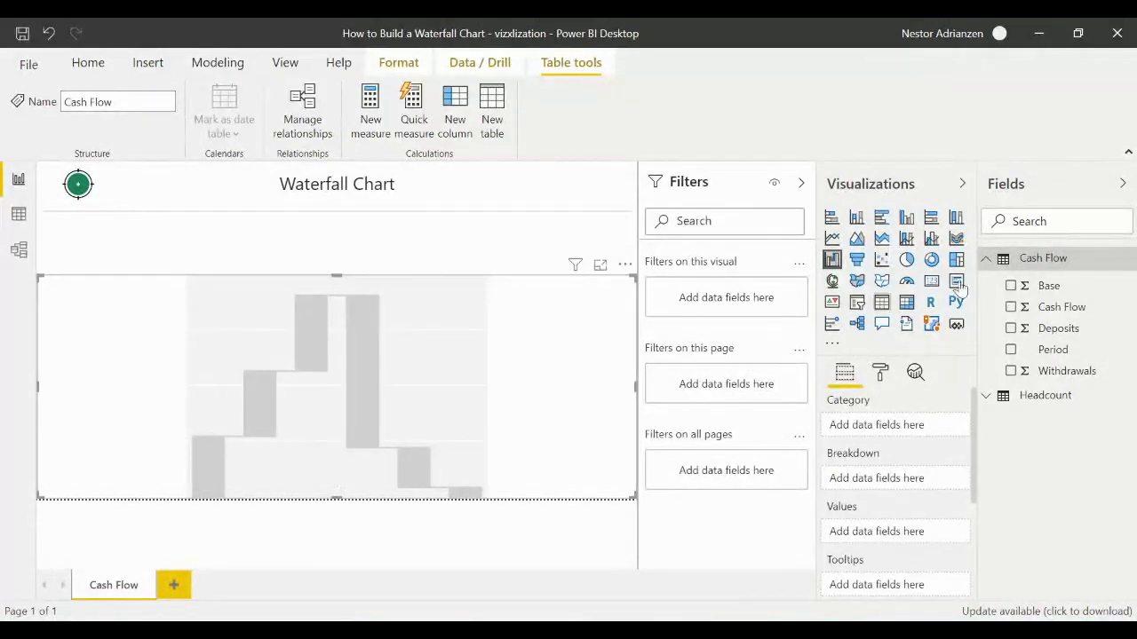
left_click(1010, 350)
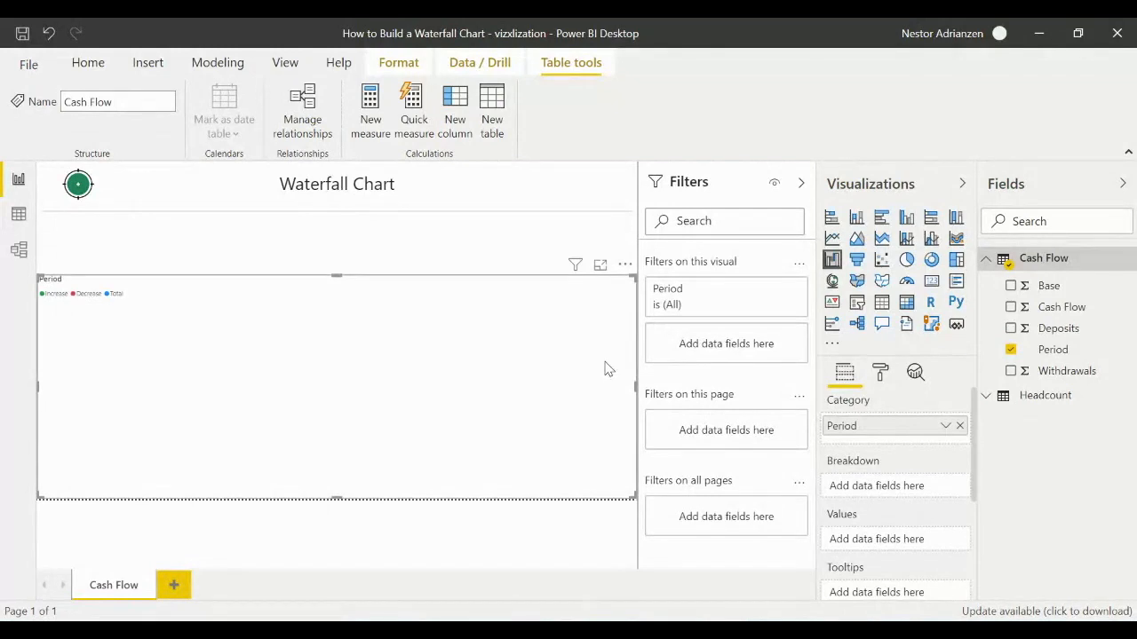
left_click(1011, 308)
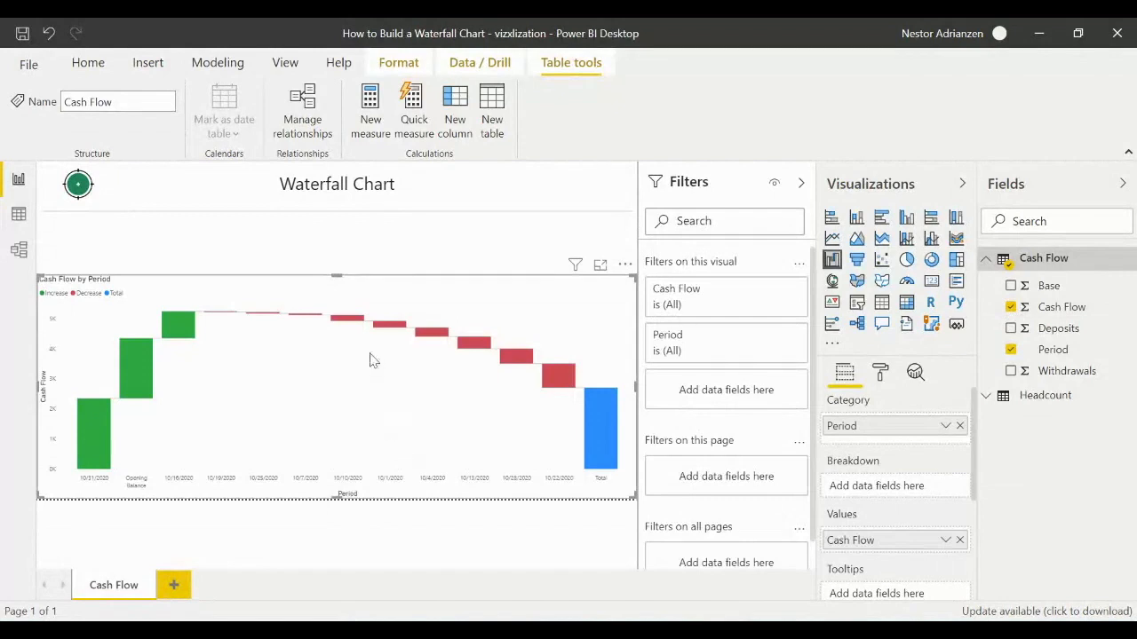
left_click_drag(339, 276, 344, 226)
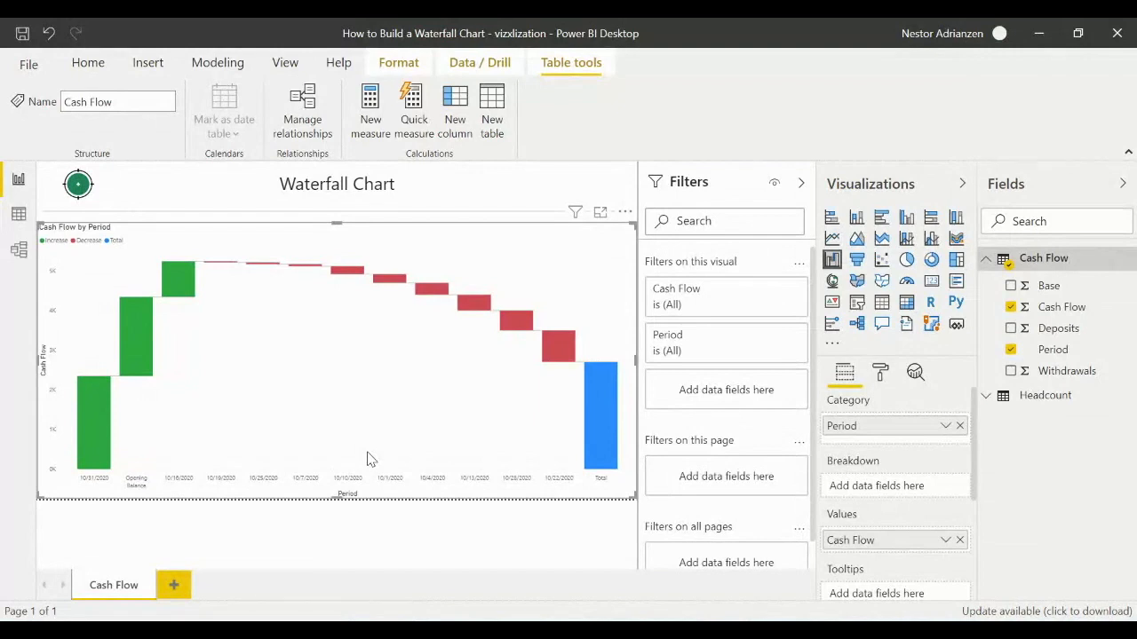
Step: Sort the waterfall chart by Period in ascending order
left_click(626, 217)
mouse_move(686, 363)
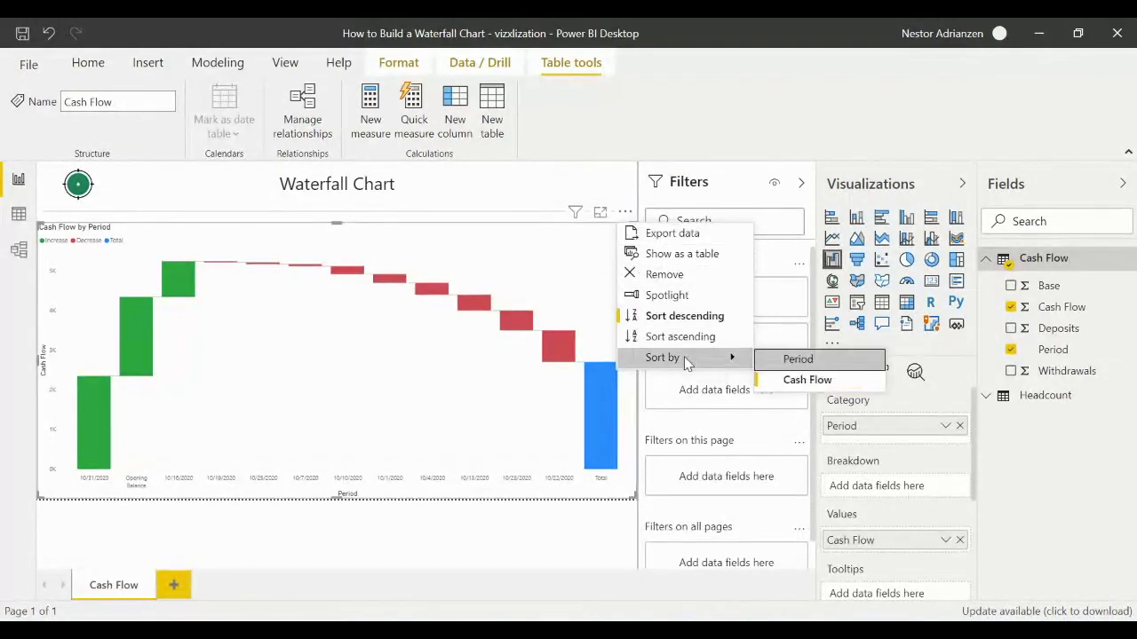
left_click(799, 360)
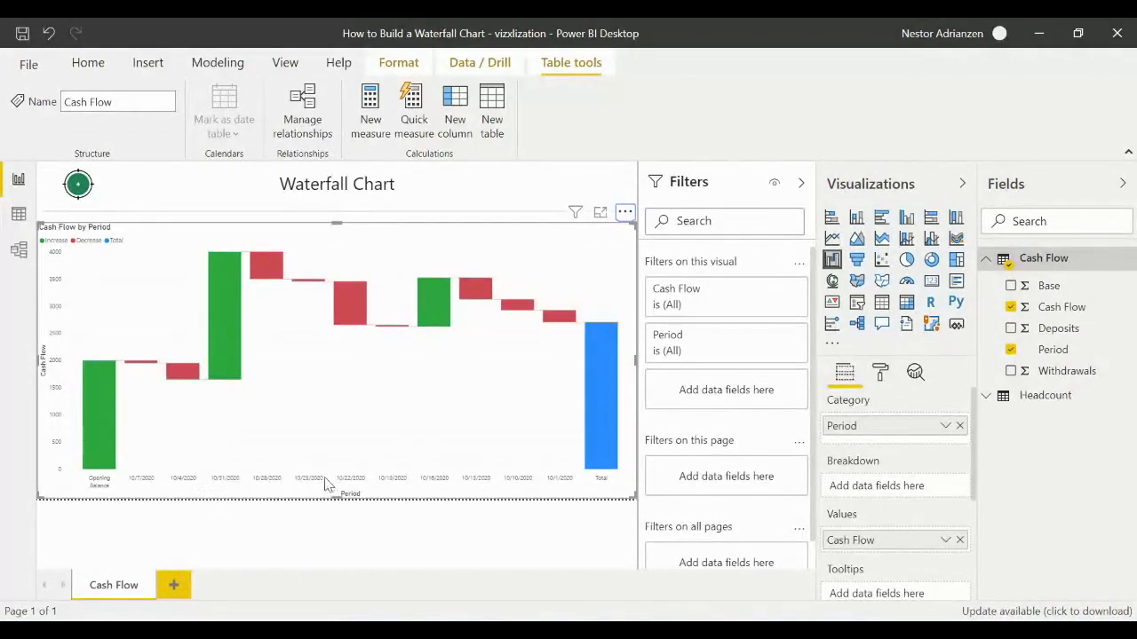
left_click(626, 211)
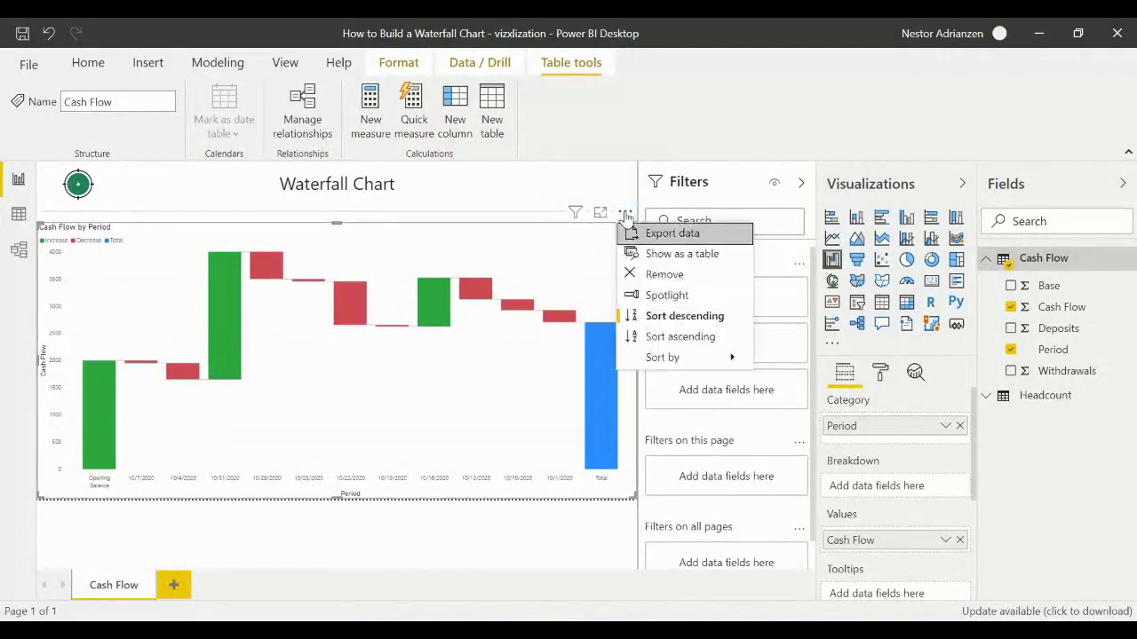
left_click(678, 338)
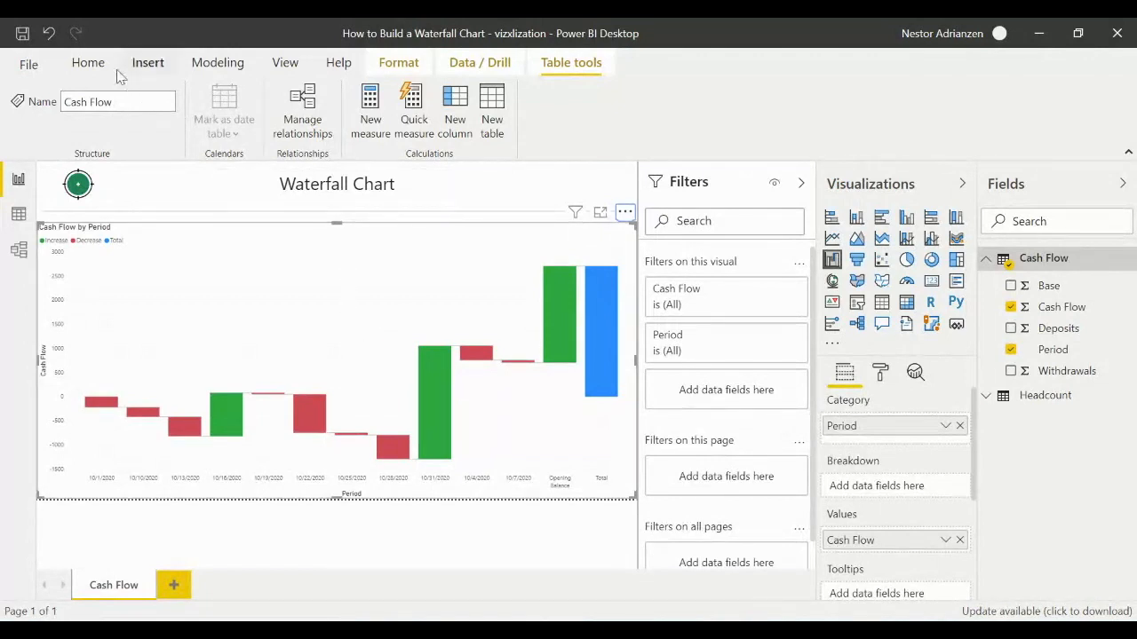
Step: Add an index column starting at 0 to the Cash Flow query in Power Query and apply the change to the report
left_click(88, 63)
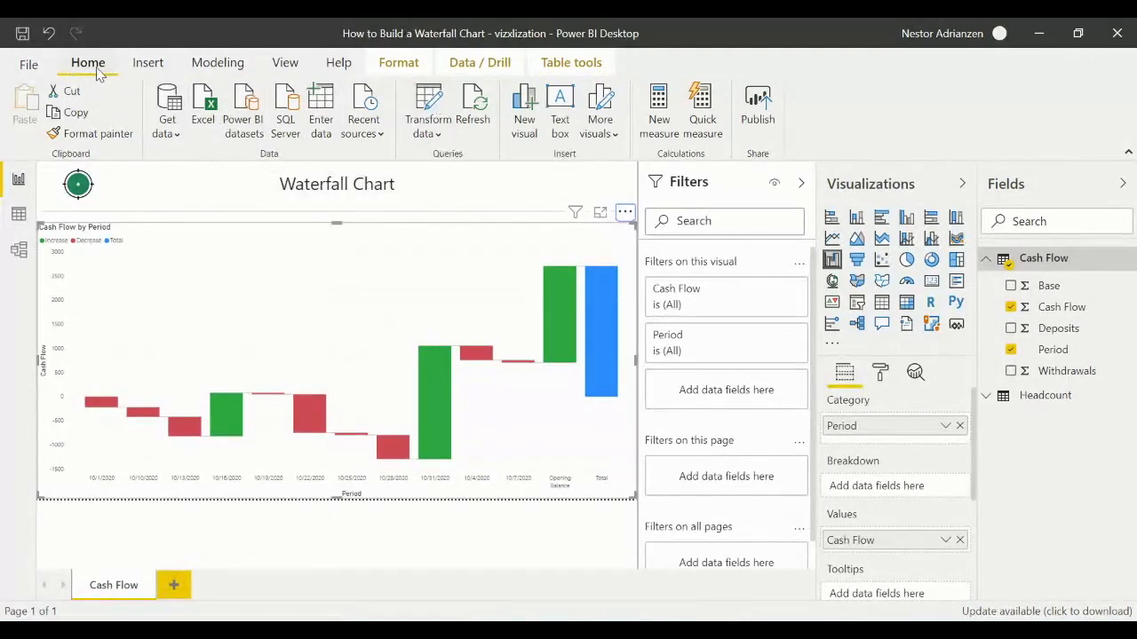
left_click(439, 108)
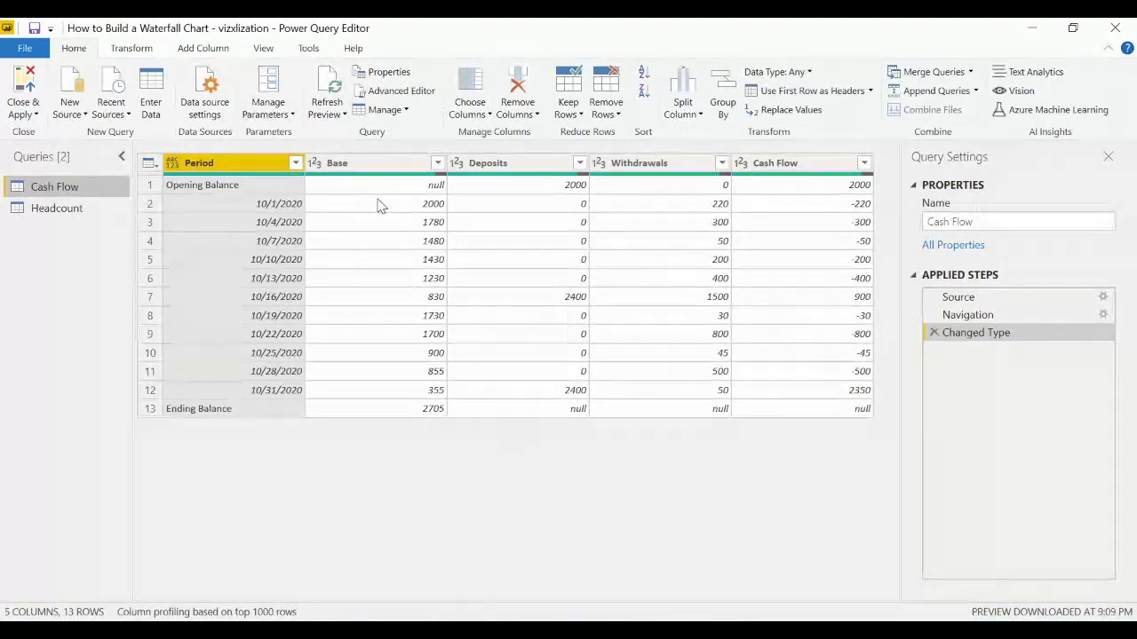
left_click(206, 52)
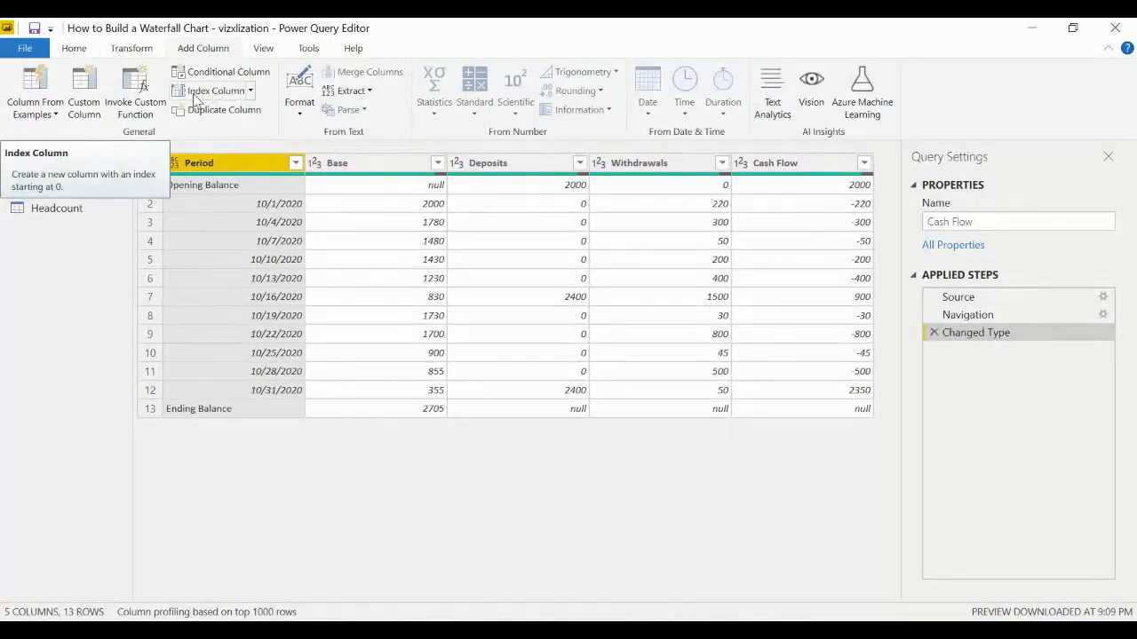
left_click(199, 96)
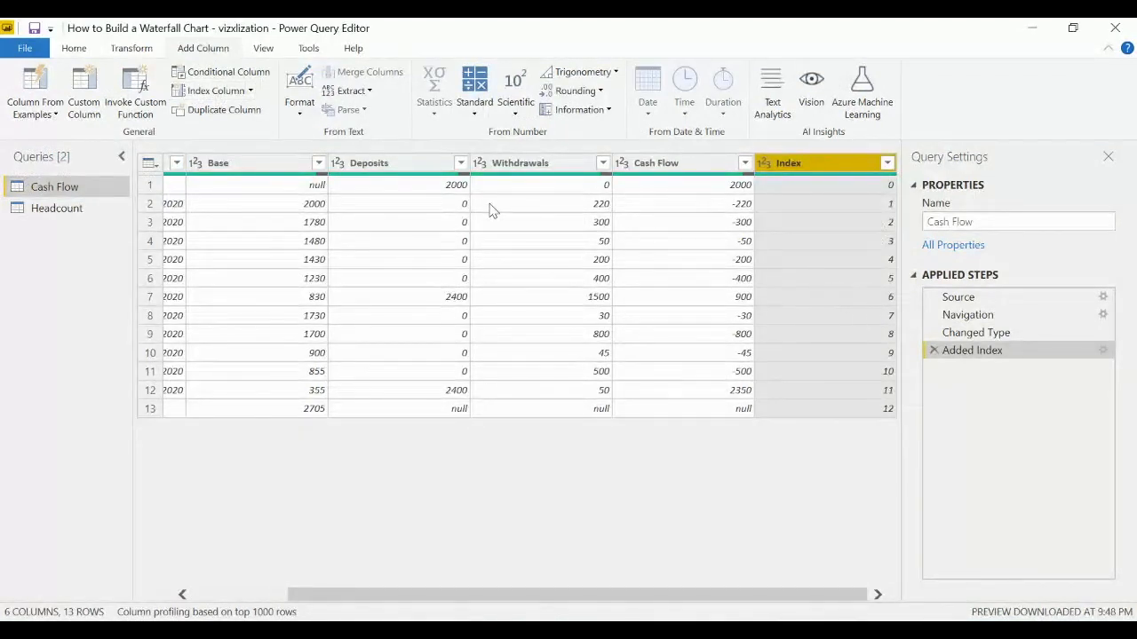
left_click(80, 51)
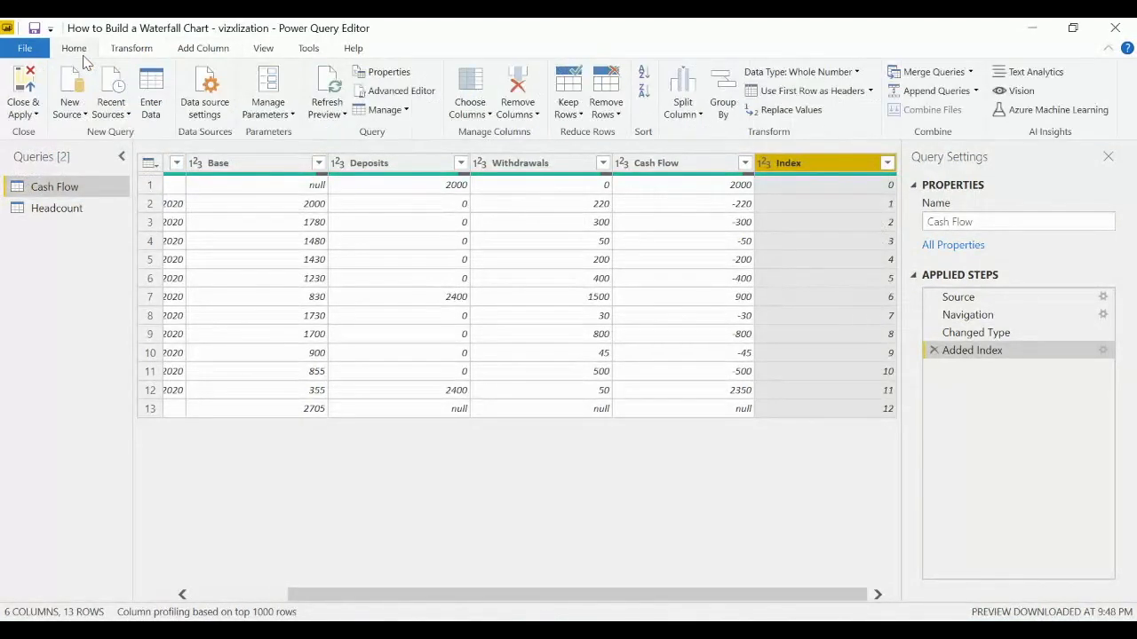
left_click(27, 114)
left_click(75, 135)
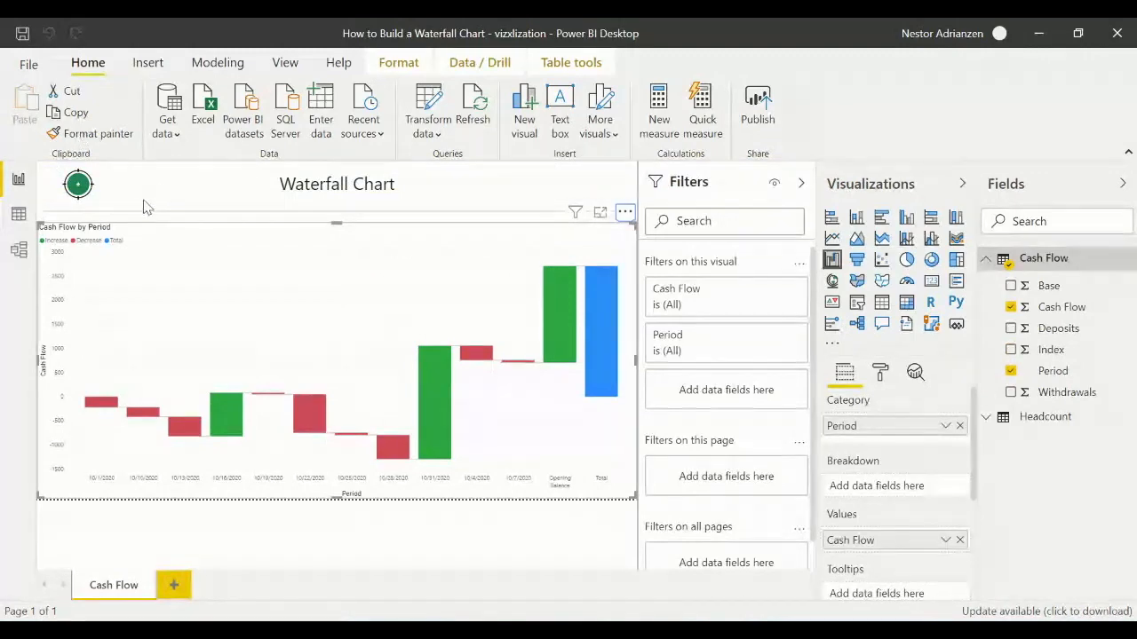
Step: Set the Period column of the Cash Flow table to sort by the Index column
left_click(18, 215)
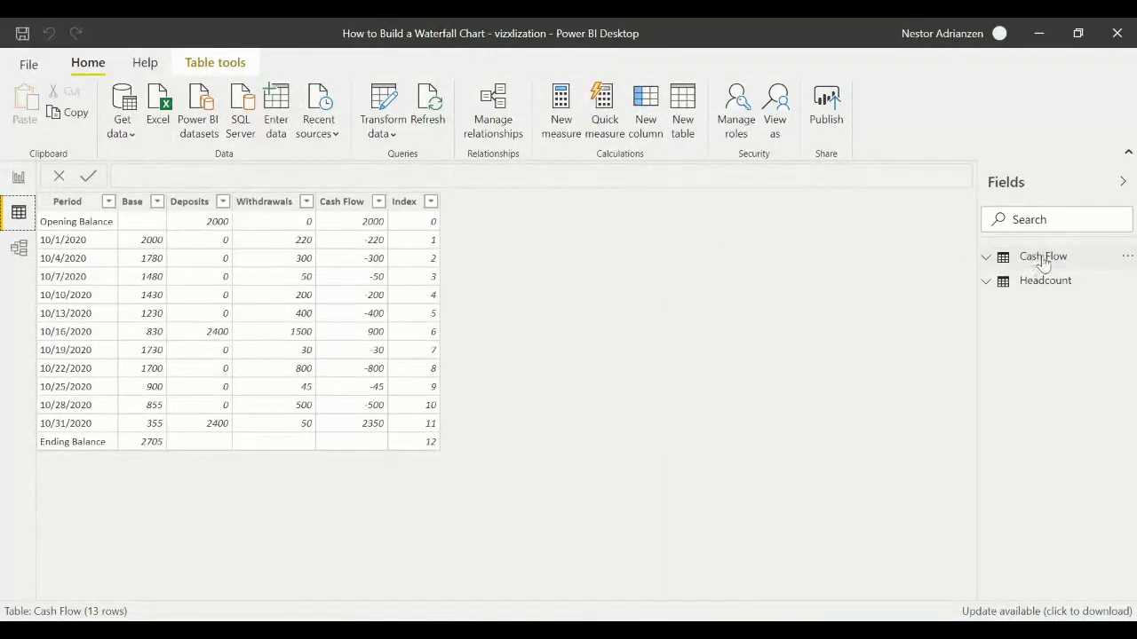
left_click(1002, 264)
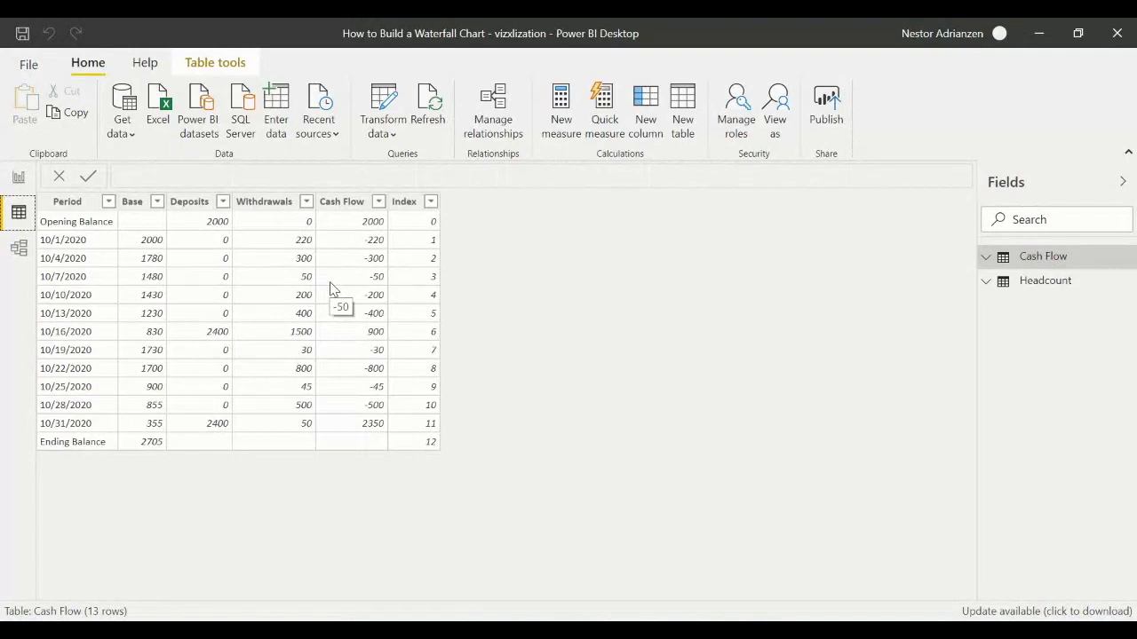
left_click(86, 211)
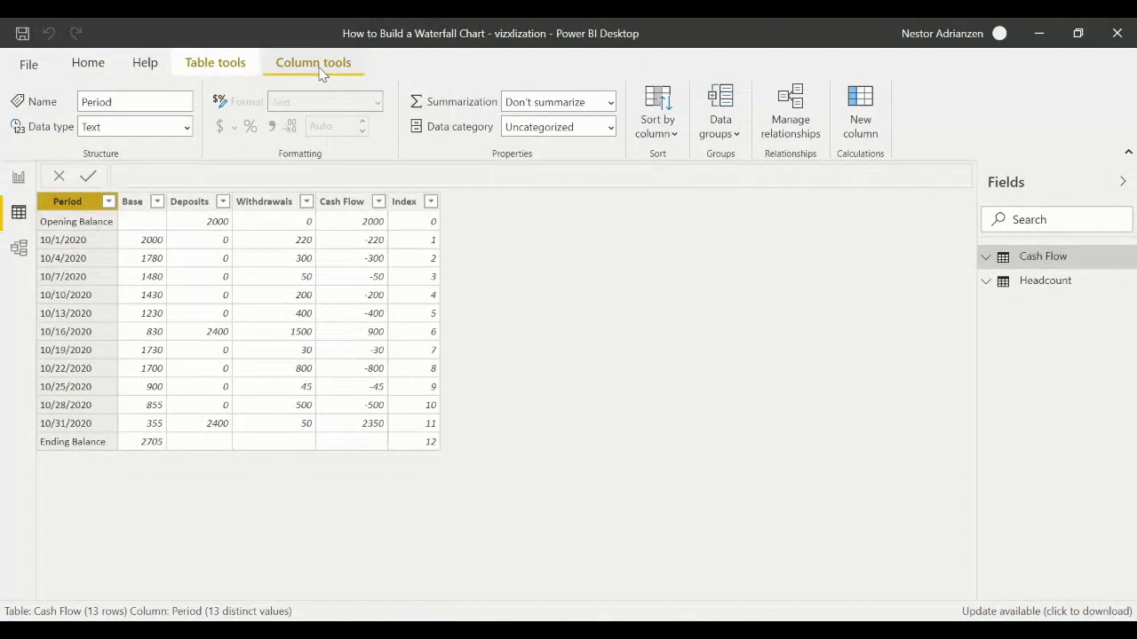
left_click(661, 138)
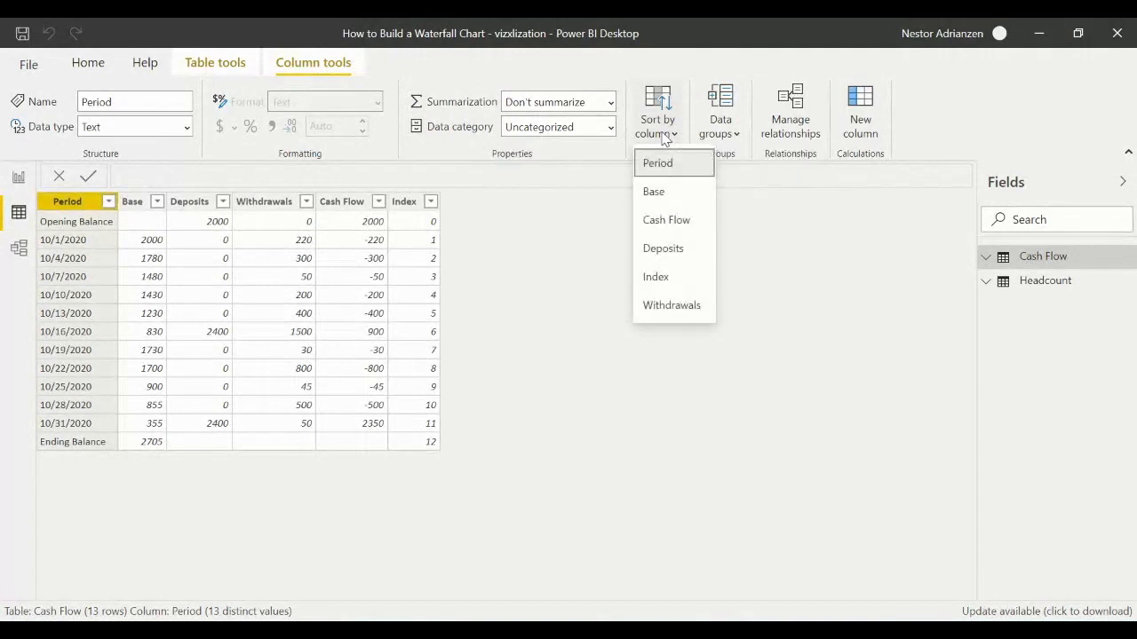
left_click(670, 281)
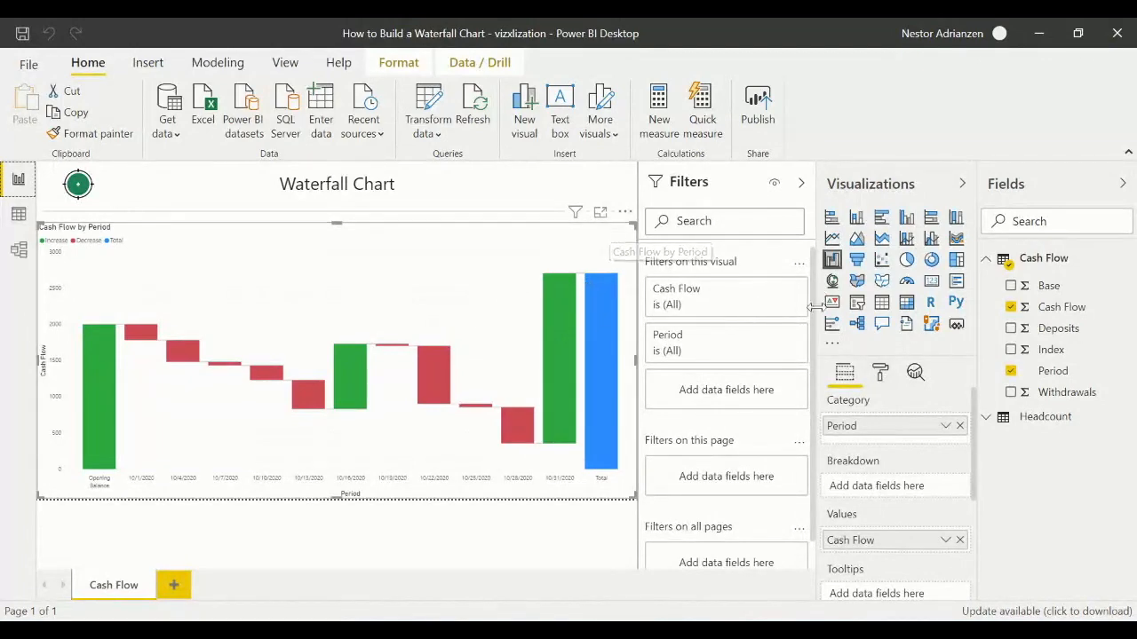
Step: Turn on data labels for the waterfall chart and set their text size to 12 pt
left_click(883, 374)
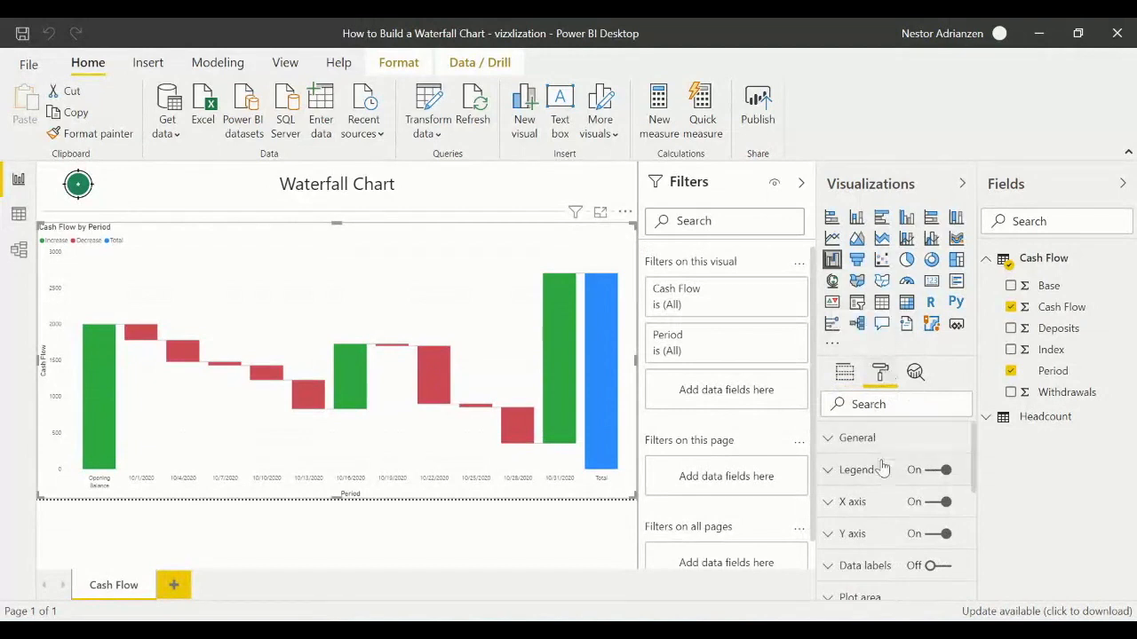
left_click(929, 568)
scroll(886, 560, "down", 2)
left_click(873, 485)
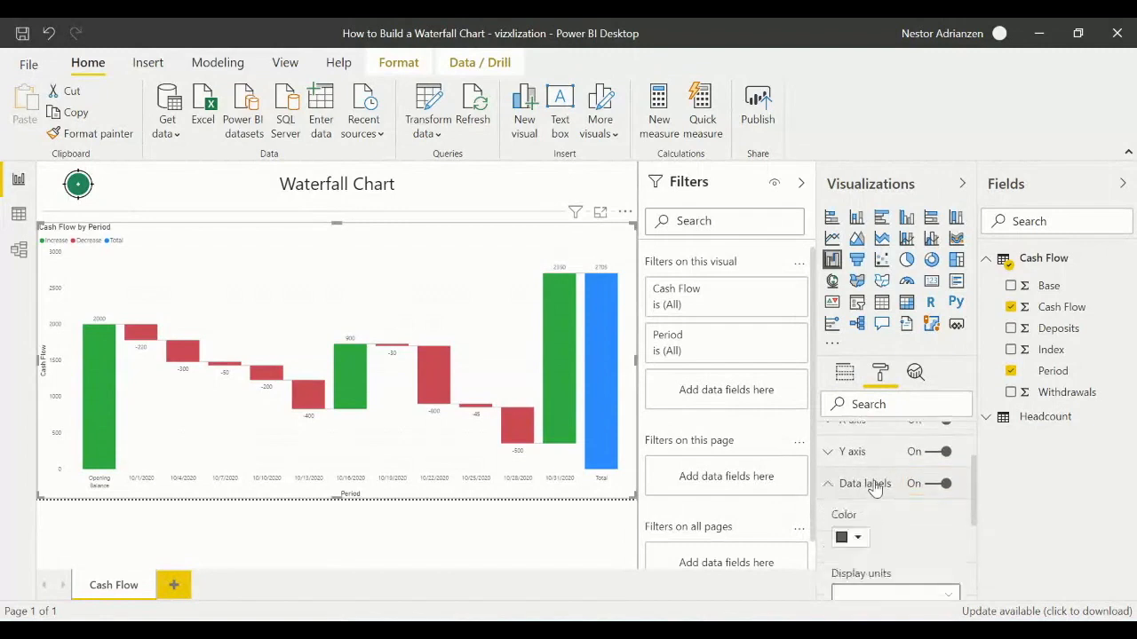
scroll(904, 543, "down", 1)
scroll(901, 524, "down", 10)
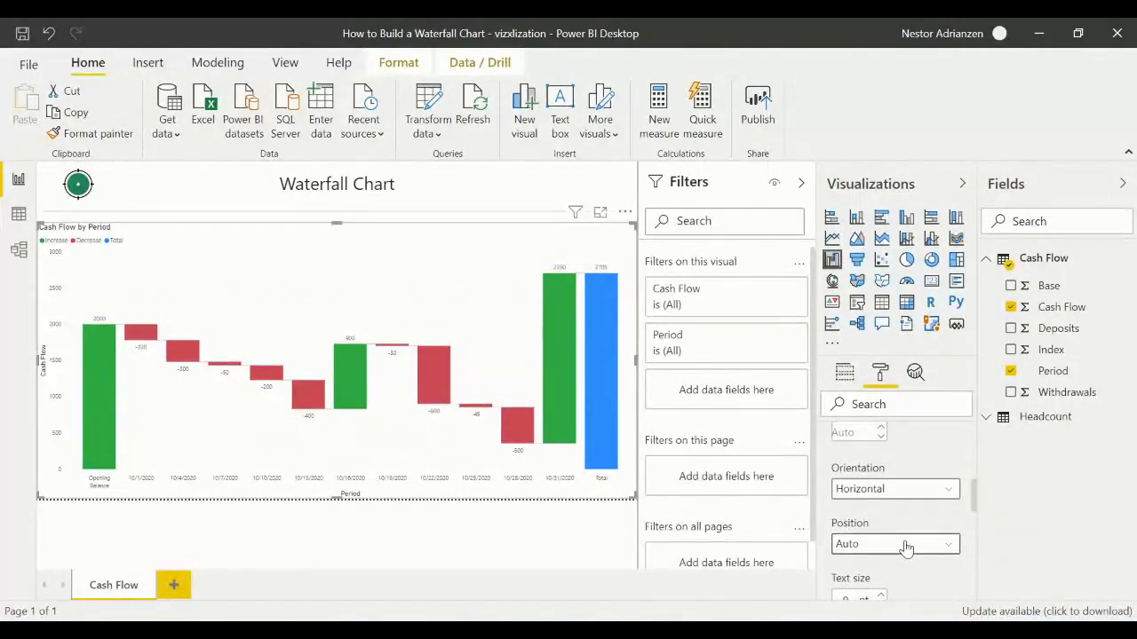
left_click(881, 481)
left_click(882, 481)
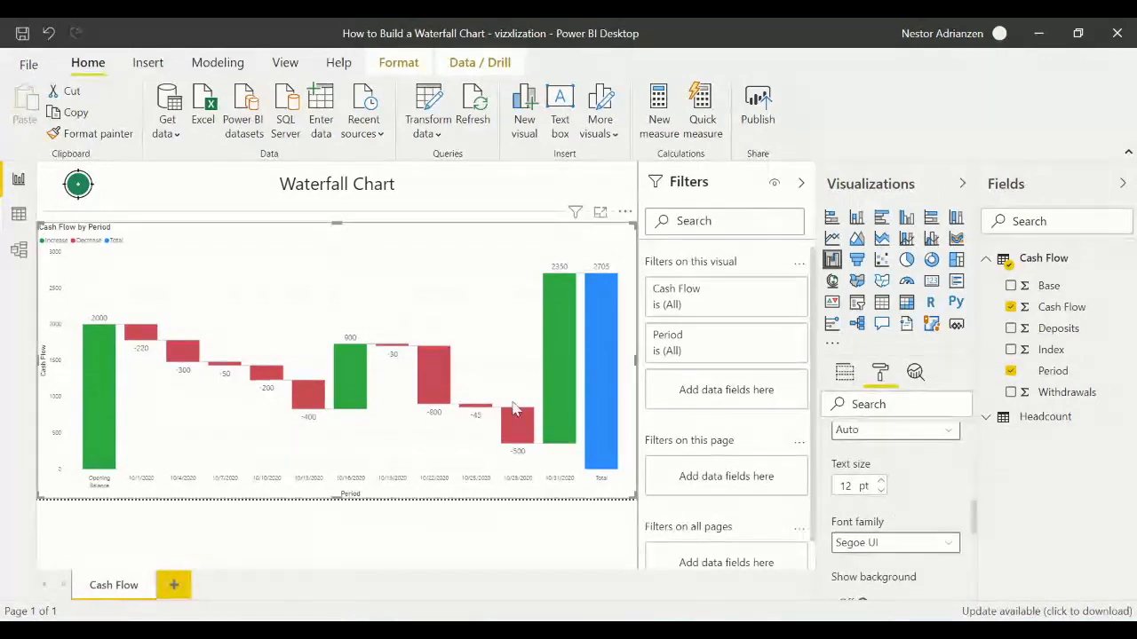
Step: Format the Cash Flow field as currency with the dollar sign
scroll(948, 470, "up", 5)
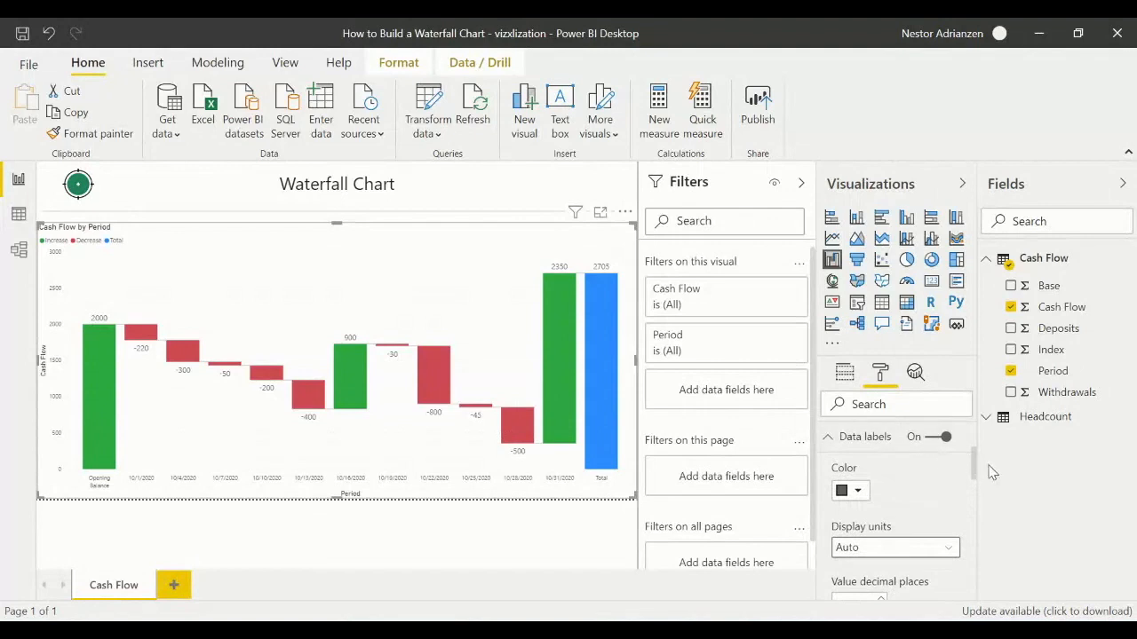
left_click(1070, 311)
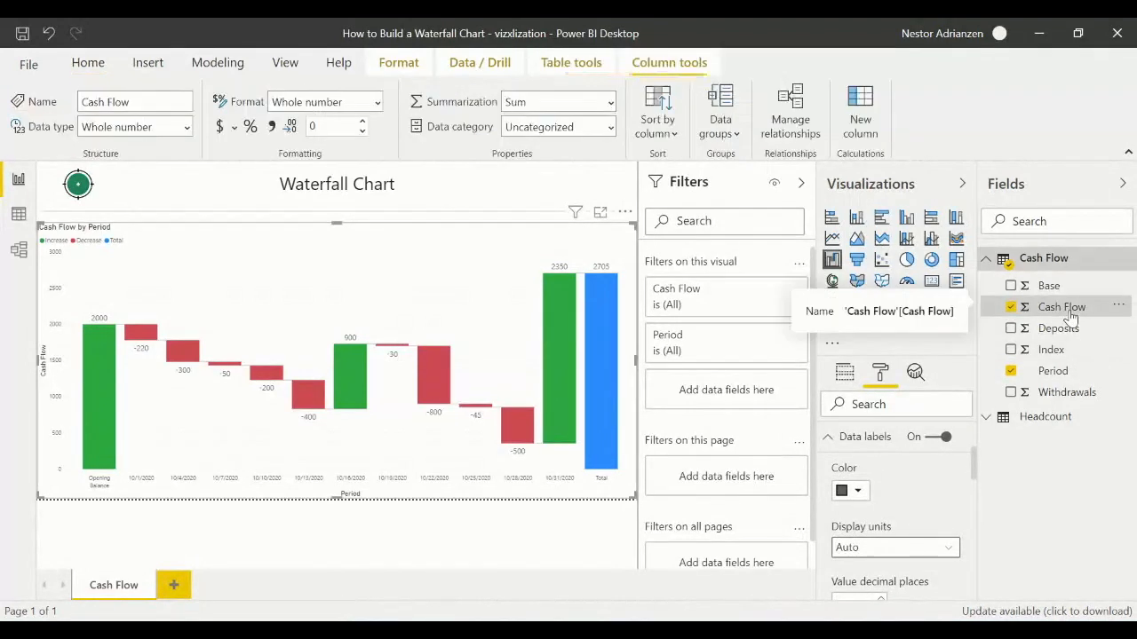
left_click(221, 127)
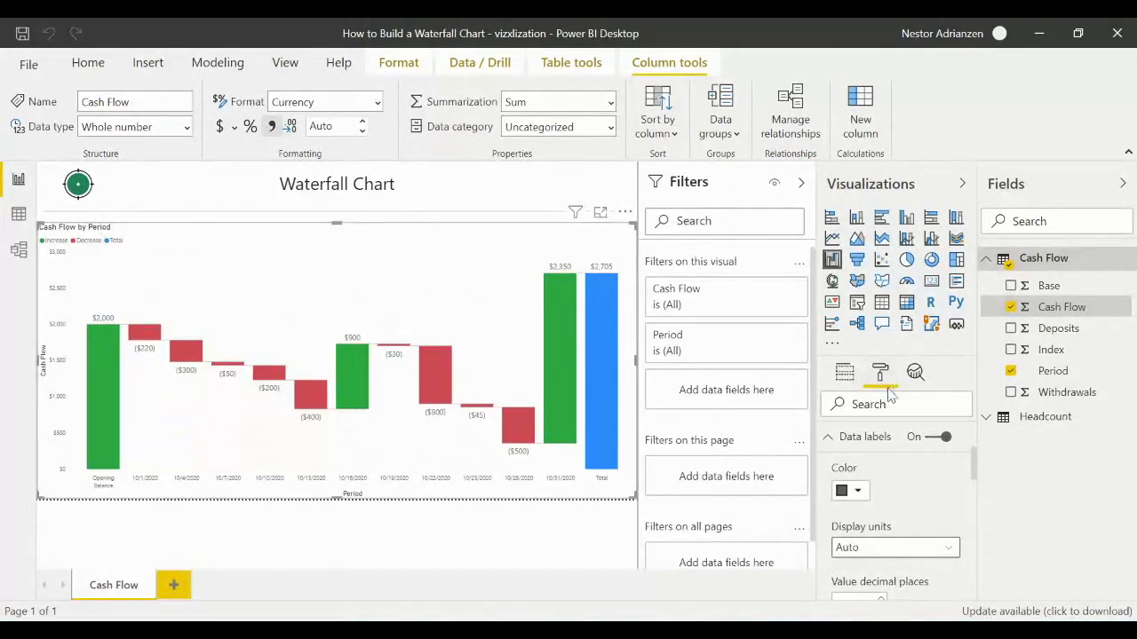
Step: Center the waterfall chart's title and extend the chart's upper edge slightly toward the page heading
left_click(884, 444)
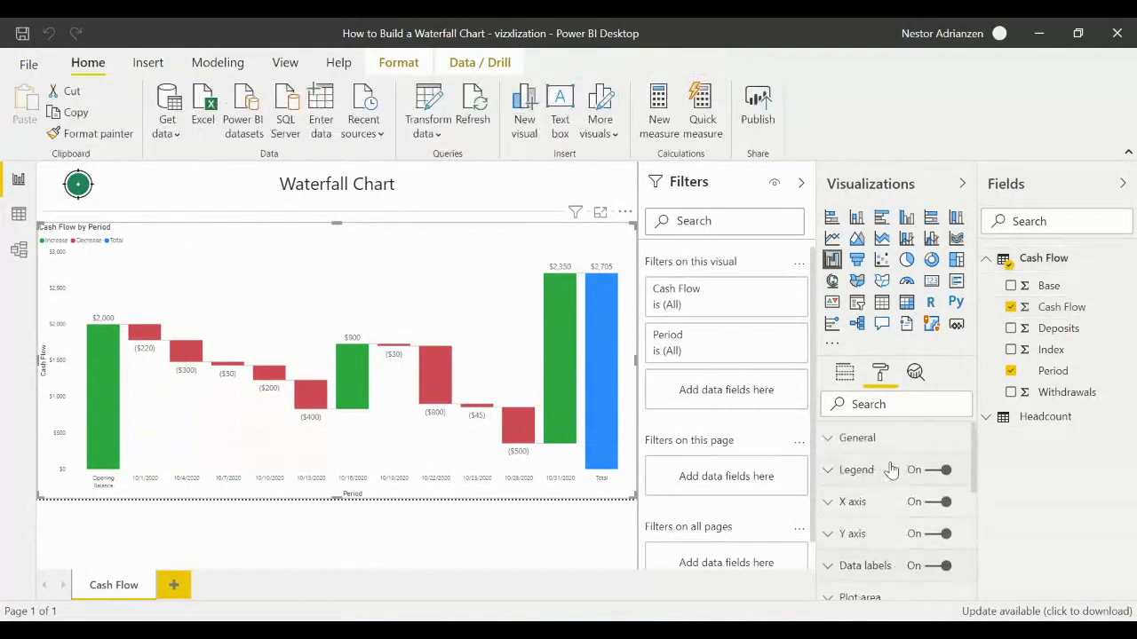
scroll(876, 560, "down", 2)
left_click(873, 543)
scroll(878, 539, "down", 3)
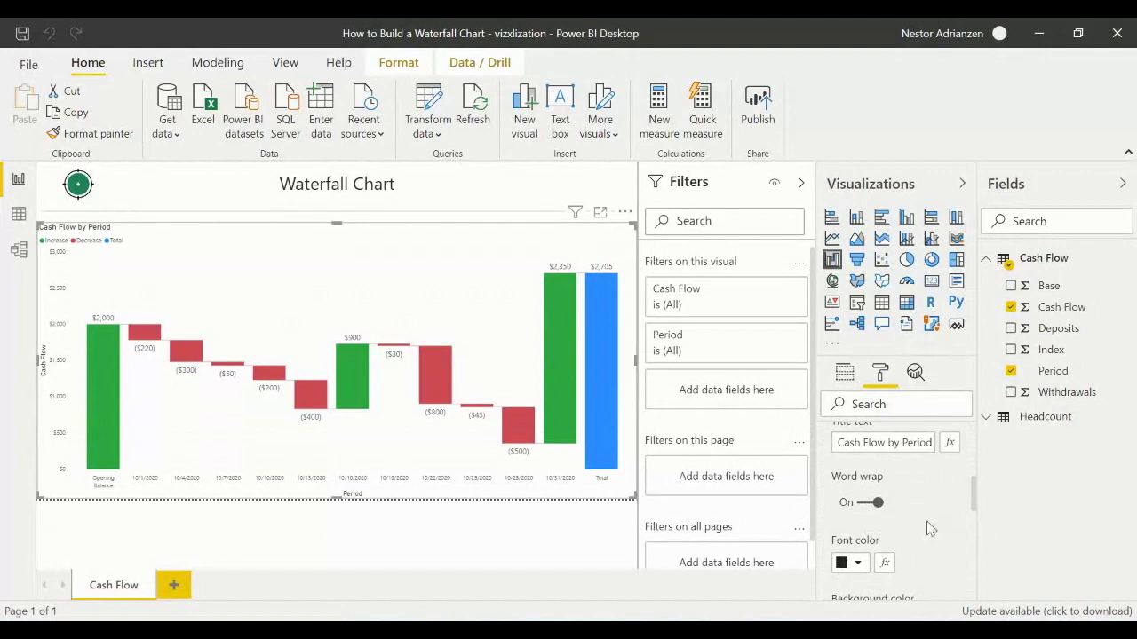
scroll(888, 524, "down", 2)
left_click(862, 553)
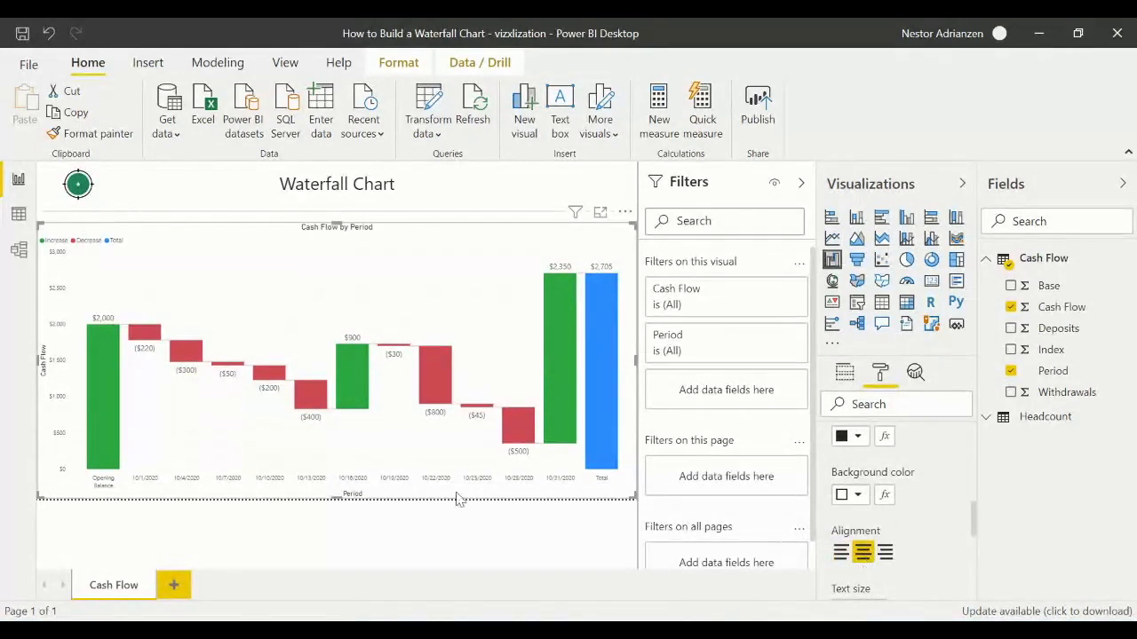
left_click_drag(336, 223, 342, 223)
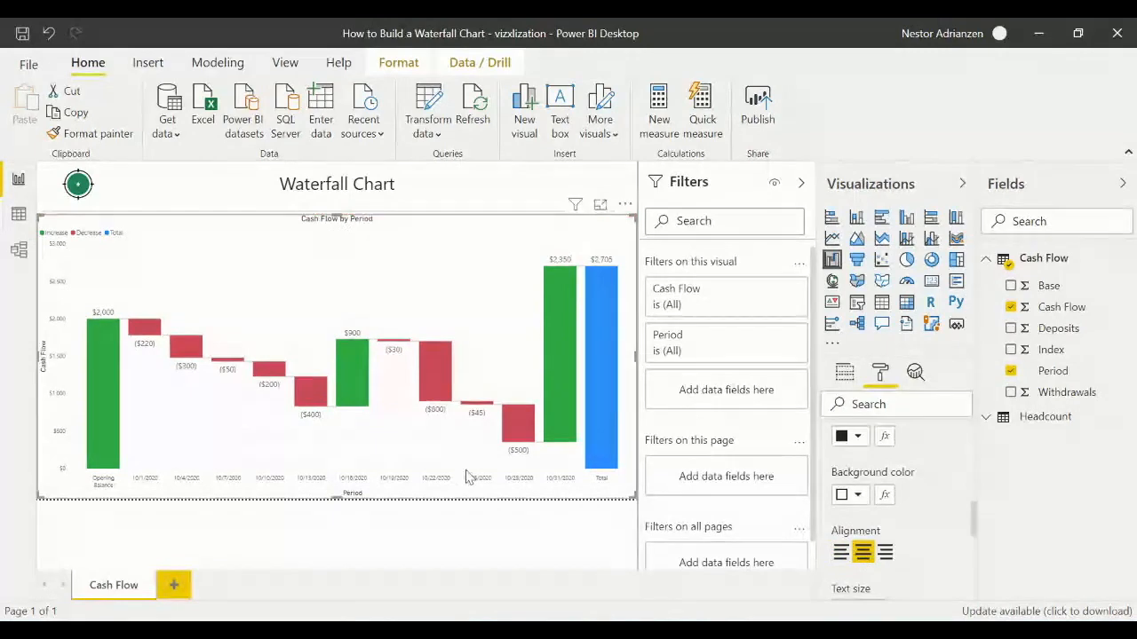
left_click(498, 553)
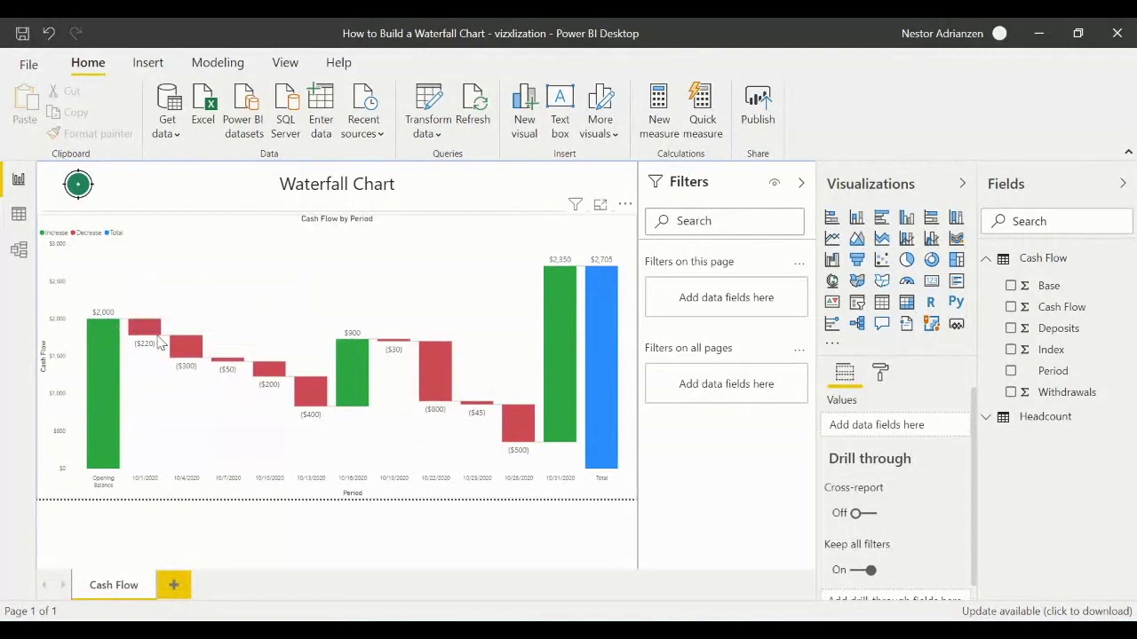
Step: Examine the tooltips of the chart's 10/1/2020, 10/16/2020, 10/22/2020, 10/31/2020 and Total bars
mouse_move(151, 330)
mouse_move(358, 358)
mouse_move(422, 367)
mouse_move(561, 295)
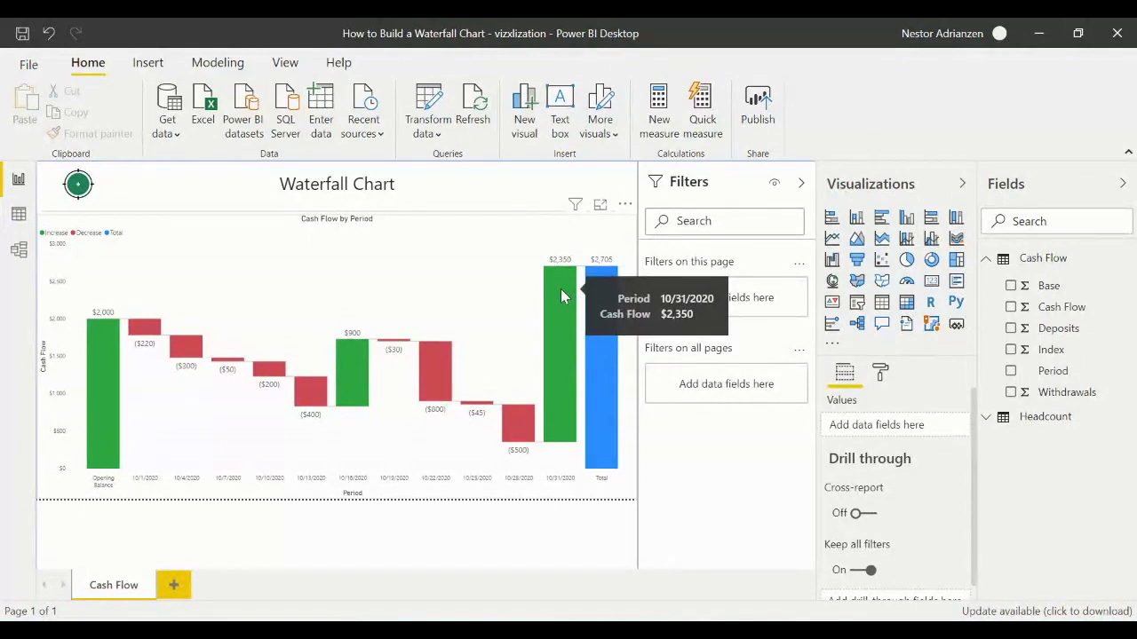
mouse_move(601, 287)
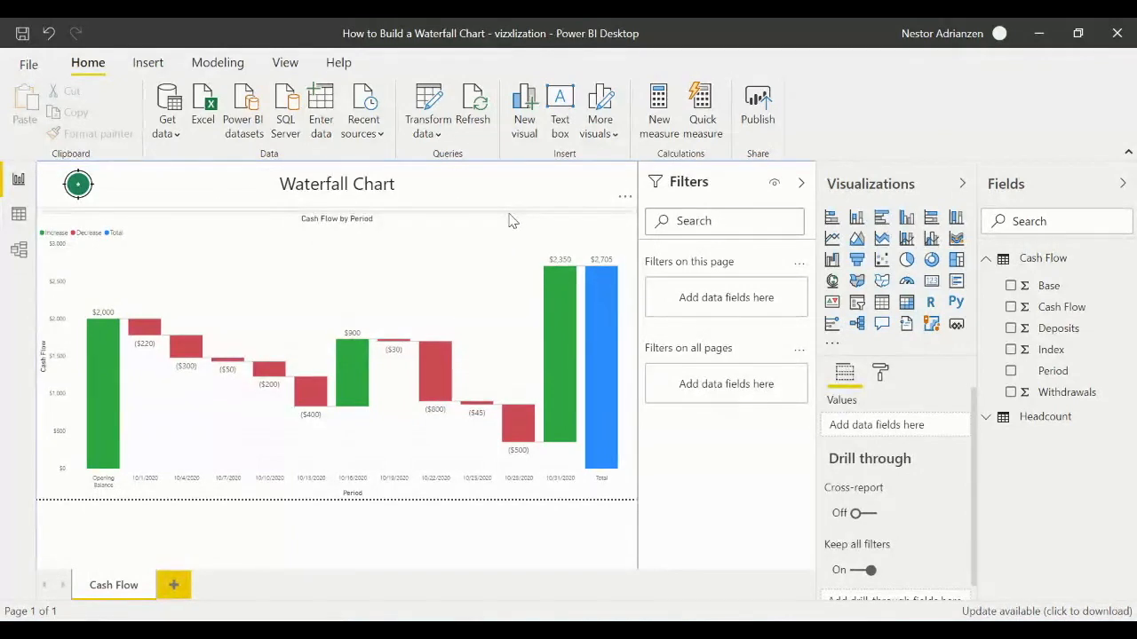
Step: Duplicate the Cash Flow page and rename the copy Headcount
right_click(127, 591)
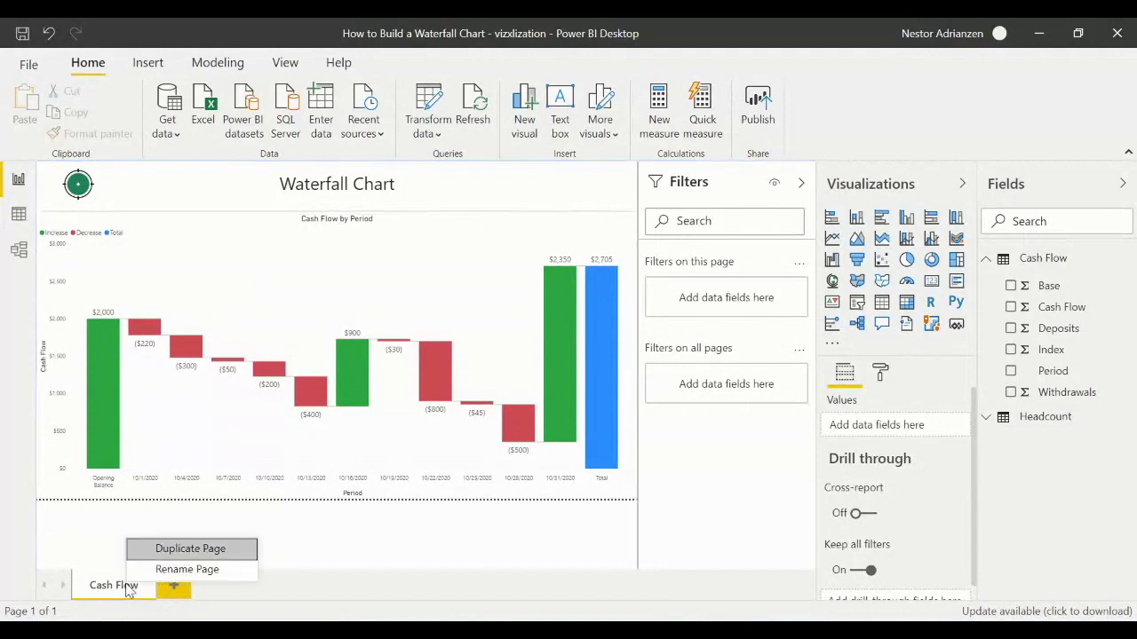
left_click(178, 548)
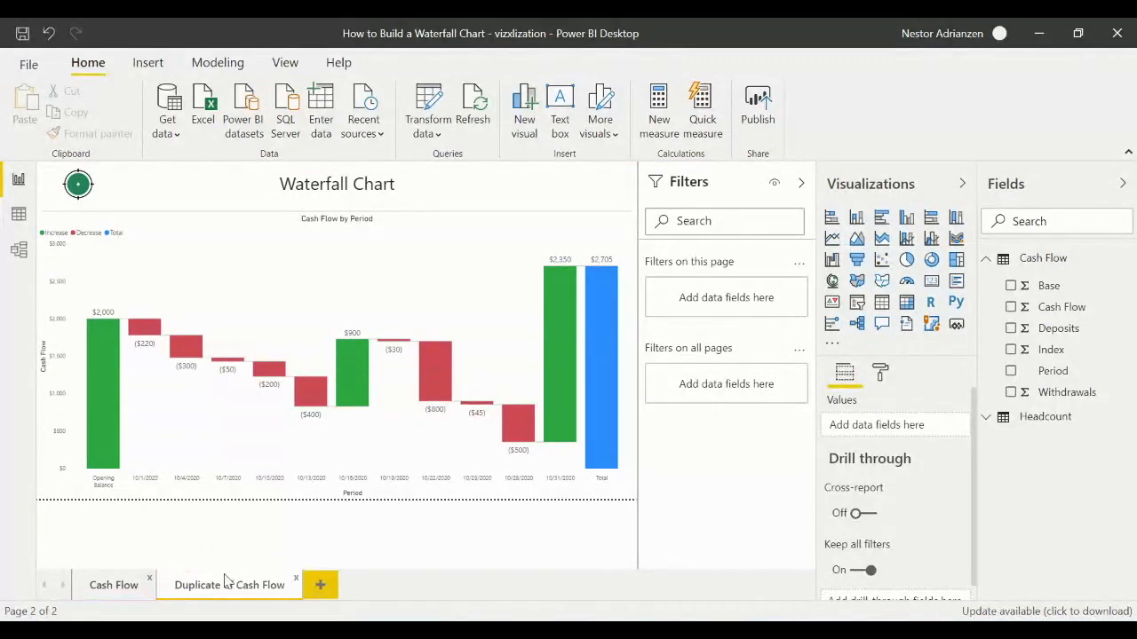
double_click(227, 587)
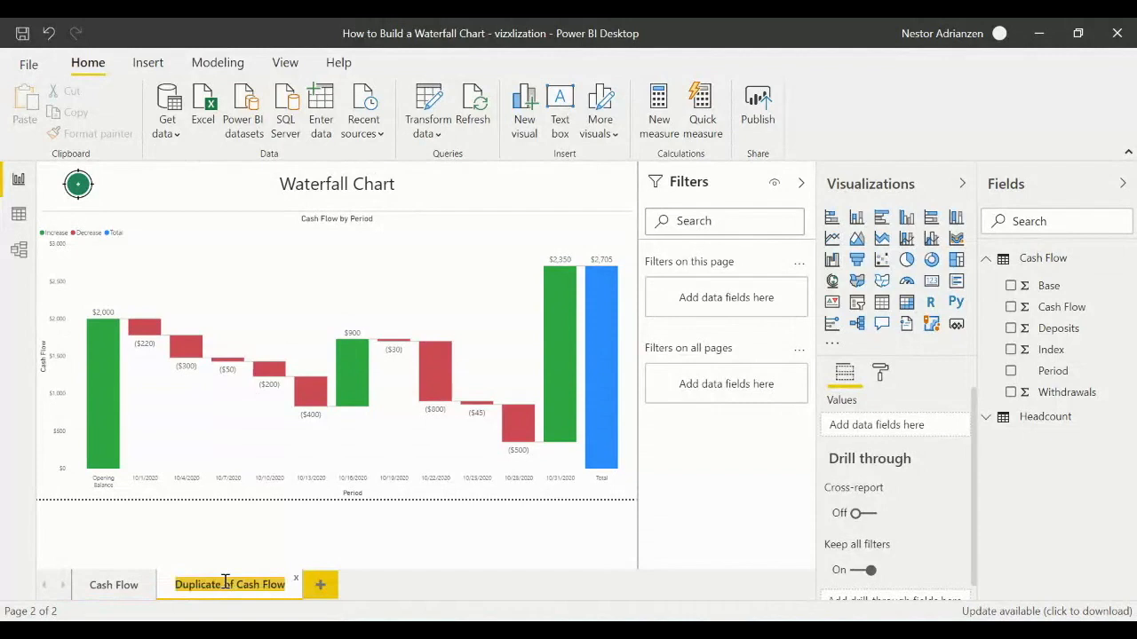
type("Headcount")
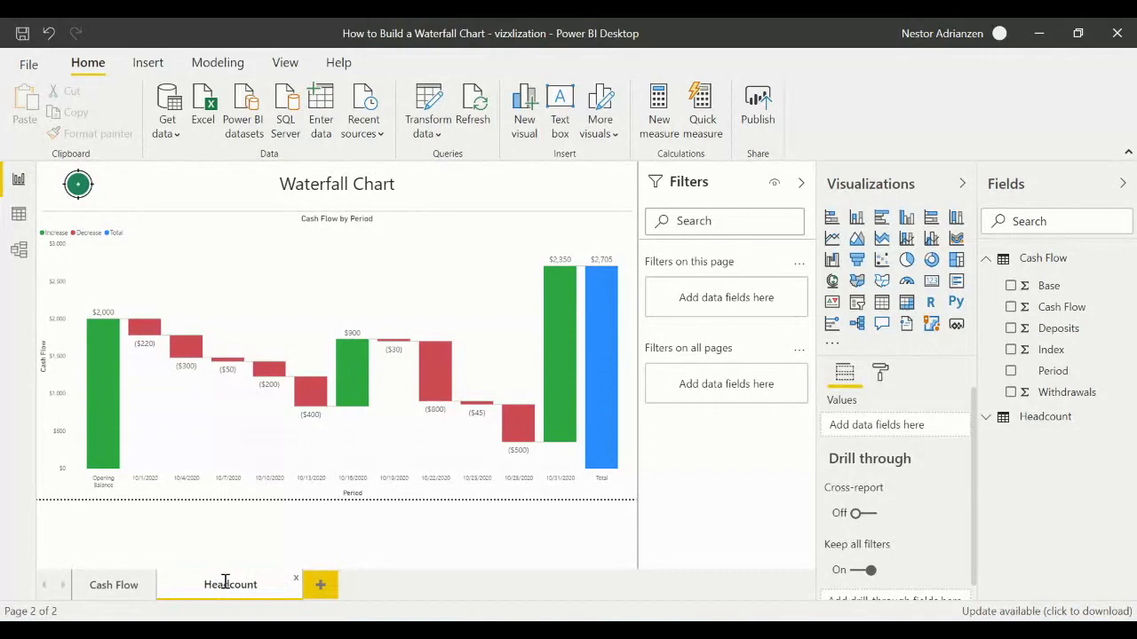
left_click(567, 512)
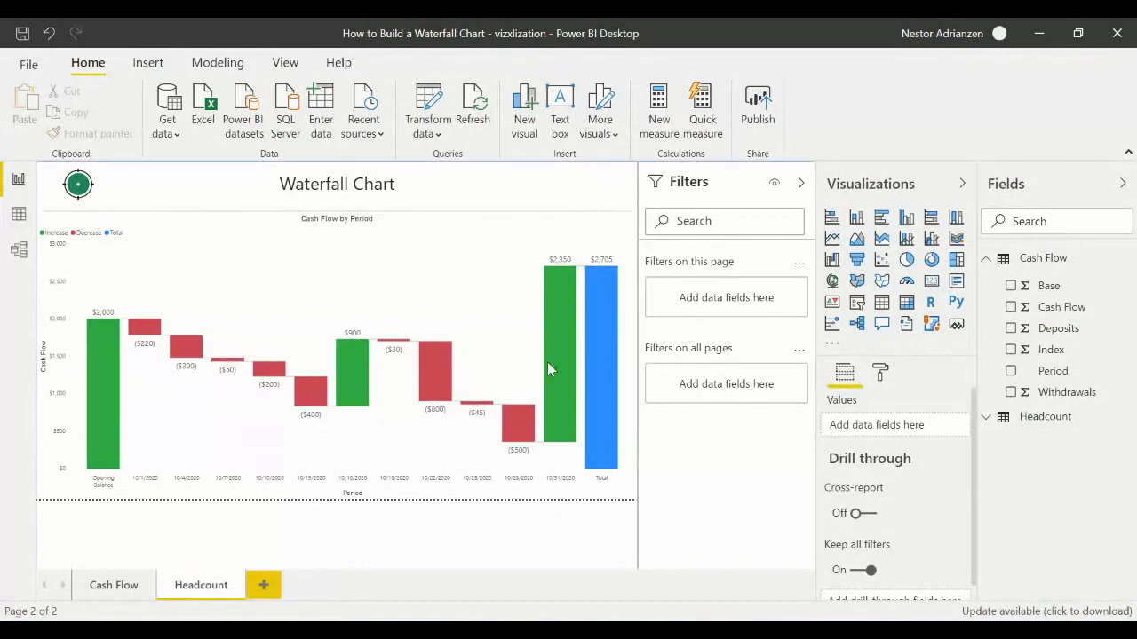
Step: Remove the Cash Flow and Period fields from the Headcount page's waterfall chart and expand the Headcount table's field list
left_click(554, 225)
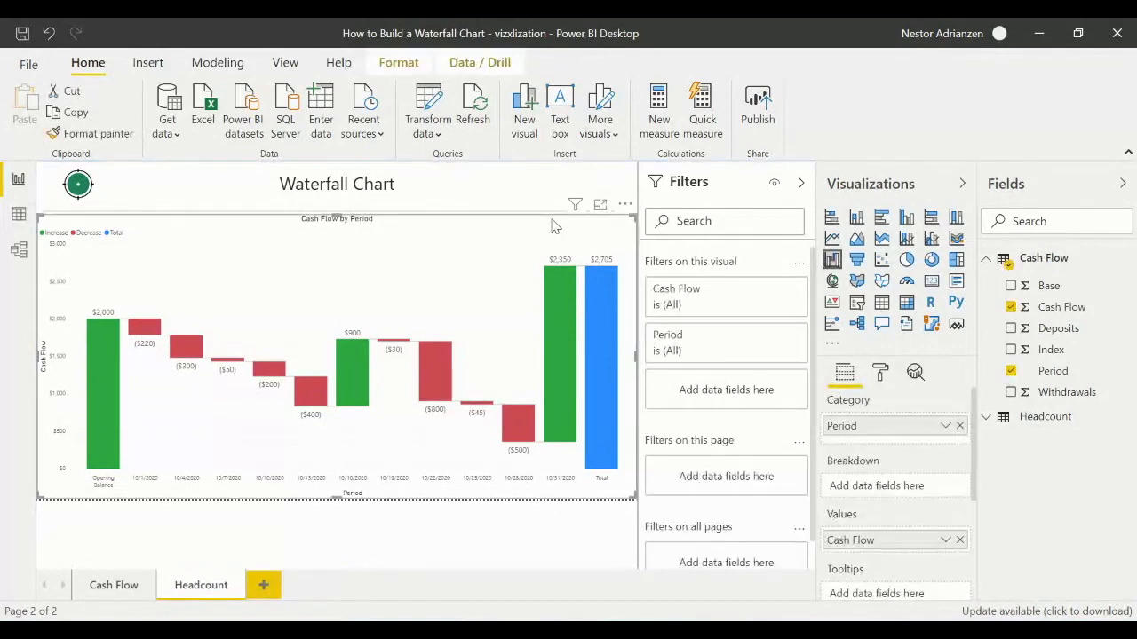
left_click(1011, 308)
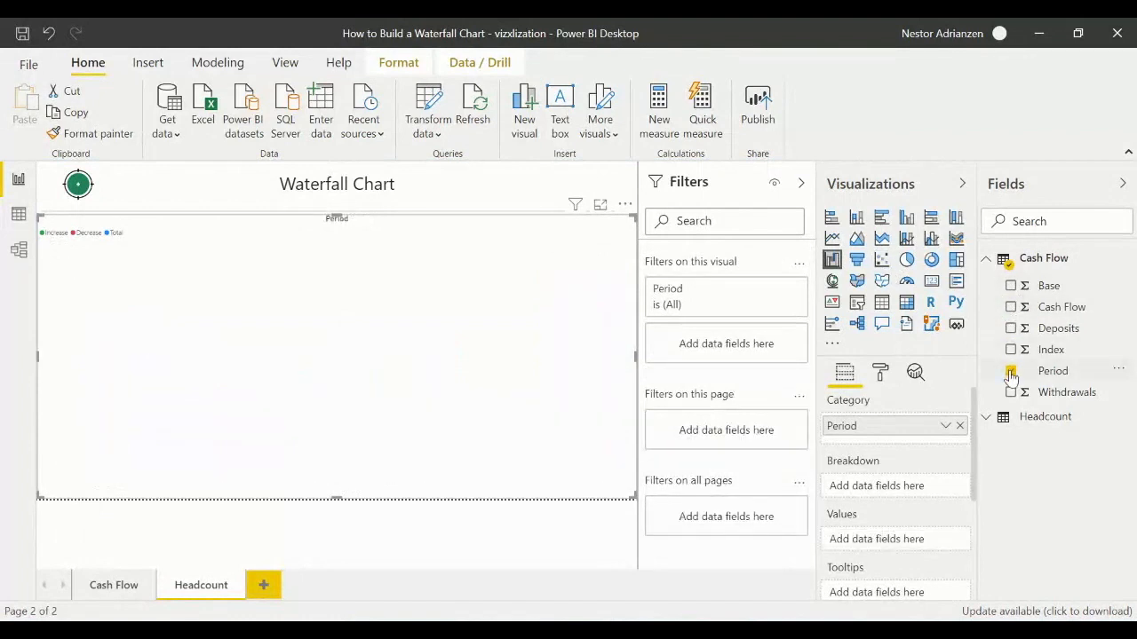
left_click(1011, 371)
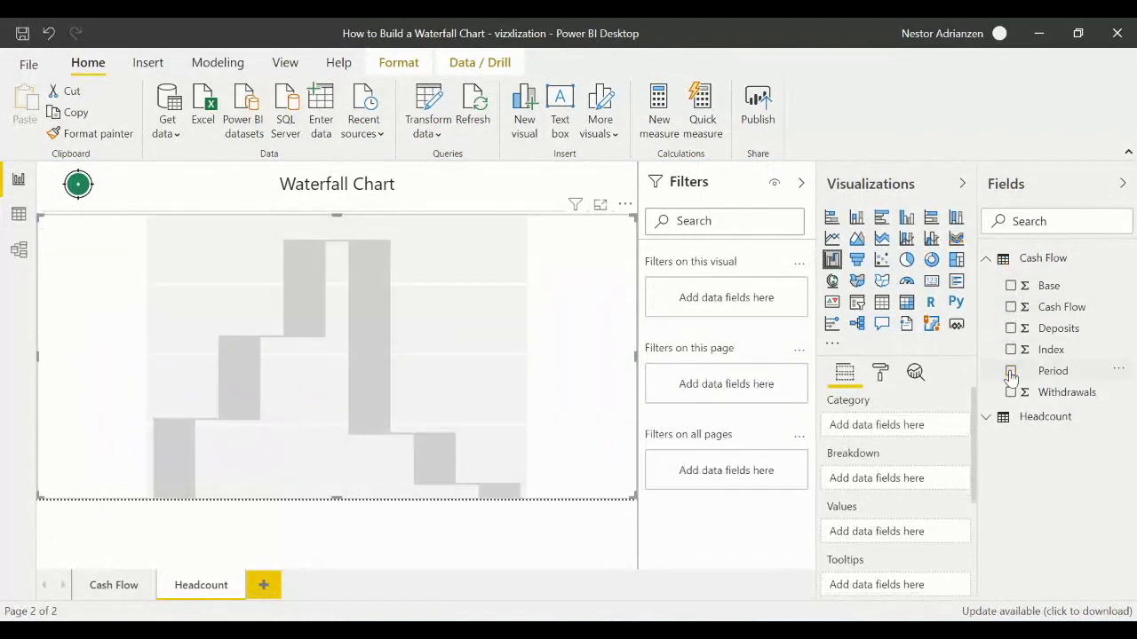
left_click(1041, 264)
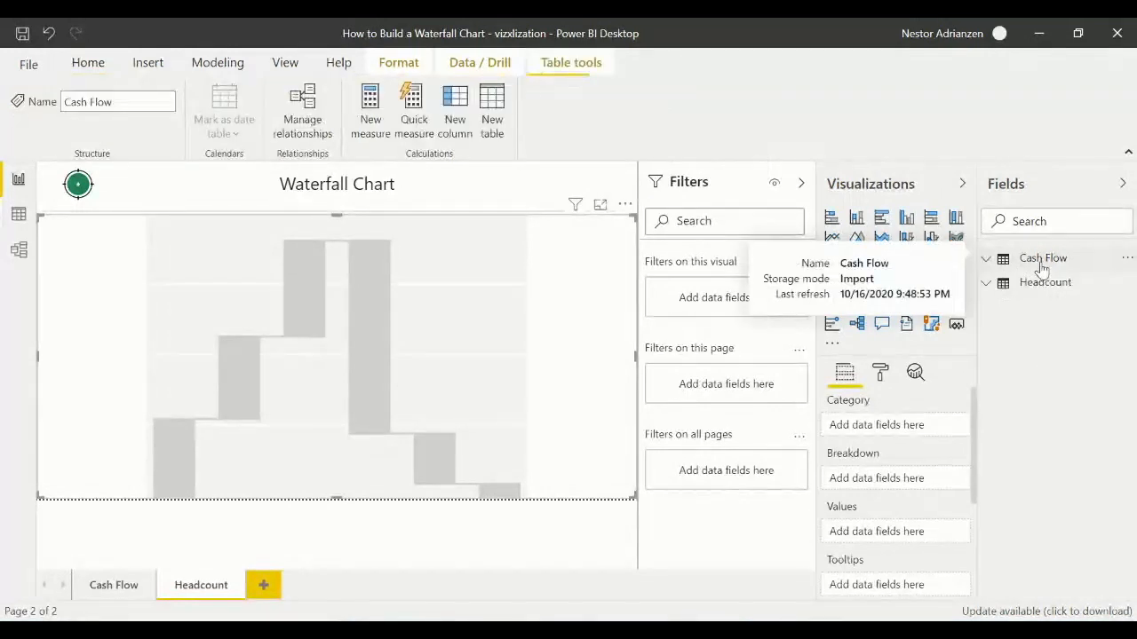
left_click(1042, 285)
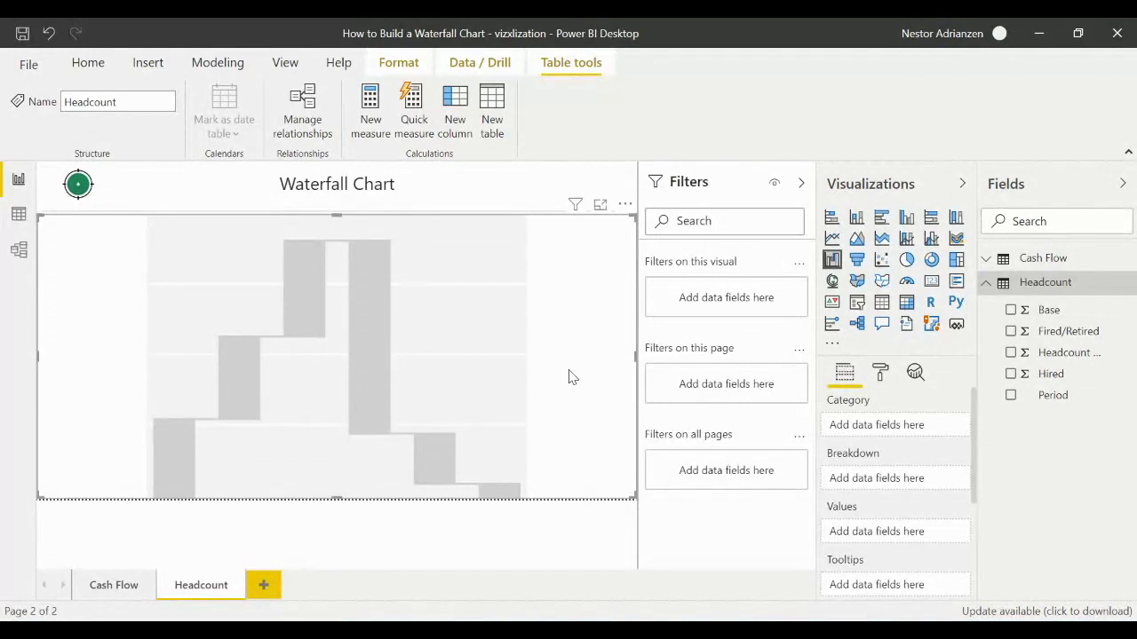
Step: Plot Headcount Flow by Period in the Headcount page's waterfall chart and sort it by Period in ascending order
left_click(1011, 395)
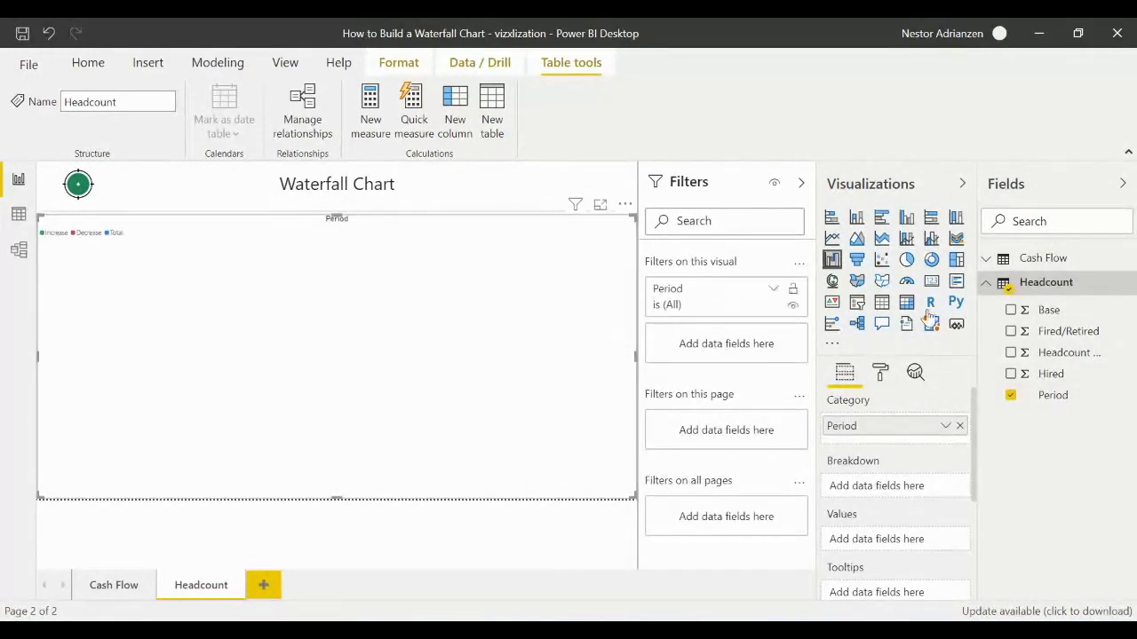
left_click(1011, 353)
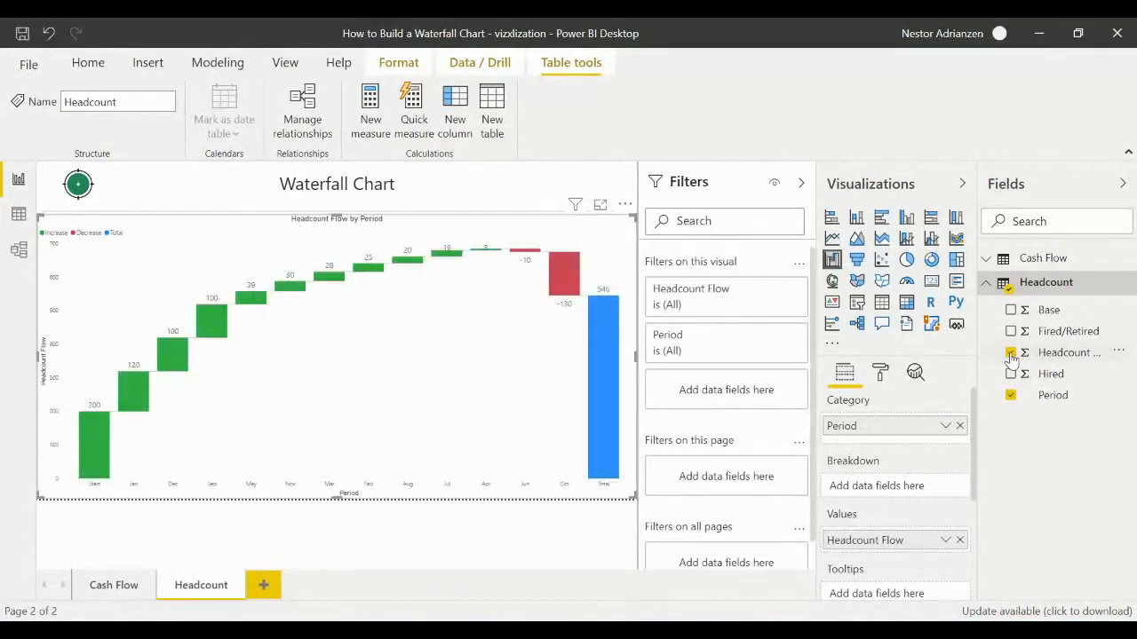
left_click(626, 205)
mouse_move(701, 350)
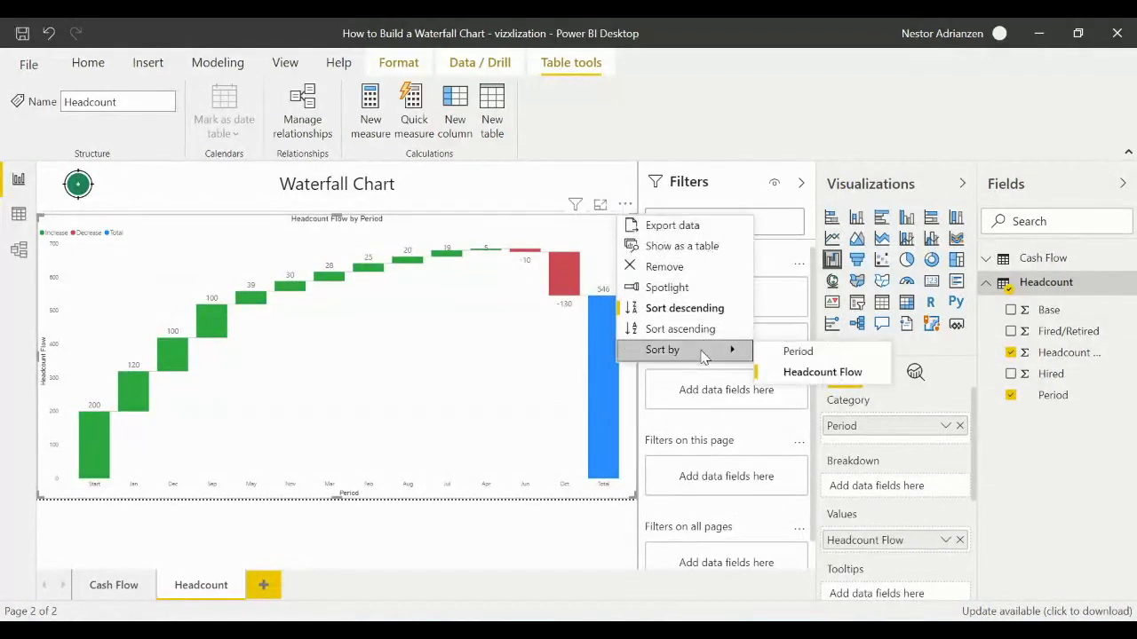
left_click(799, 350)
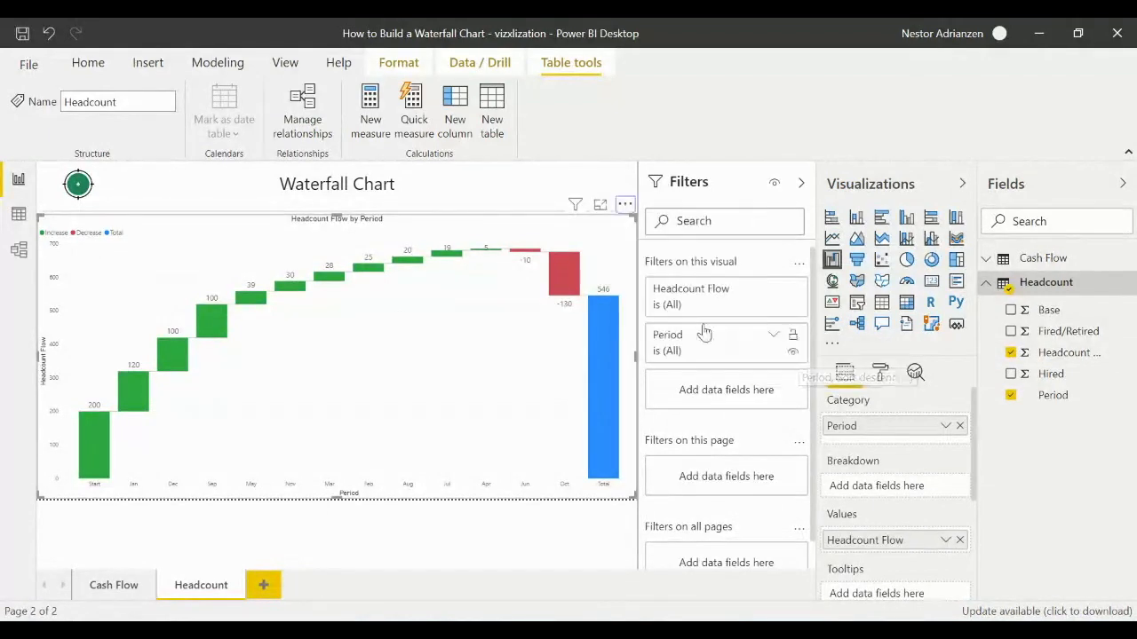
left_click(625, 205)
left_click(691, 329)
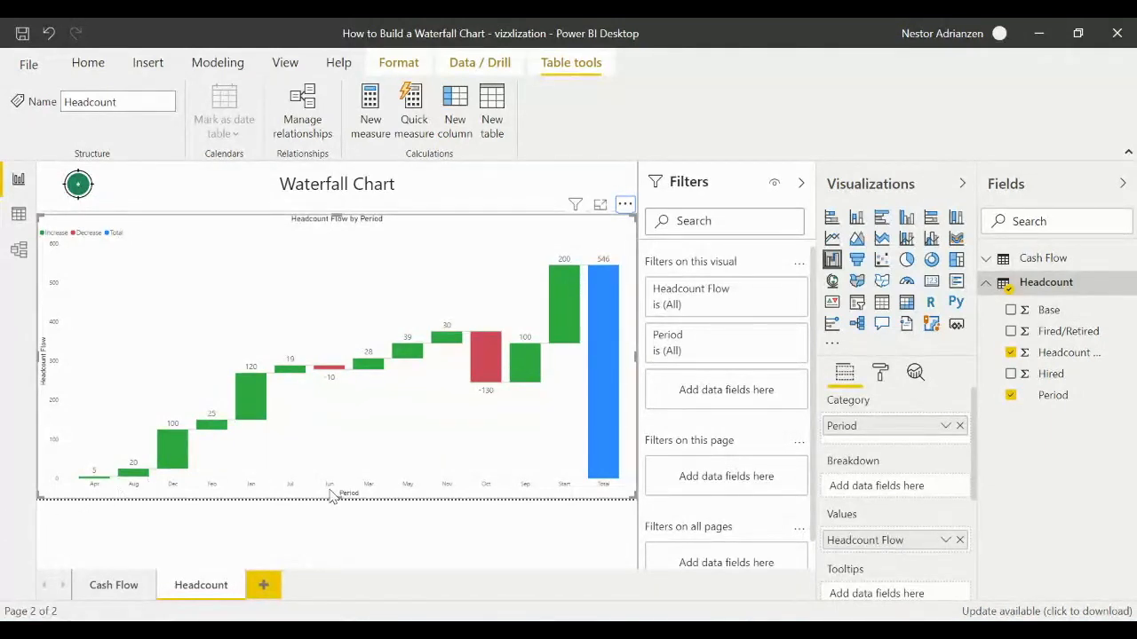
Step: Add an index column starting at 0 to the Headcount query in Power Query Editor and apply the change to the report
left_click(504, 238)
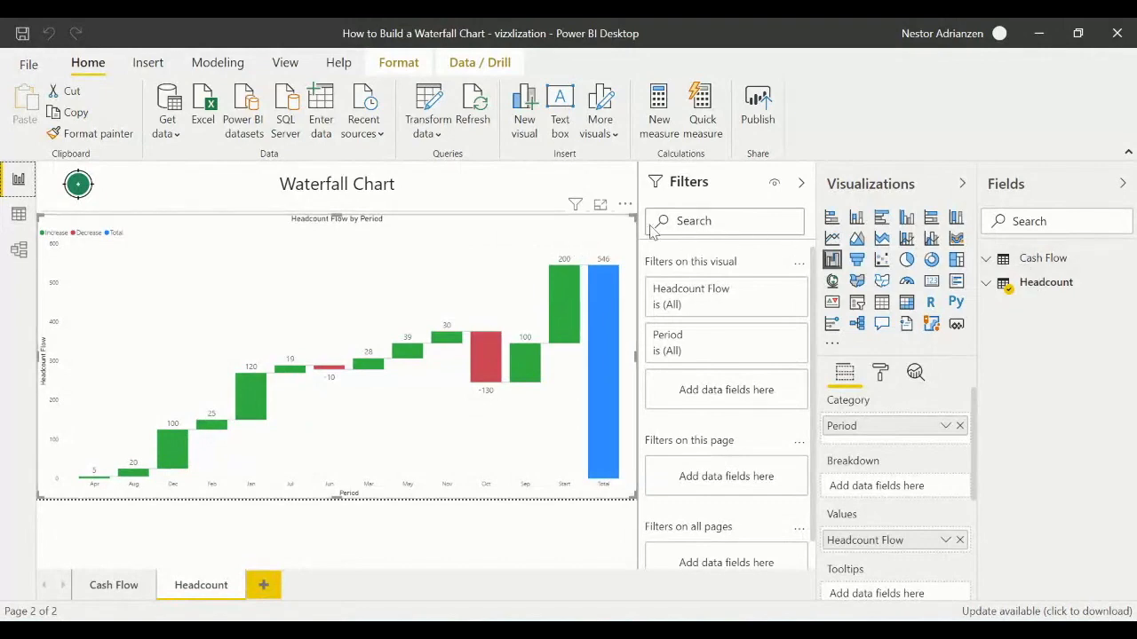
left_click(433, 107)
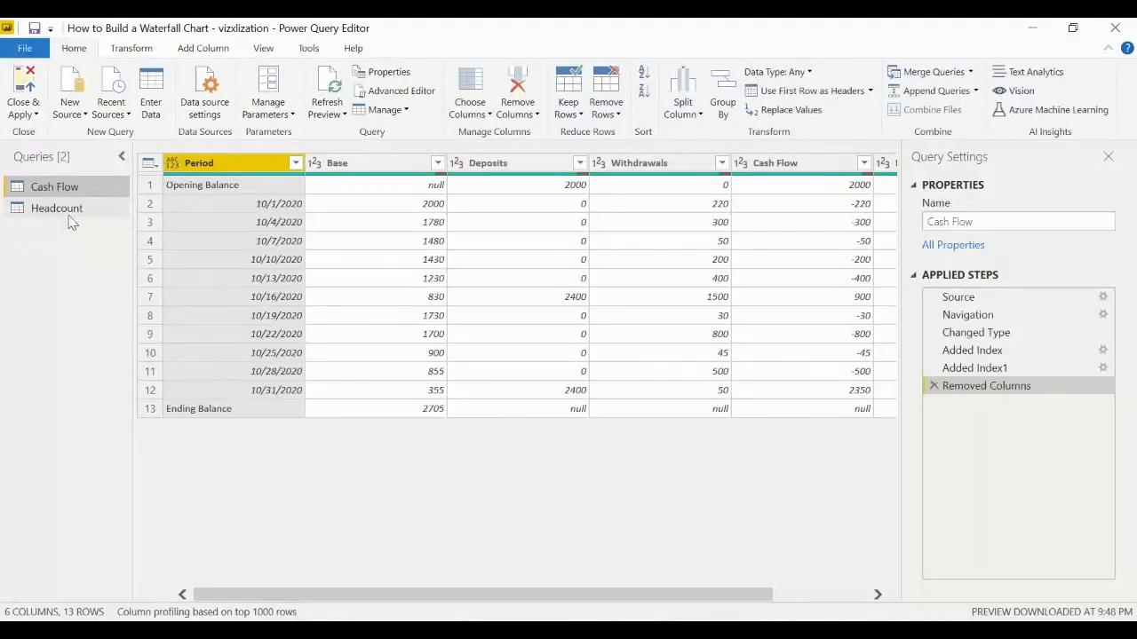
left_click(73, 216)
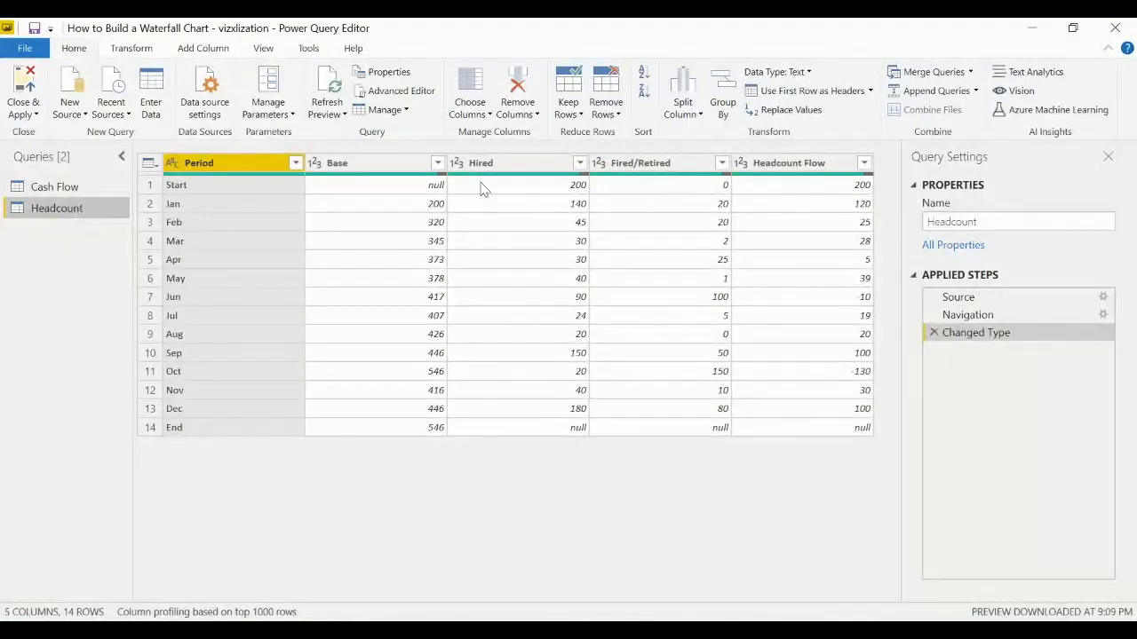
left_click(209, 50)
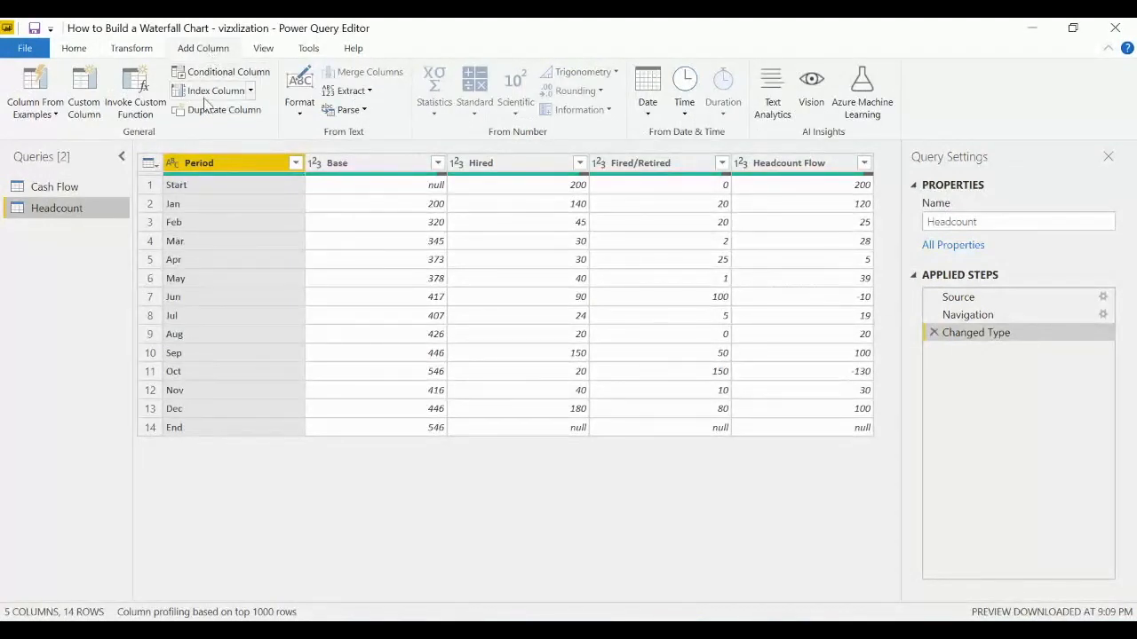
left_click(216, 91)
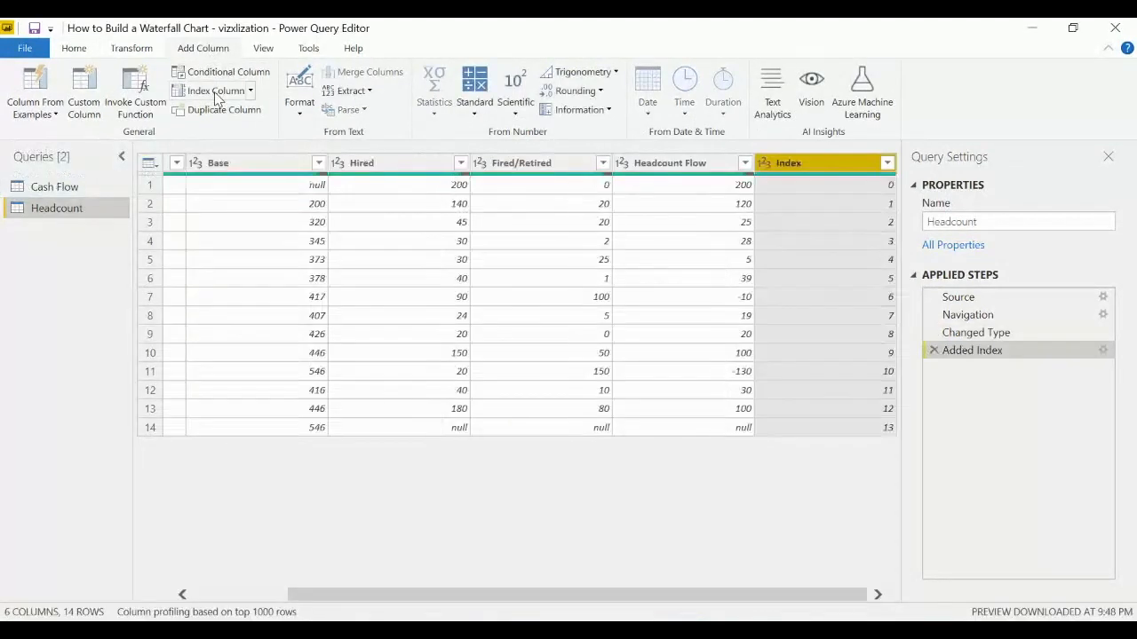
left_click(74, 48)
left_click(34, 116)
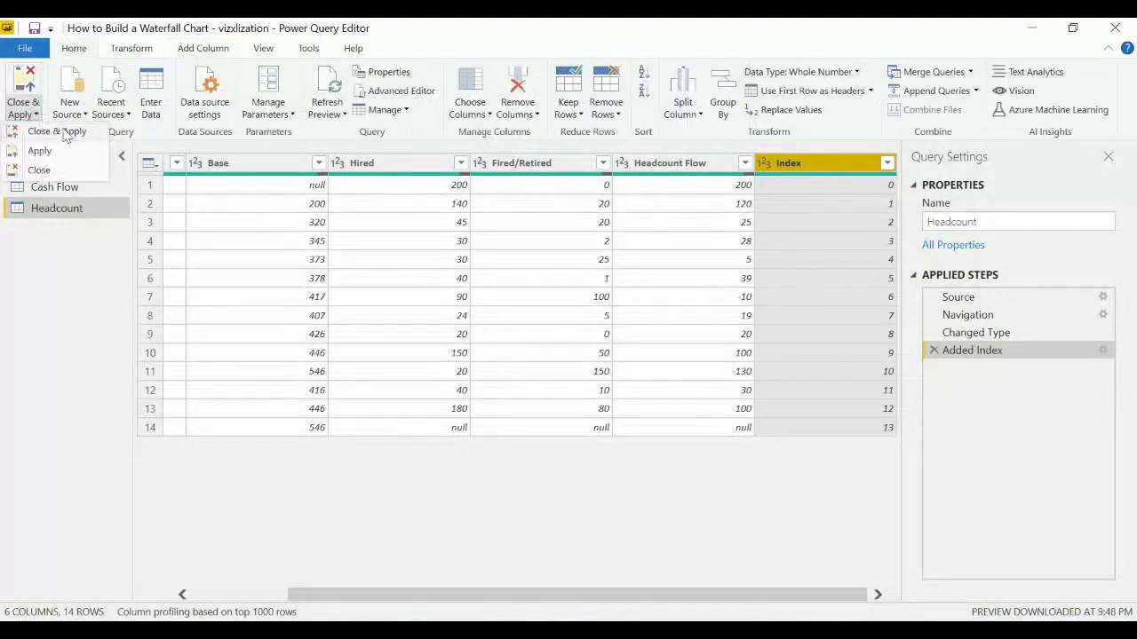
left_click(68, 131)
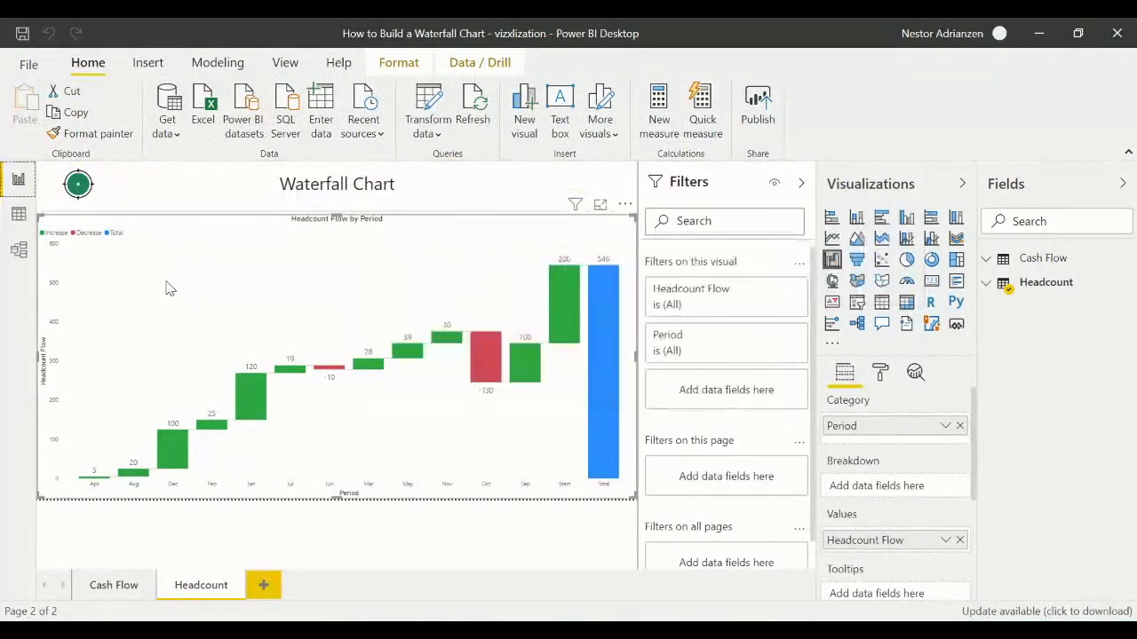
Step: In the Headcount table's data view, sort the Period column by the Index column
left_click(19, 214)
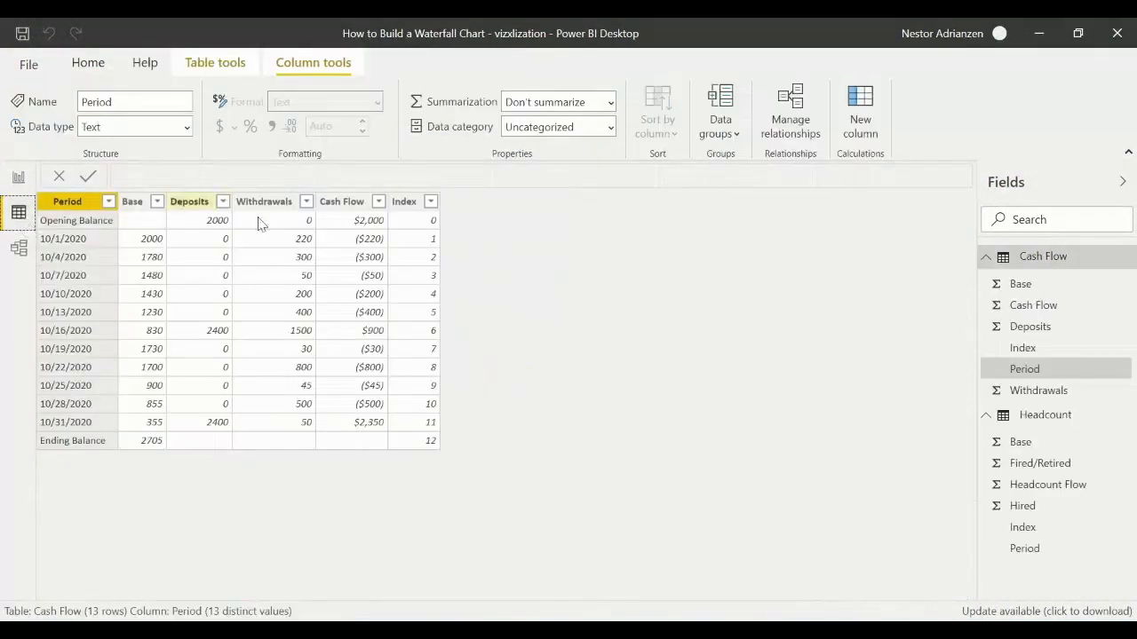
left_click(1045, 262)
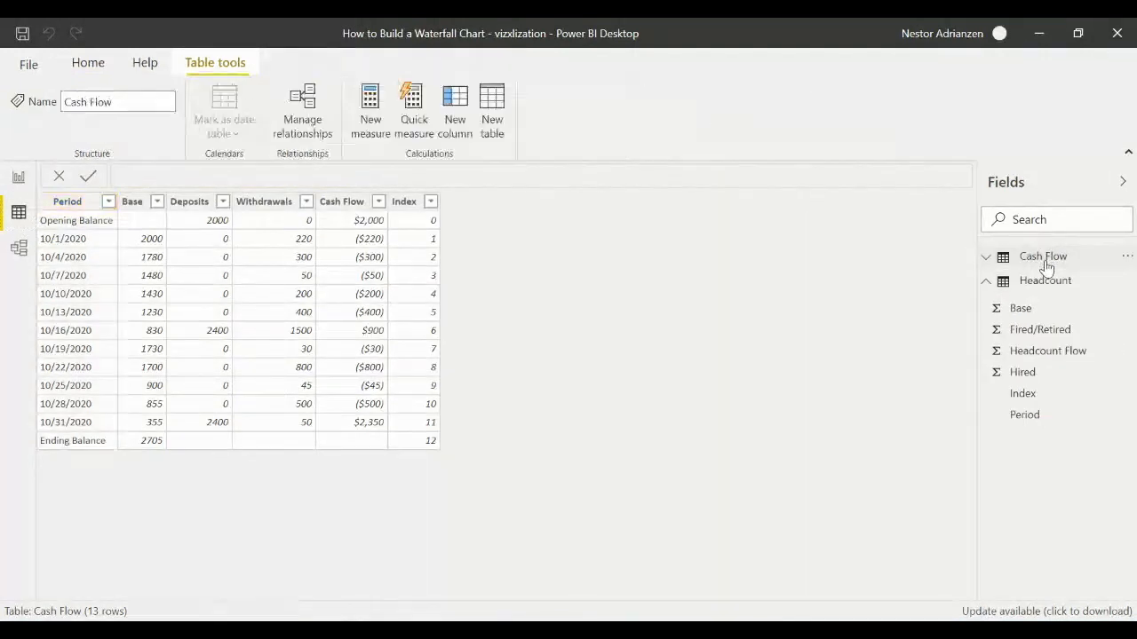
left_click(1050, 285)
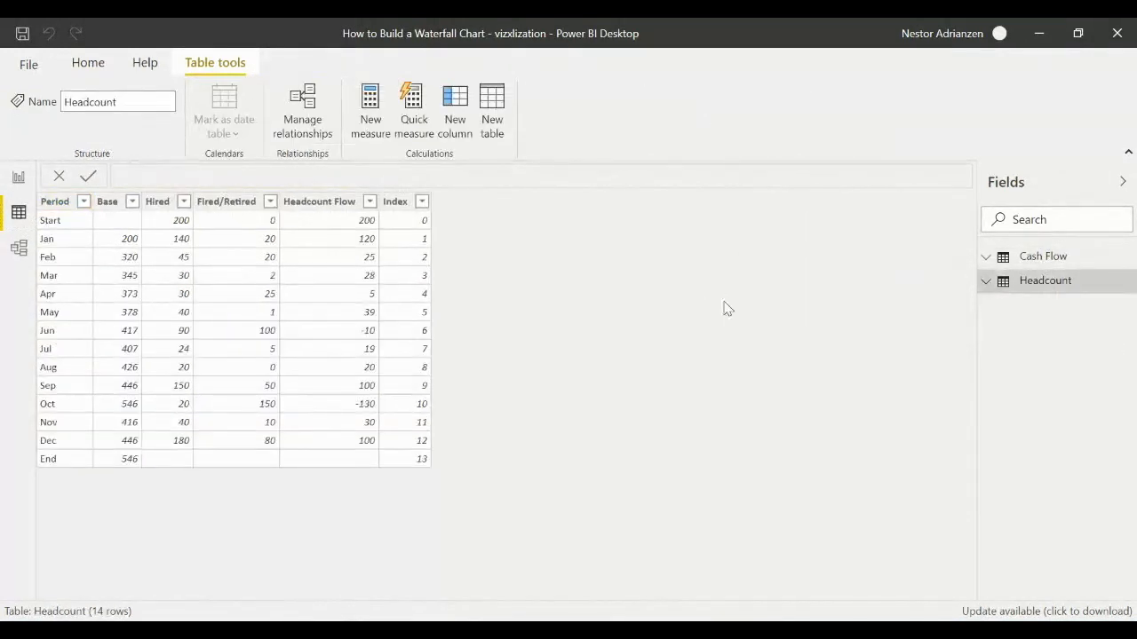
left_click(59, 206)
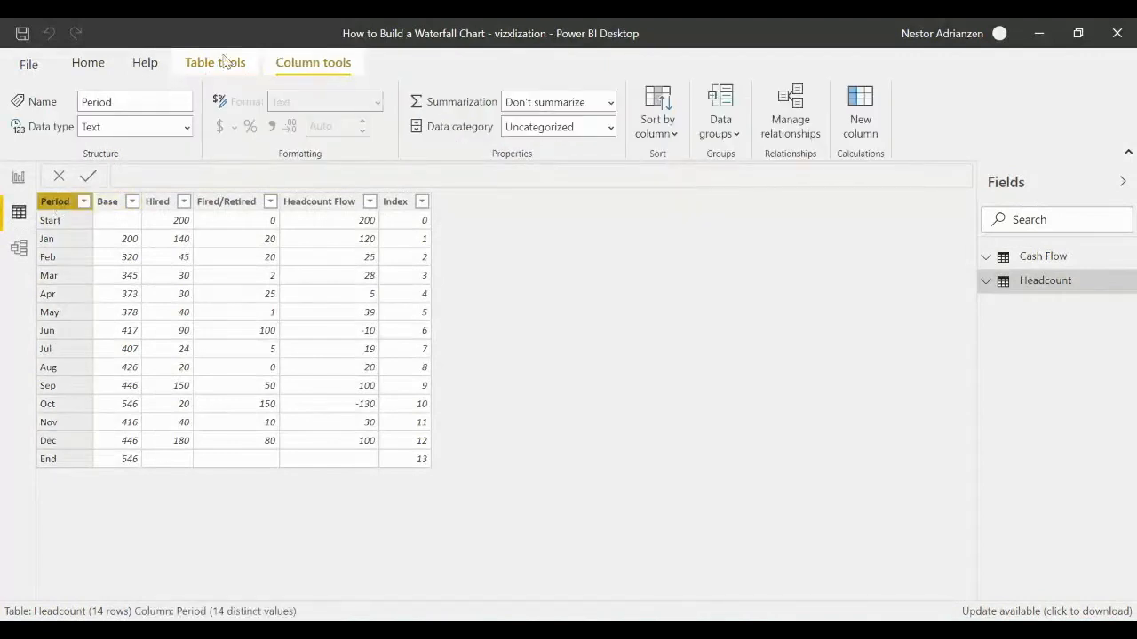
left_click(671, 137)
left_click(682, 303)
Step: Hide the Index columns of both the Headcount and Cash Flow tables in report view
left_click(396, 202)
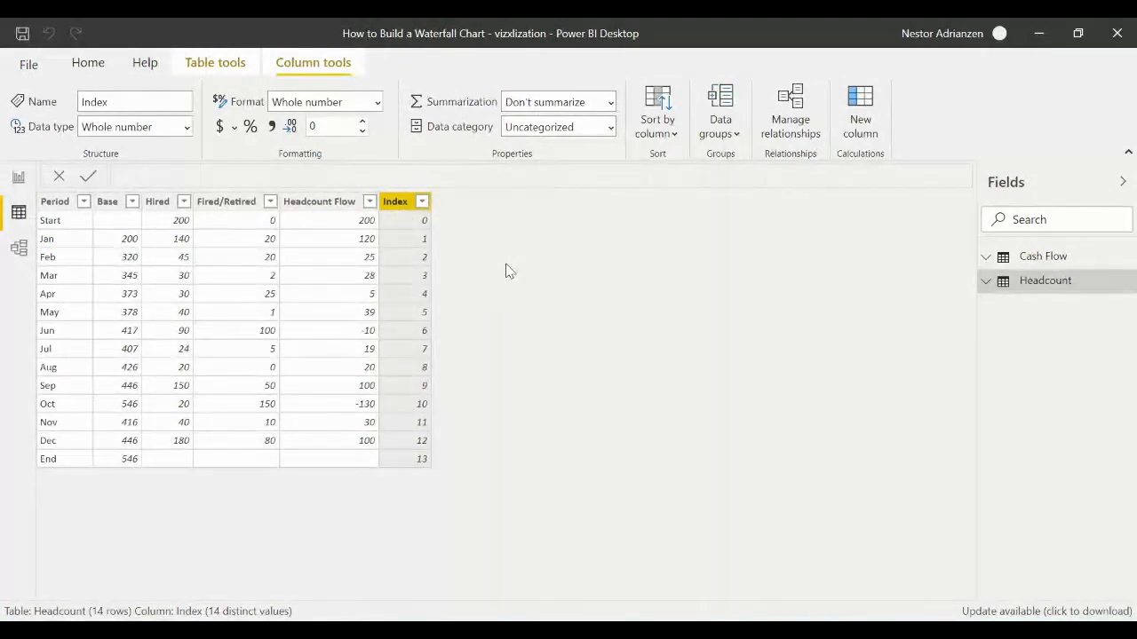
right_click(396, 203)
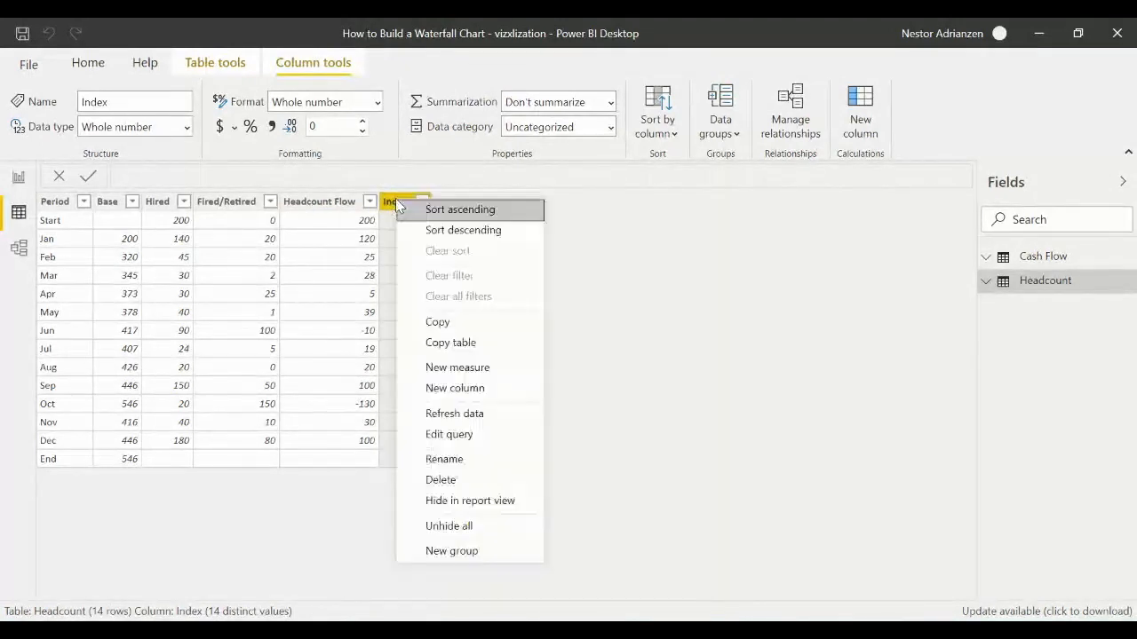
left_click(508, 502)
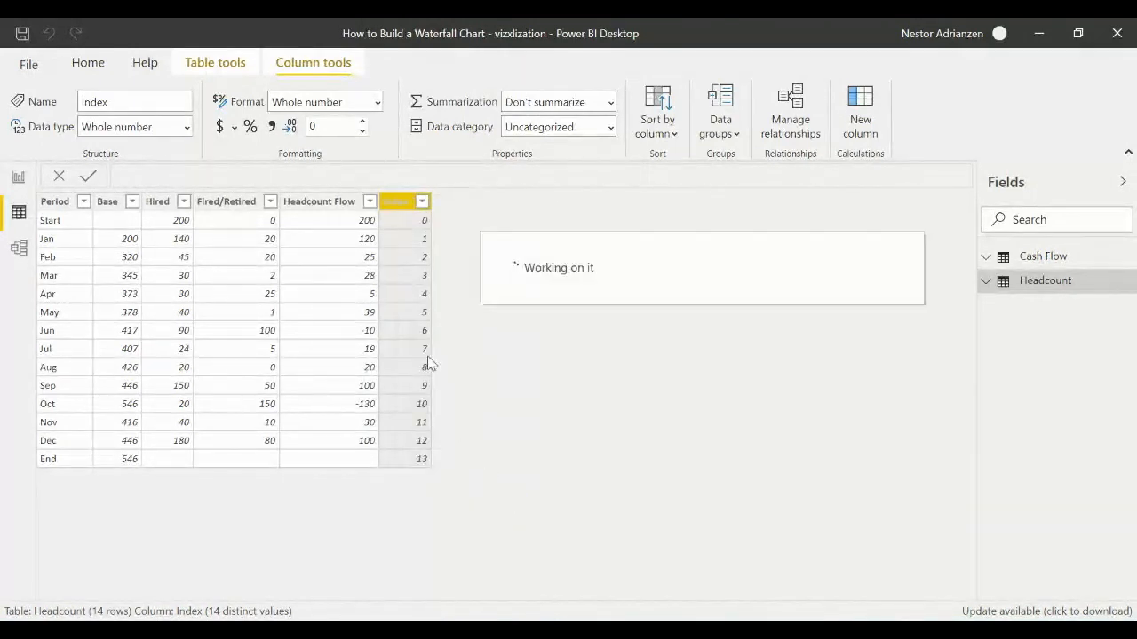
left_click(1043, 258)
left_click(404, 203)
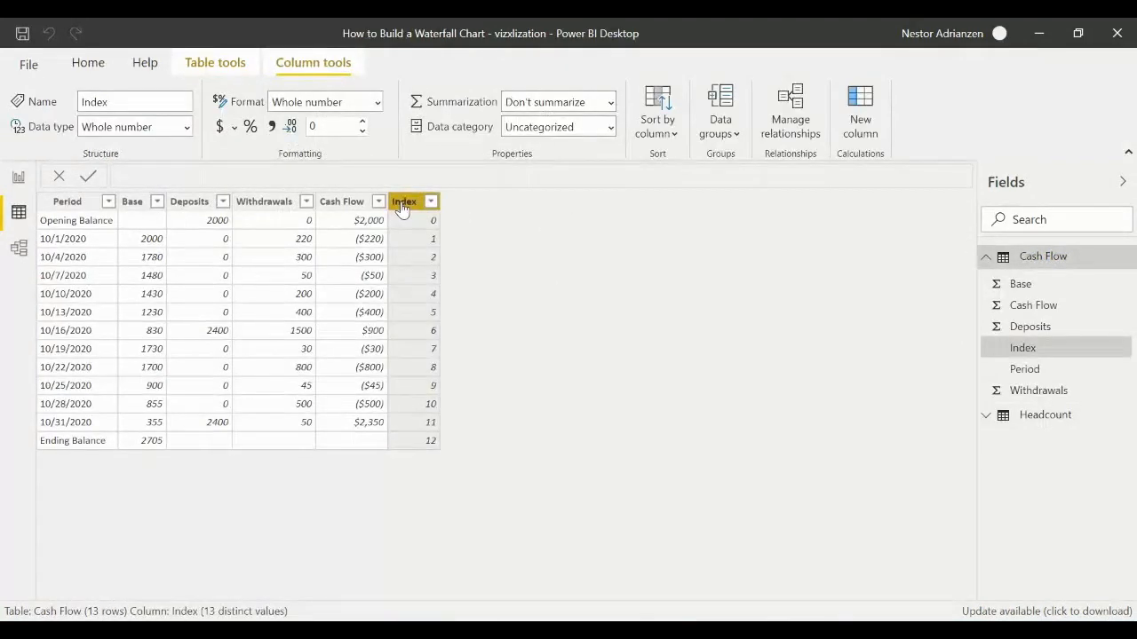
right_click(403, 206)
left_click(476, 504)
Step: Return to the report view and expand the Headcount table's field list to check the available fields and the chart's period order
left_click(20, 185)
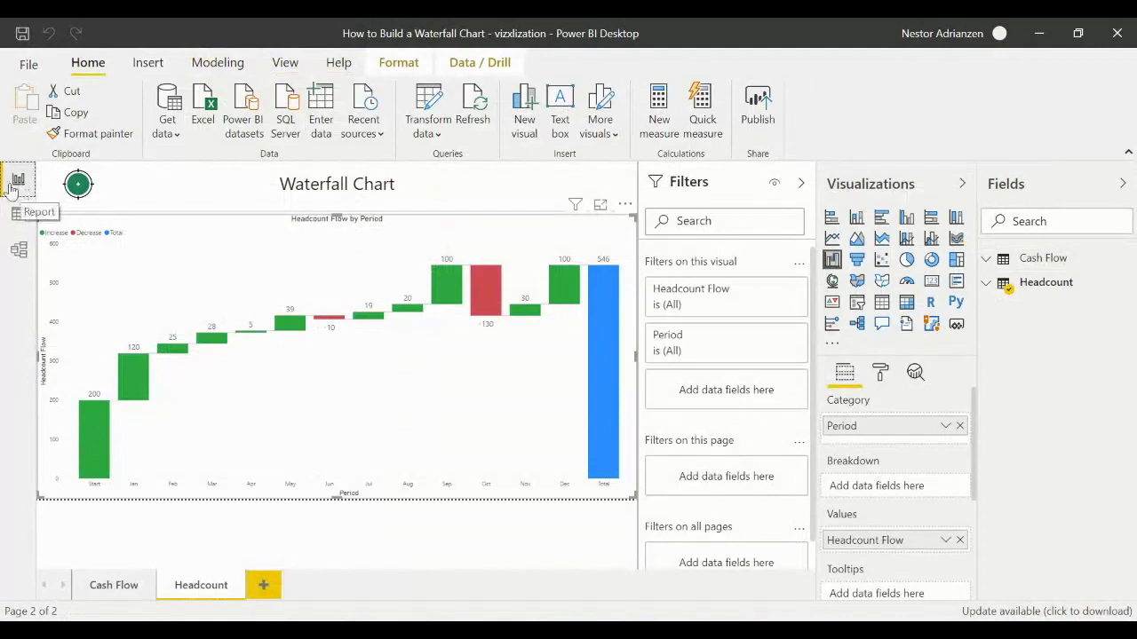
left_click(1046, 283)
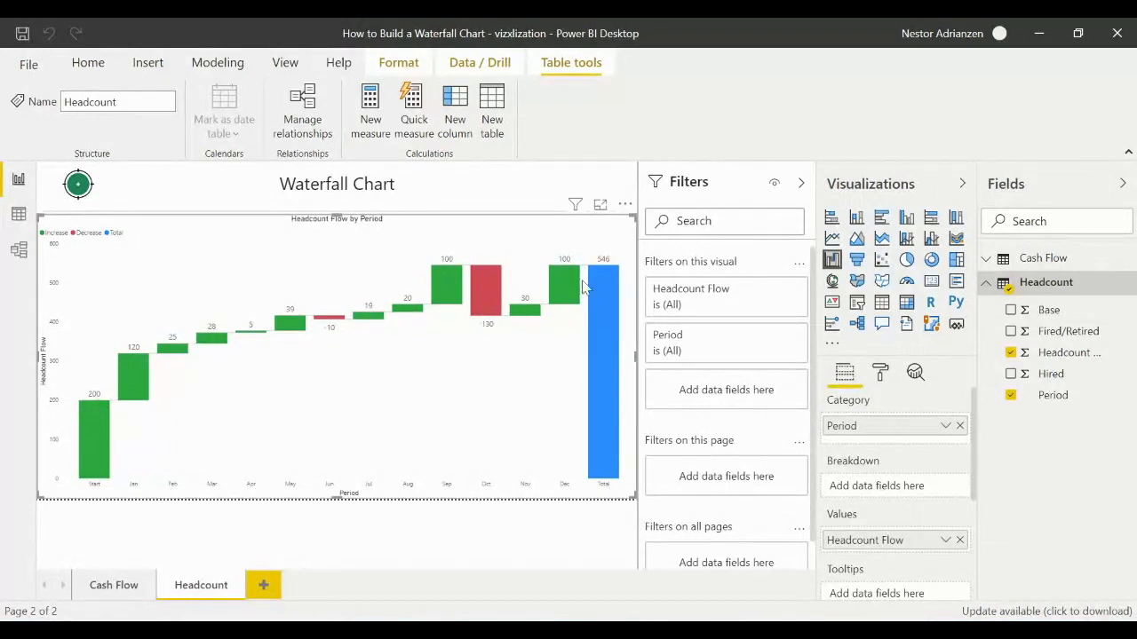
mouse_move(608, 280)
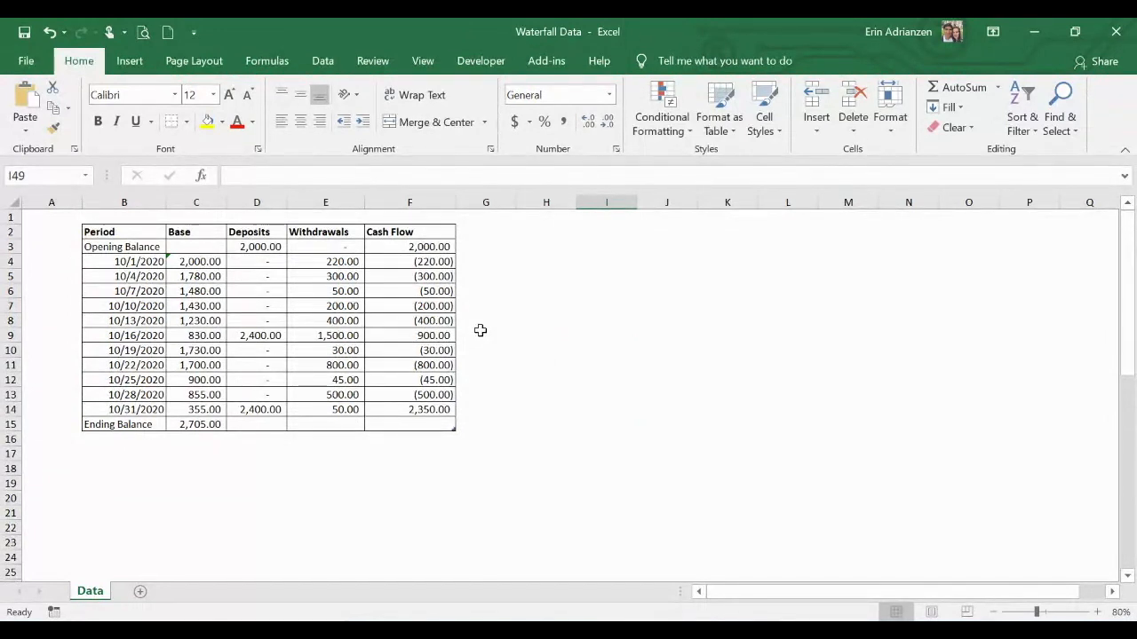
Step: In Excel's Waterfall Data workbook, insert a waterfall chart based on the cash flow table
left_click(408, 279)
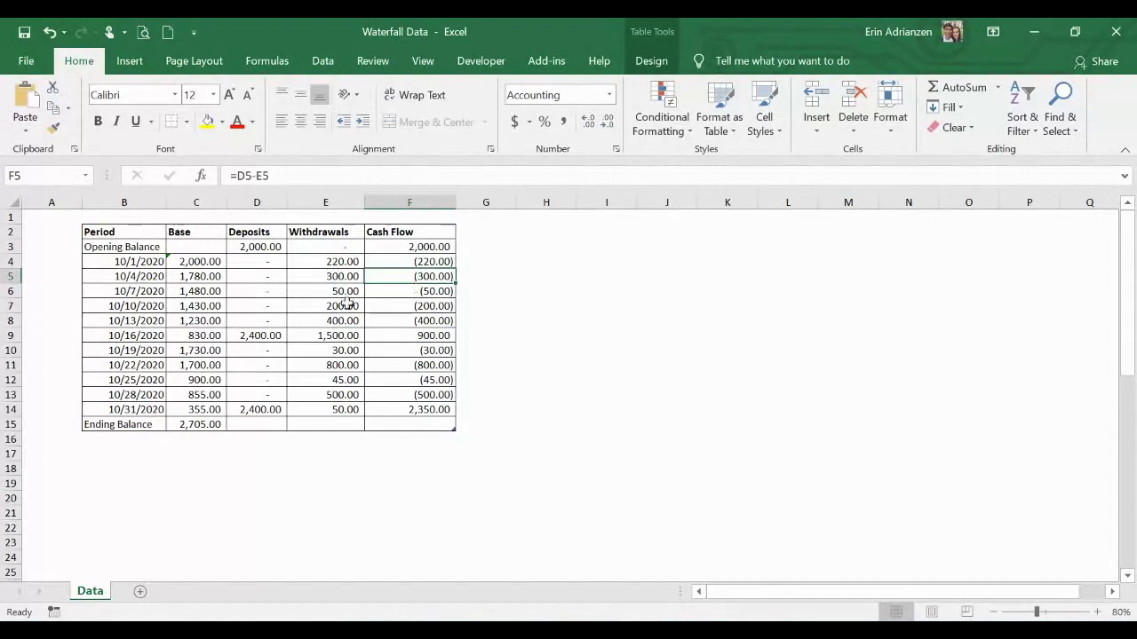
left_click(343, 318)
left_click(130, 60)
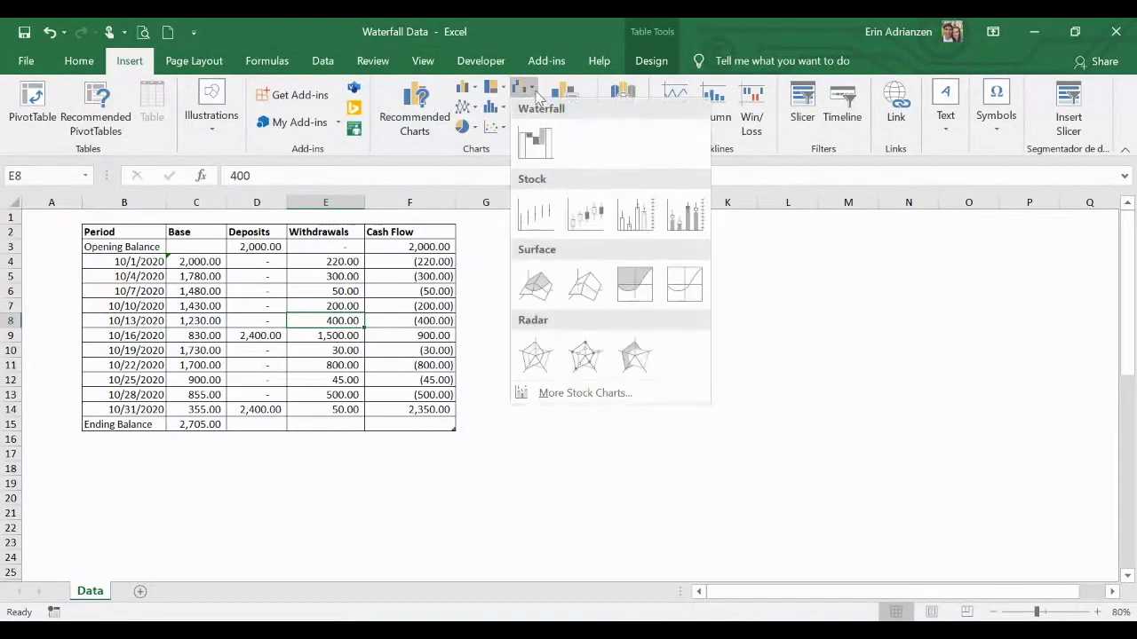
left_click(523, 87)
left_click(545, 155)
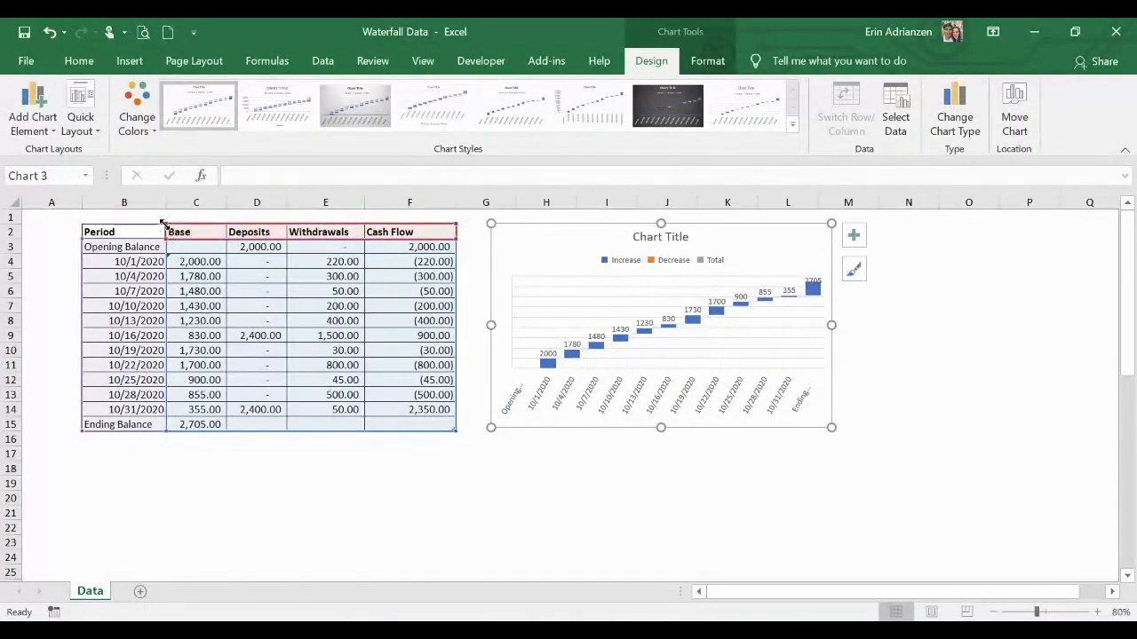
Step: Restrict the waterfall chart's values to the Cash Flow column and enlarge the chart to reach column Q and row 22
left_click_drag(248, 233, 361, 246)
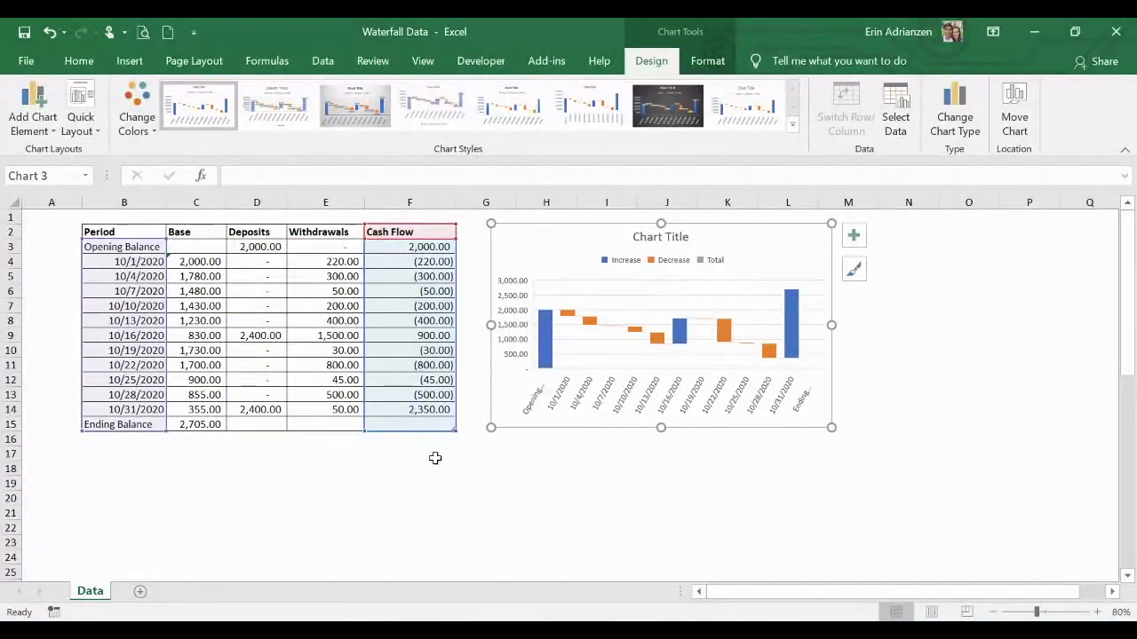
left_click_drag(831, 429, 1044, 502)
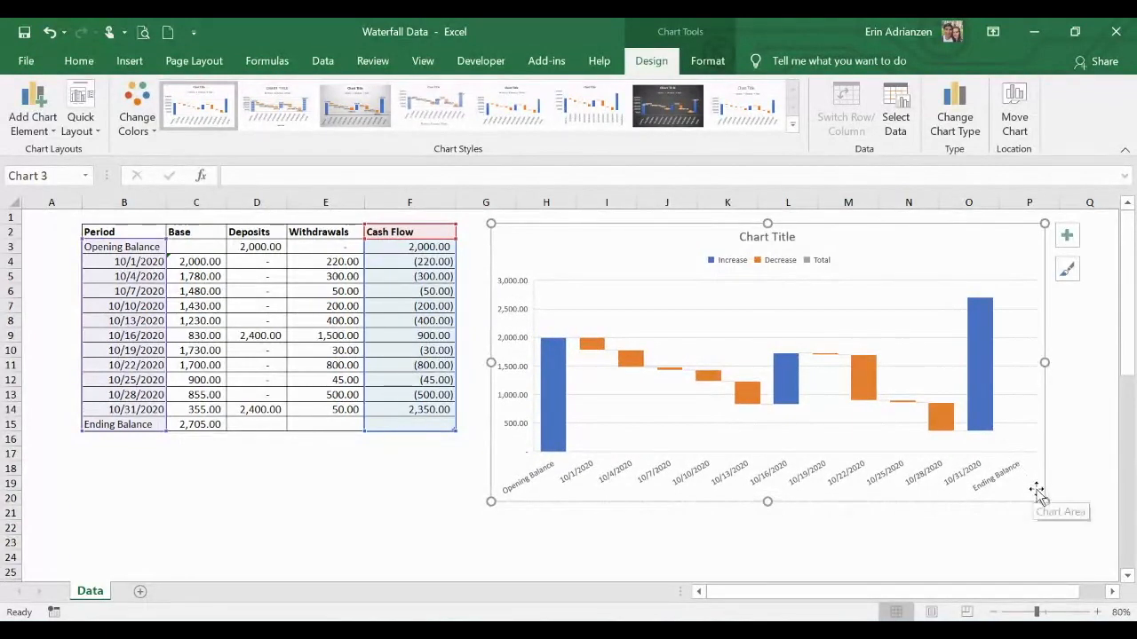
left_click_drag(1044, 501, 1096, 536)
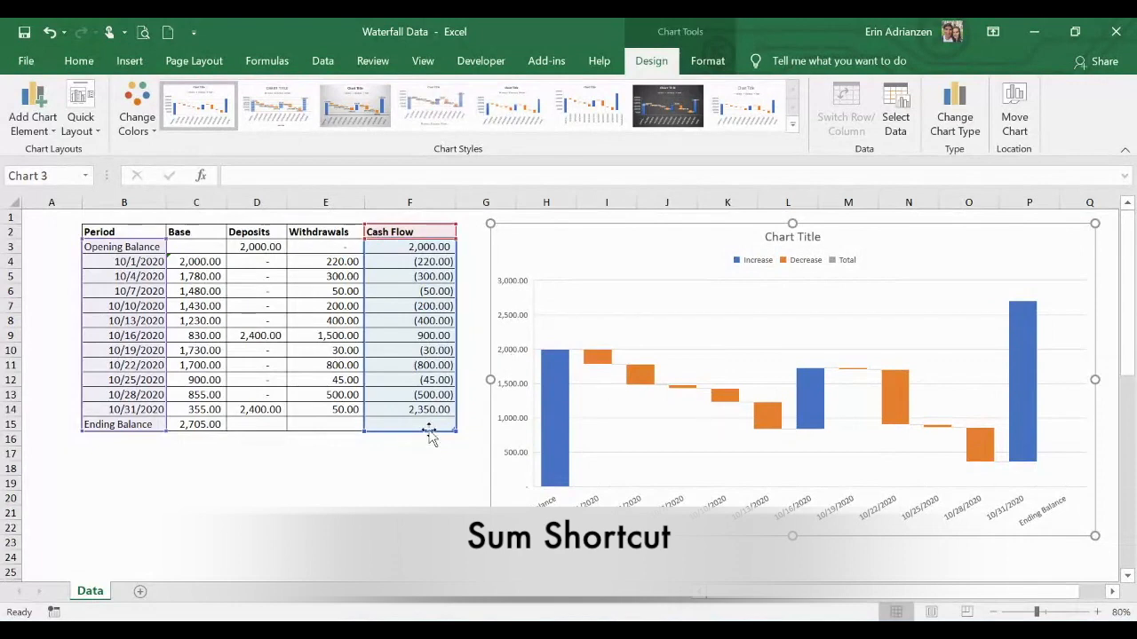
Step: Sum the Cash Flow column F3:F14 in the Ending Balance row's cell F15
left_click(435, 467)
left_click(433, 426)
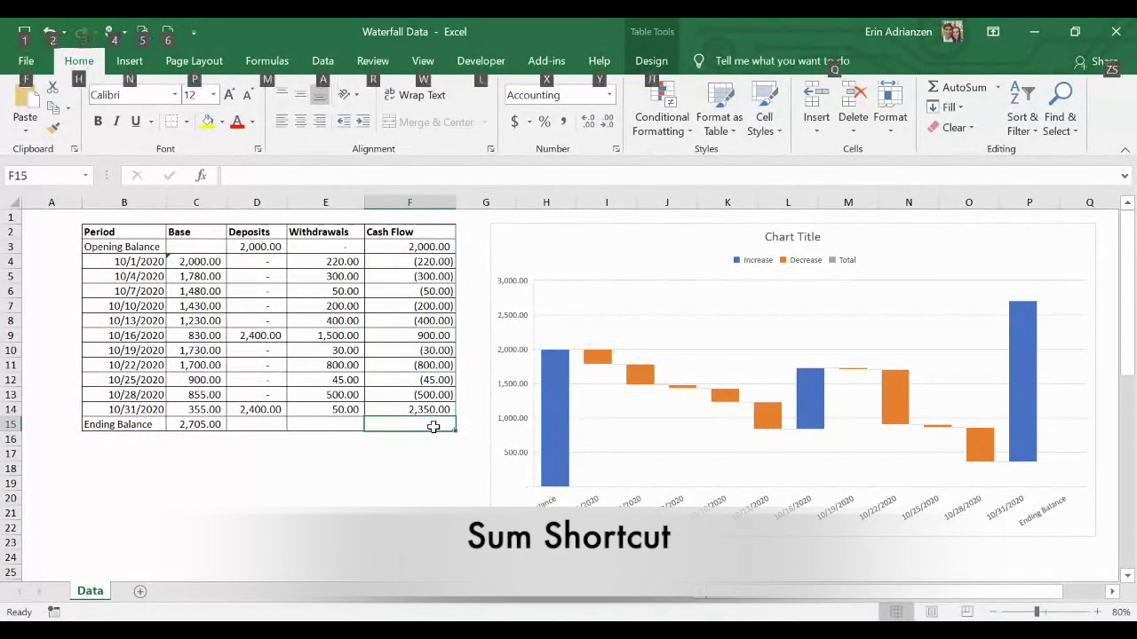
key("alt+equal")
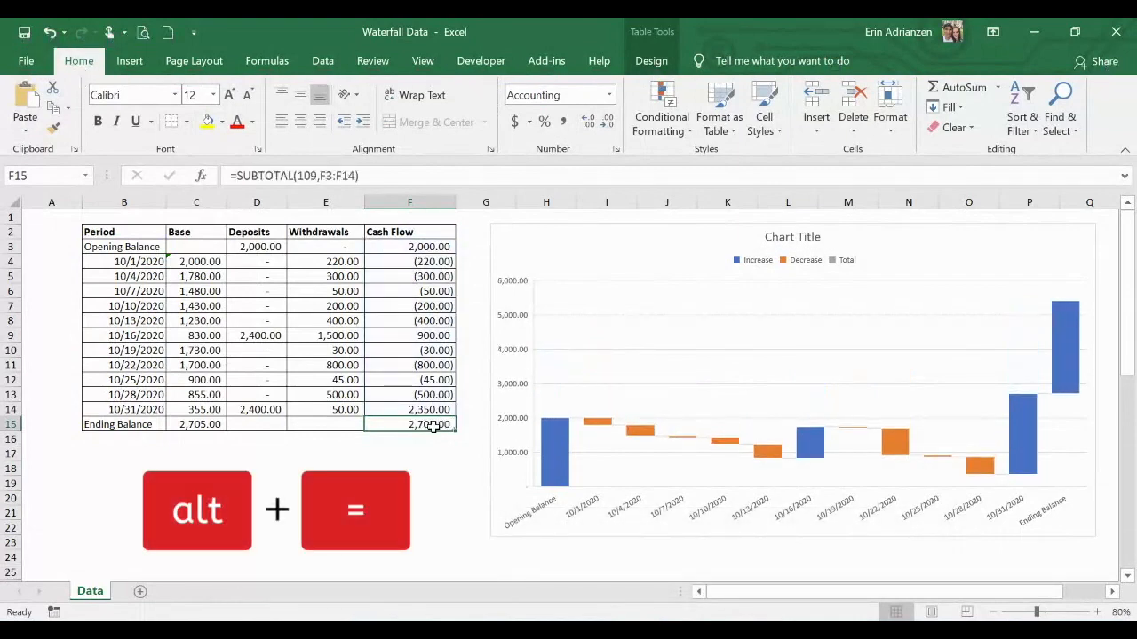
Step: Set the waterfall chart's Opening Balance bar as a total
scroll(495, 364, "right", 3)
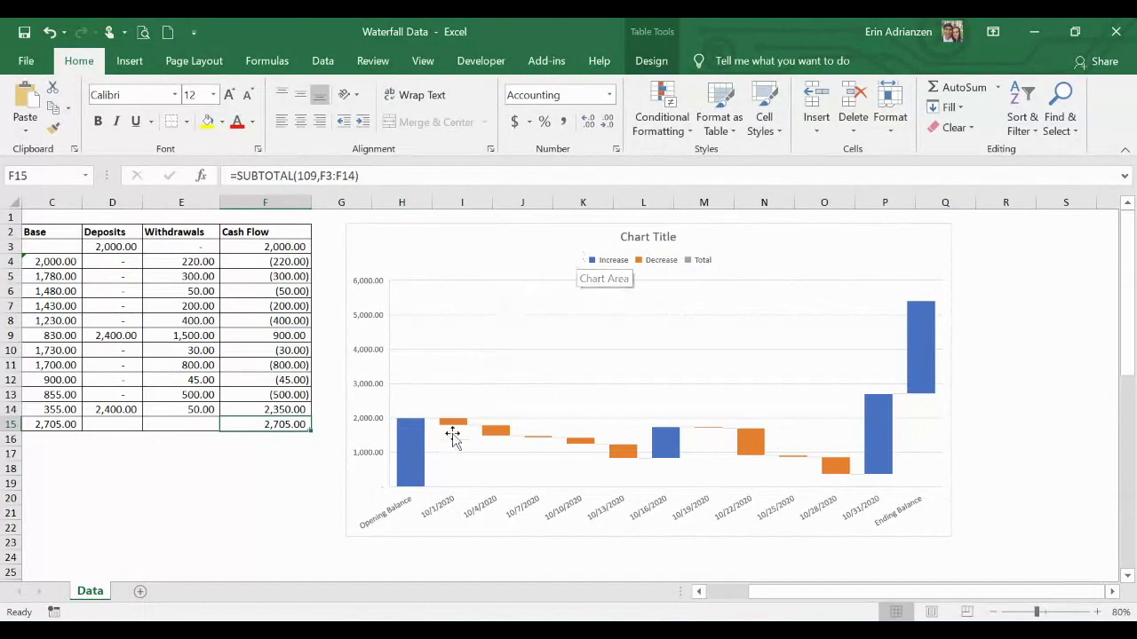
left_click(412, 448)
left_click(412, 448)
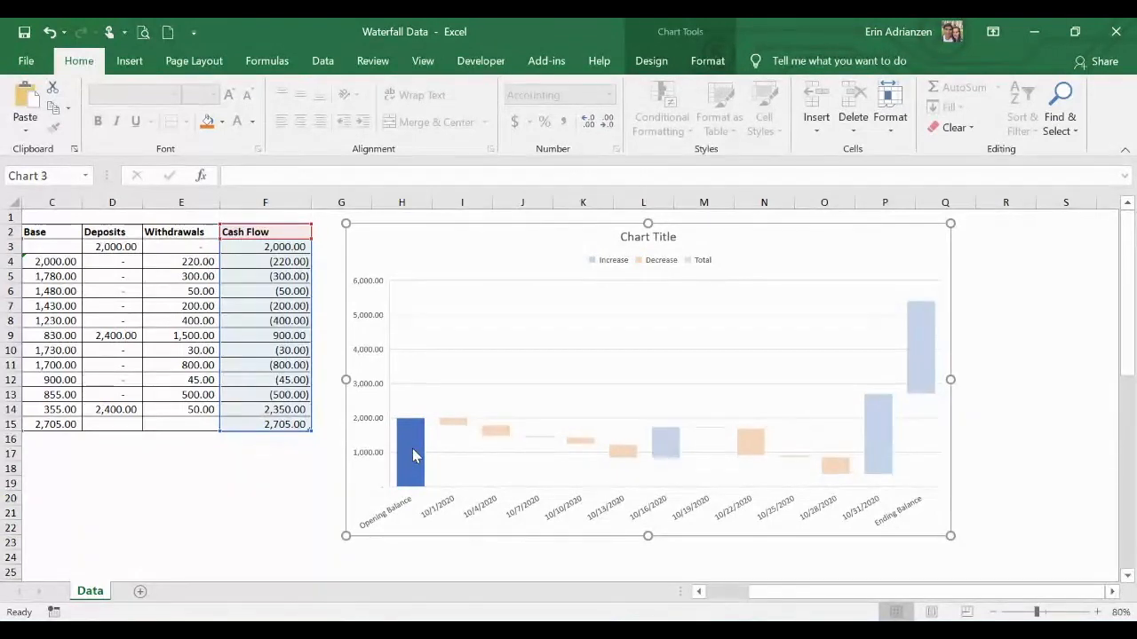
right_click(412, 449)
left_click(470, 415)
left_click(1007, 364)
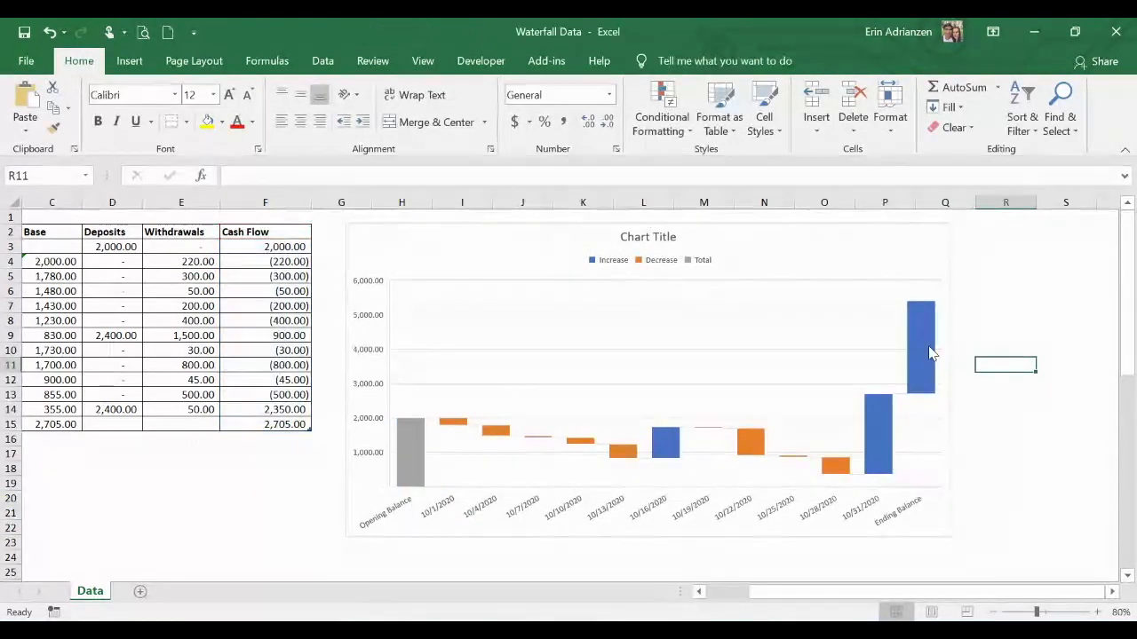
Step: Set the cash flow waterfall chart's Ending Balance bar as a total
left_click(927, 349)
left_click(926, 349)
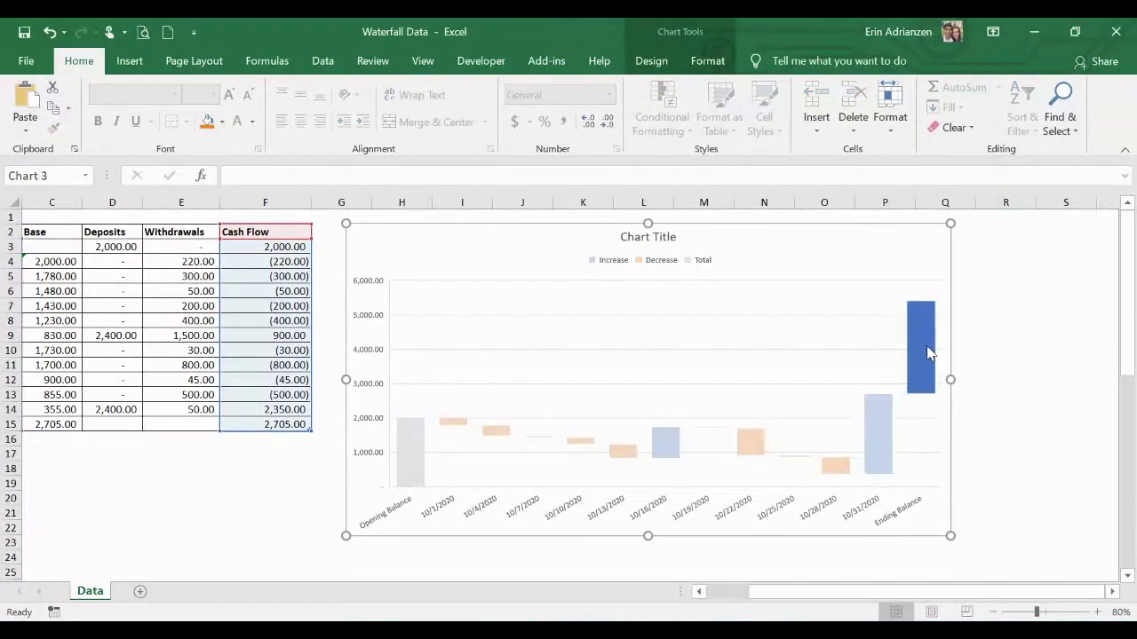
right_click(926, 353)
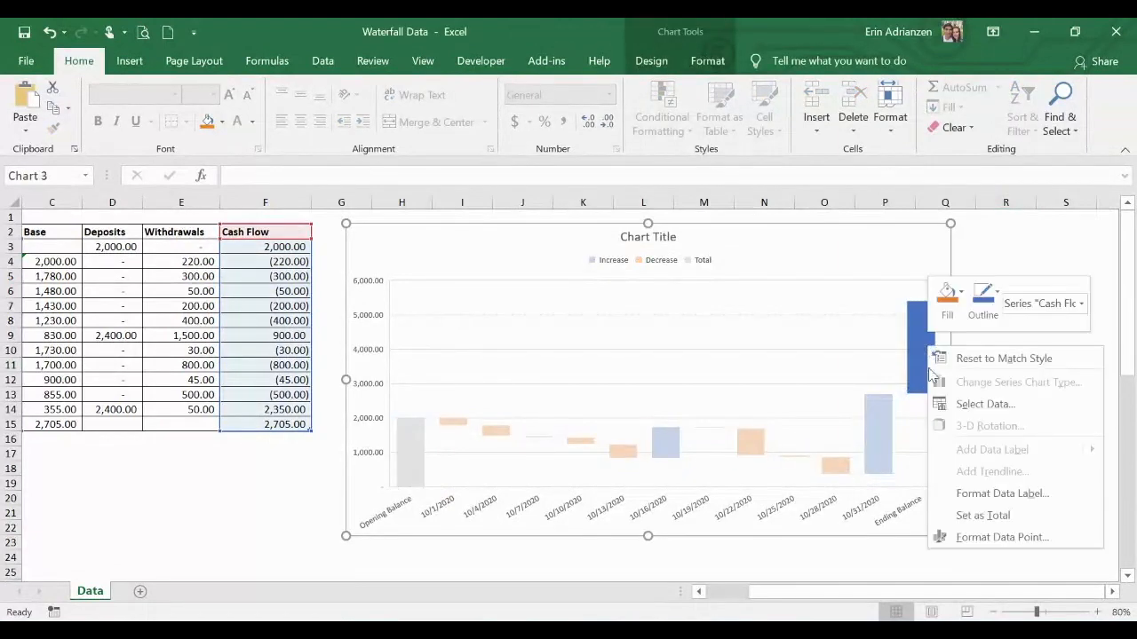
left_click(1004, 516)
left_click(1036, 444)
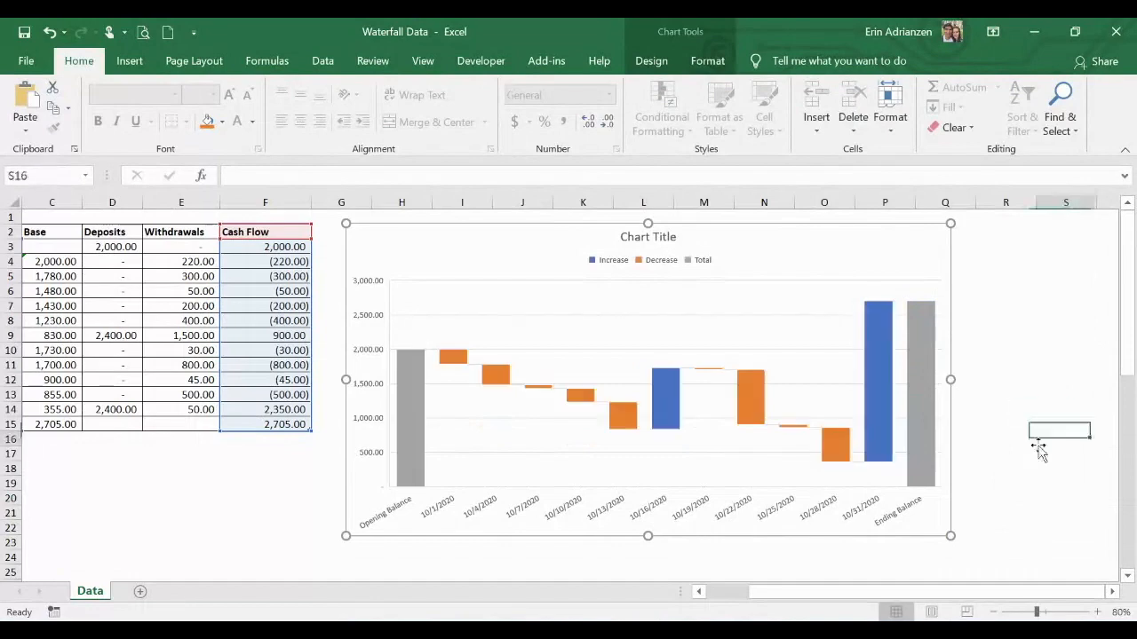
Step: Zoom the sheet out to 70% and add data labels to the cash flow waterfall chart
left_click(923, 247)
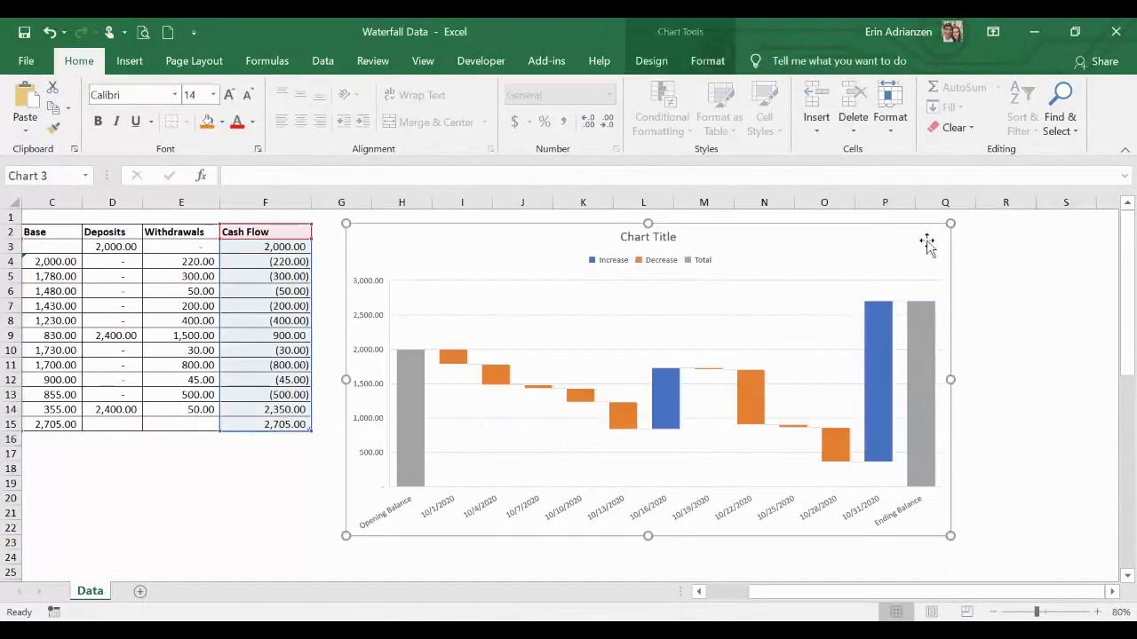
left_click(993, 612)
left_click(988, 233)
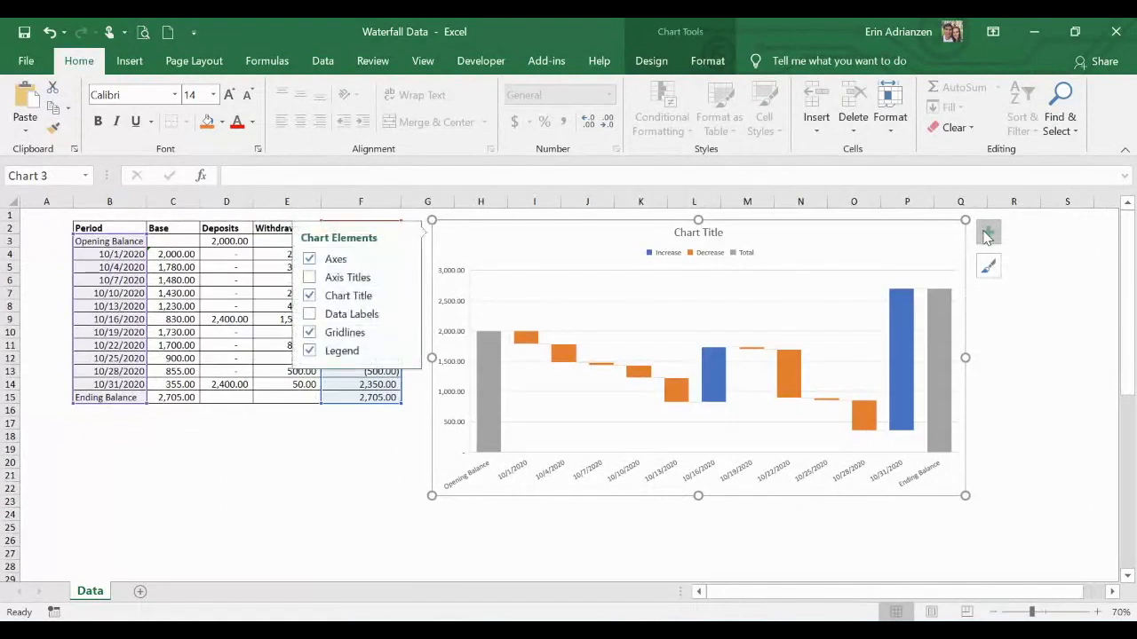
left_click(308, 318)
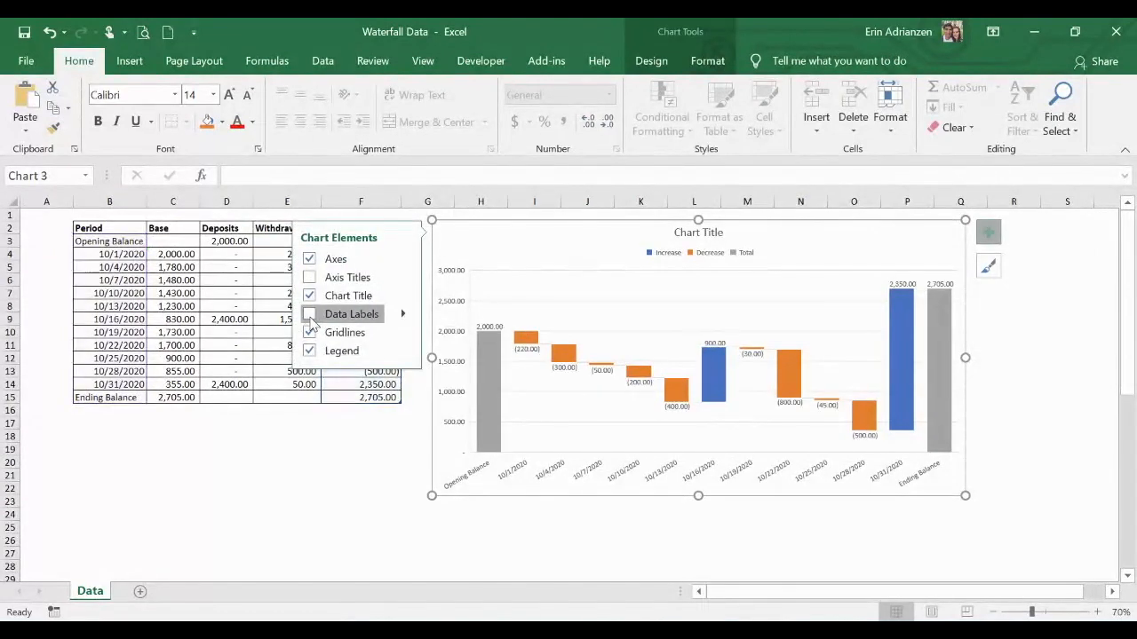
left_click(1018, 369)
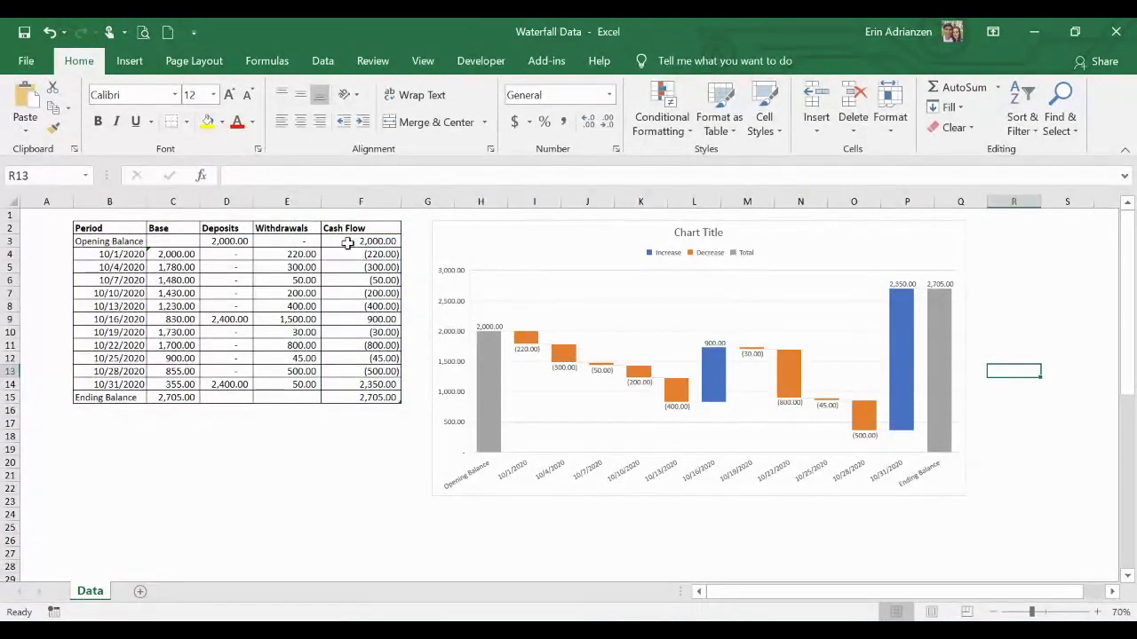
Step: Apply the Accounting number format with a dollar sign to the Cash Flow values in F3:F15
left_click_drag(355, 241, 351, 397)
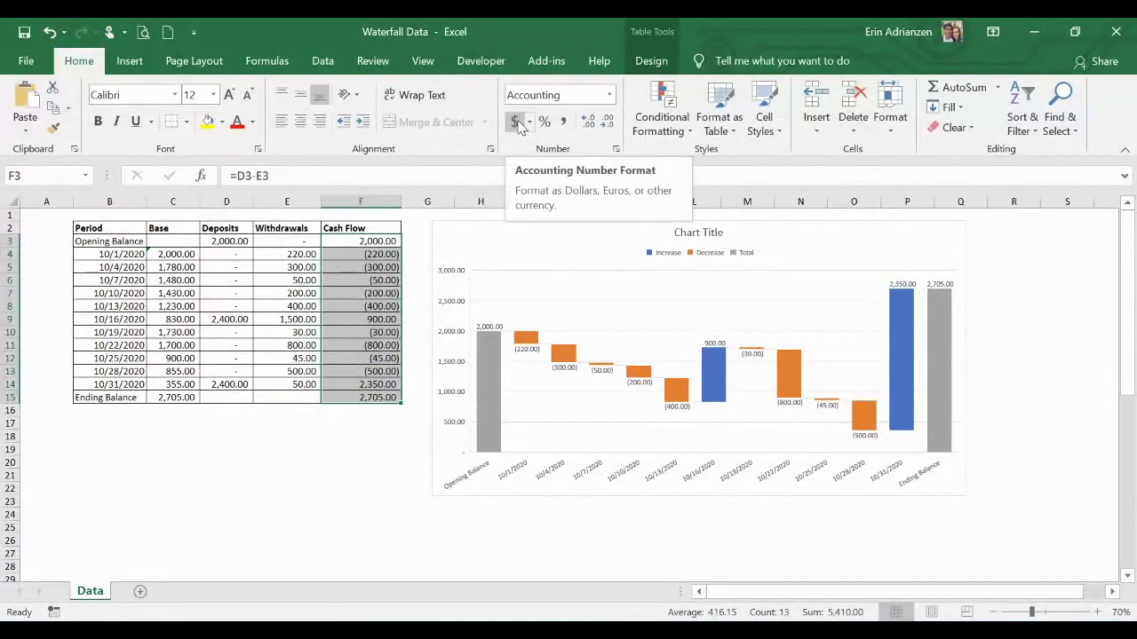
left_click(529, 123)
left_click(549, 142)
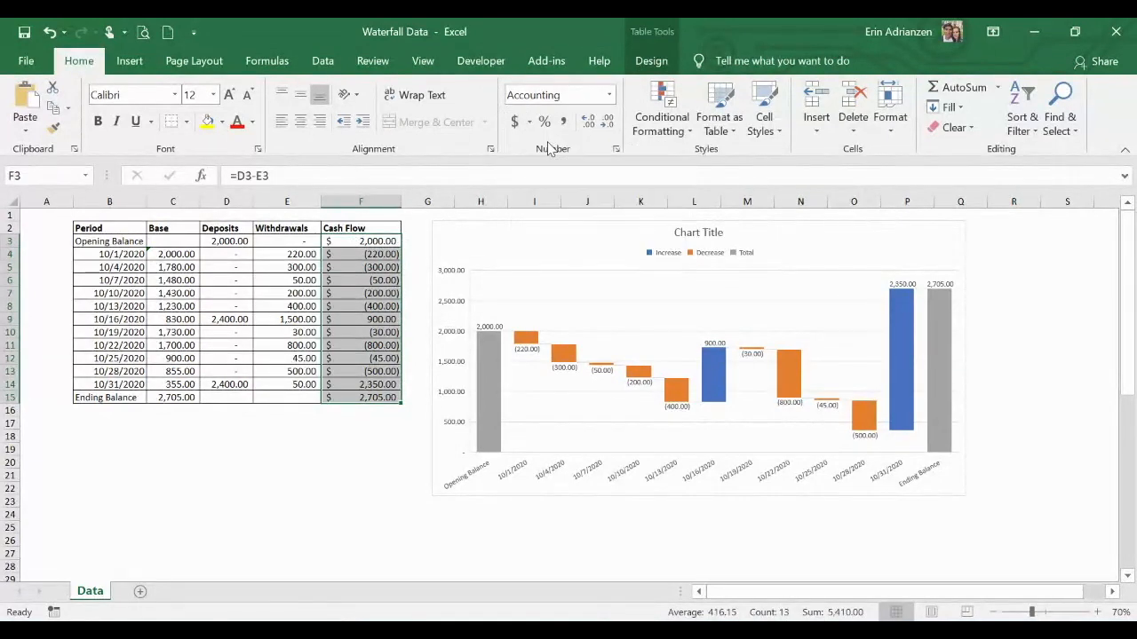
left_click(1033, 328)
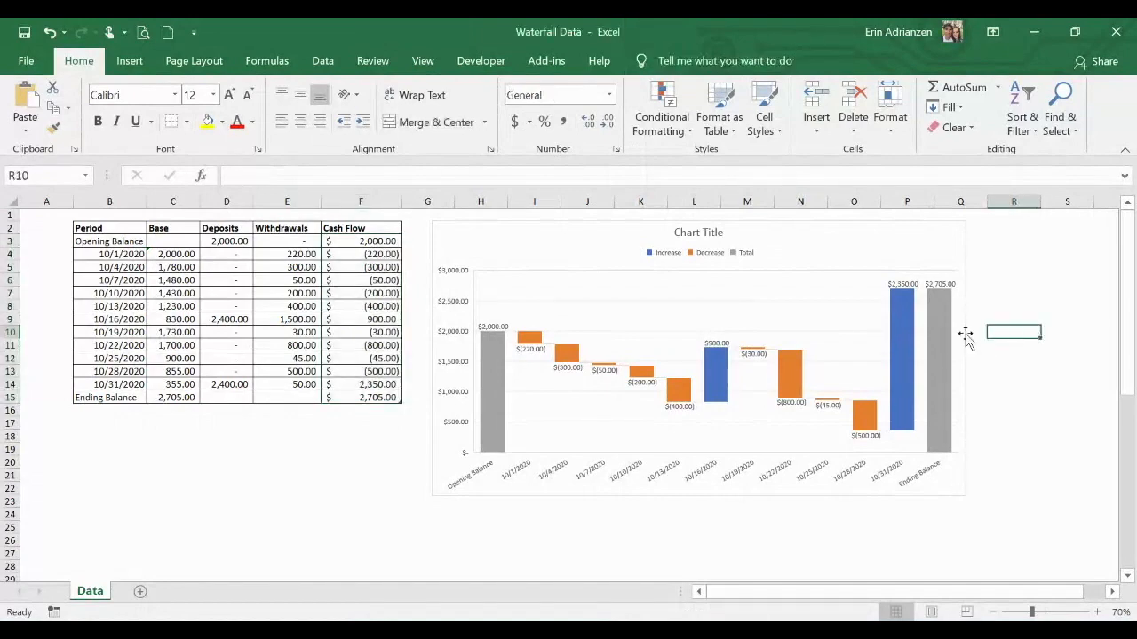
Step: Change the cash flow waterfall chart's title to "Cash Flow" and close the formatting pane
double_click(699, 232)
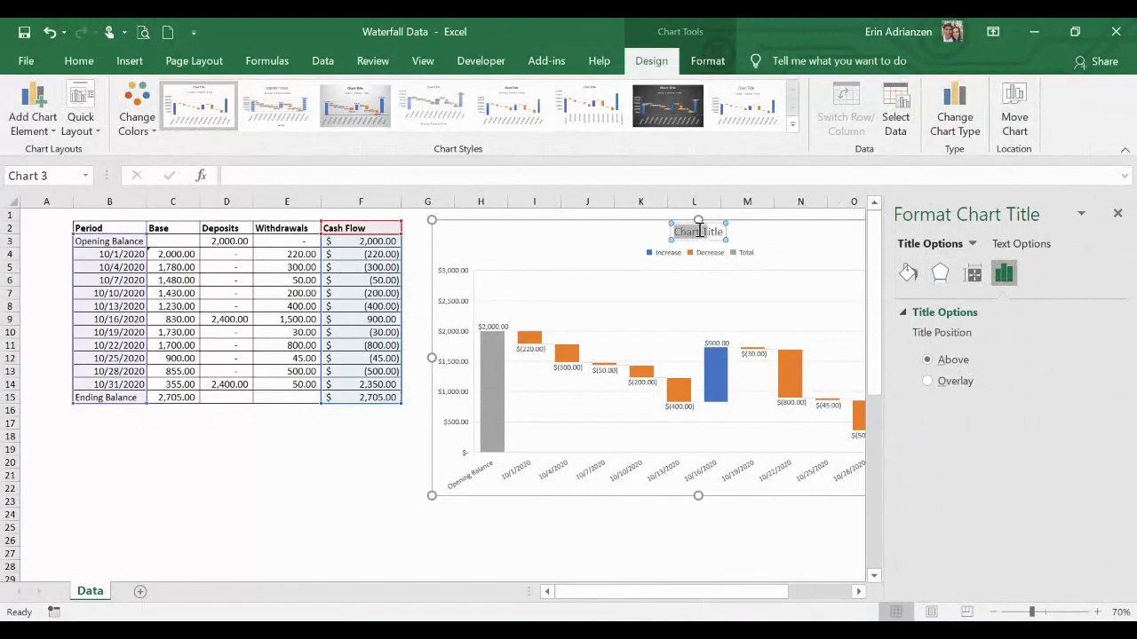
key("Delete")
type("Cash Flow")
left_click(391, 468)
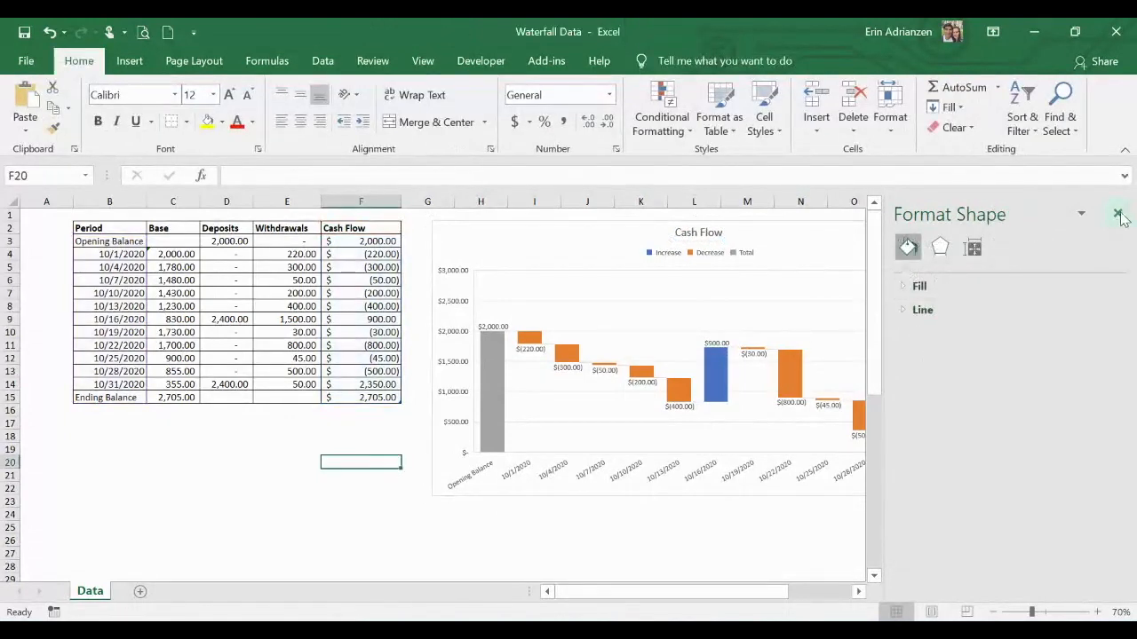
left_click(1117, 213)
left_click(1045, 362)
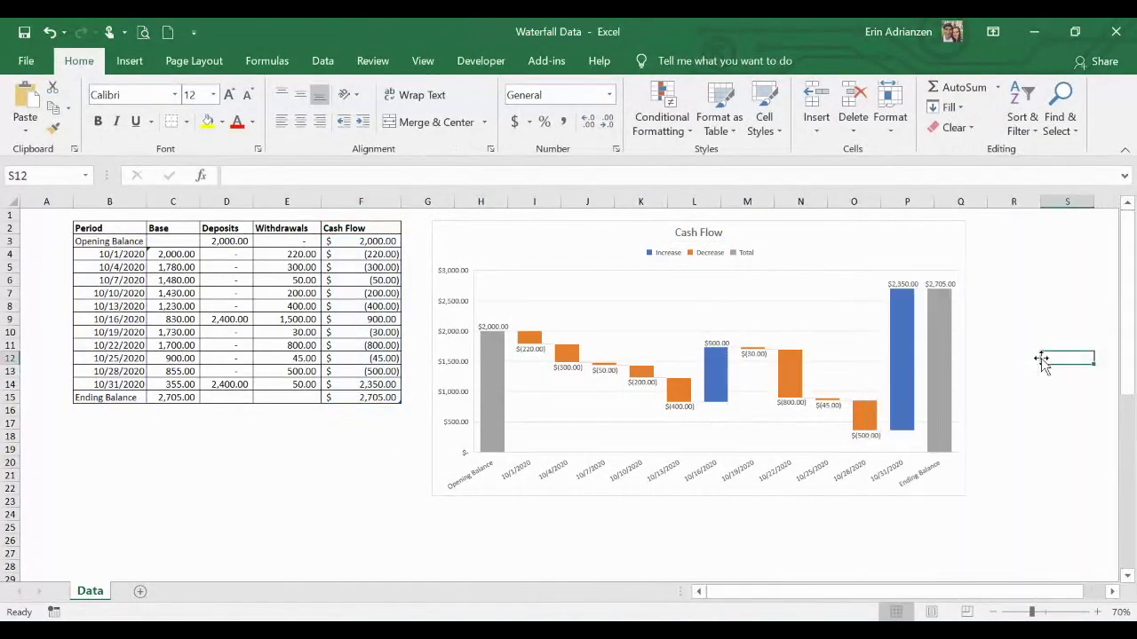
Step: Insert a waterfall chart based on the headcount table that starts at row 40
left_click(380, 460)
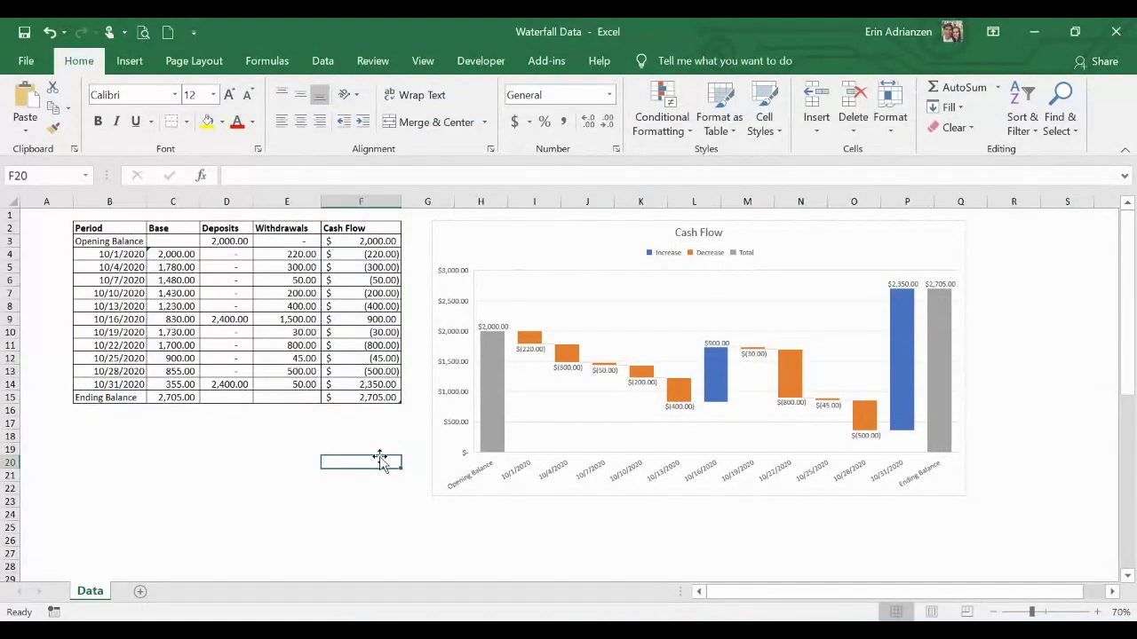
scroll(380, 460, "down", 12)
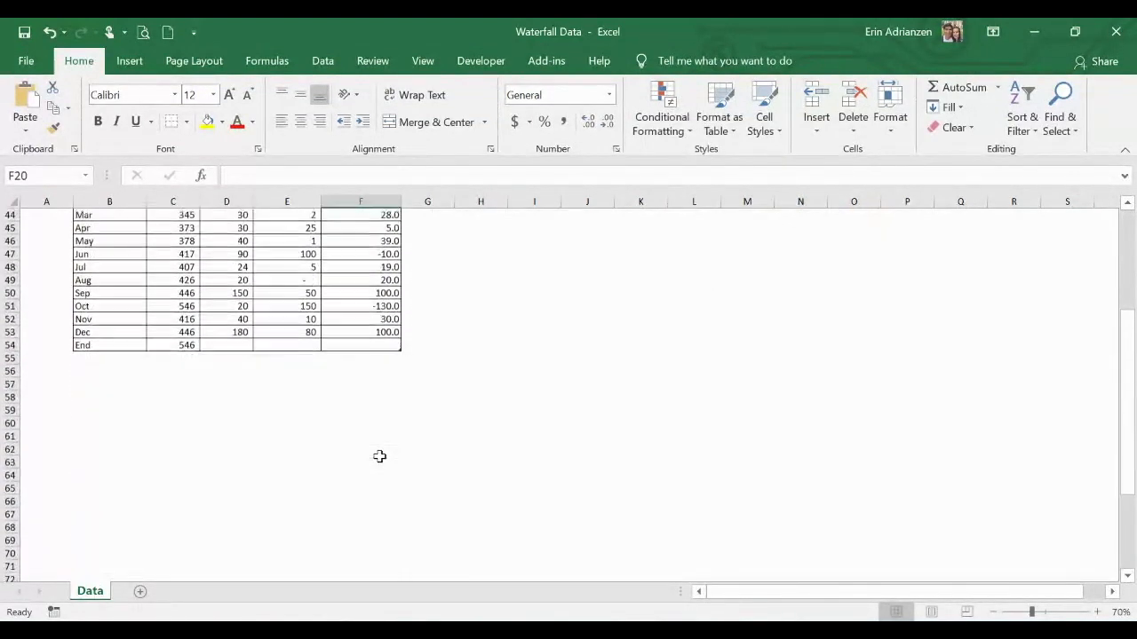
scroll(392, 382, "up", 1)
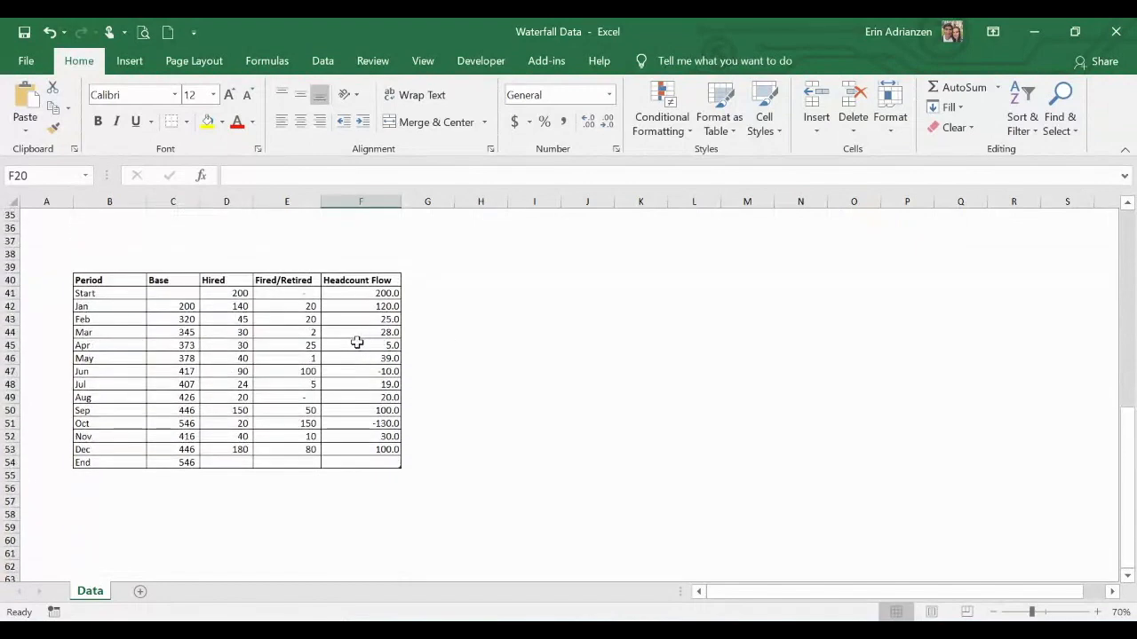
left_click(356, 342)
left_click(135, 67)
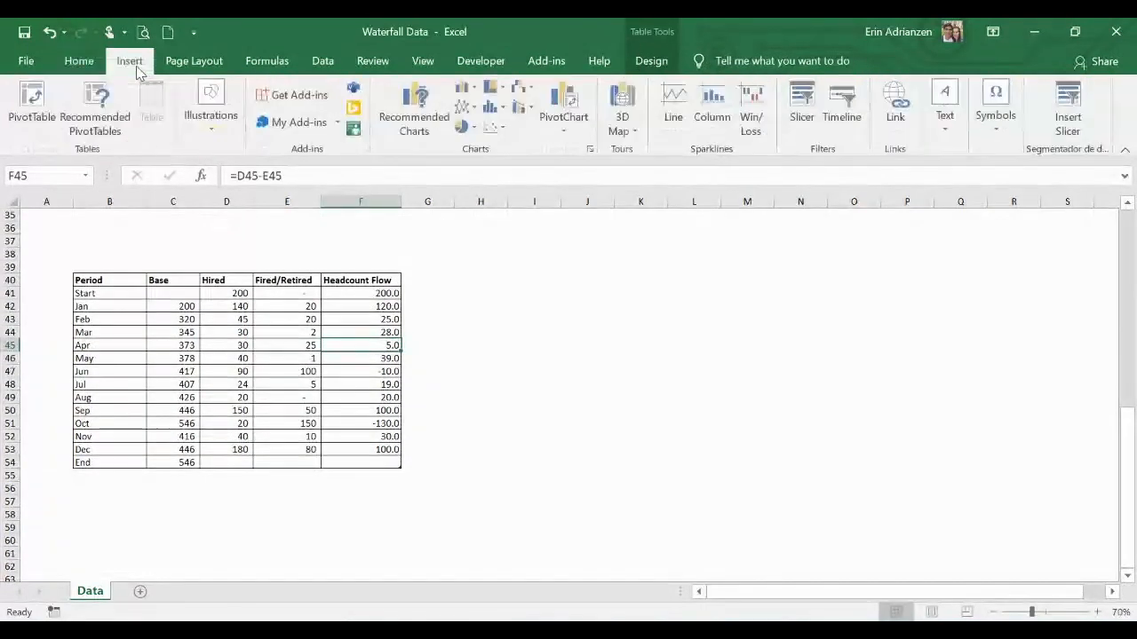
left_click(537, 94)
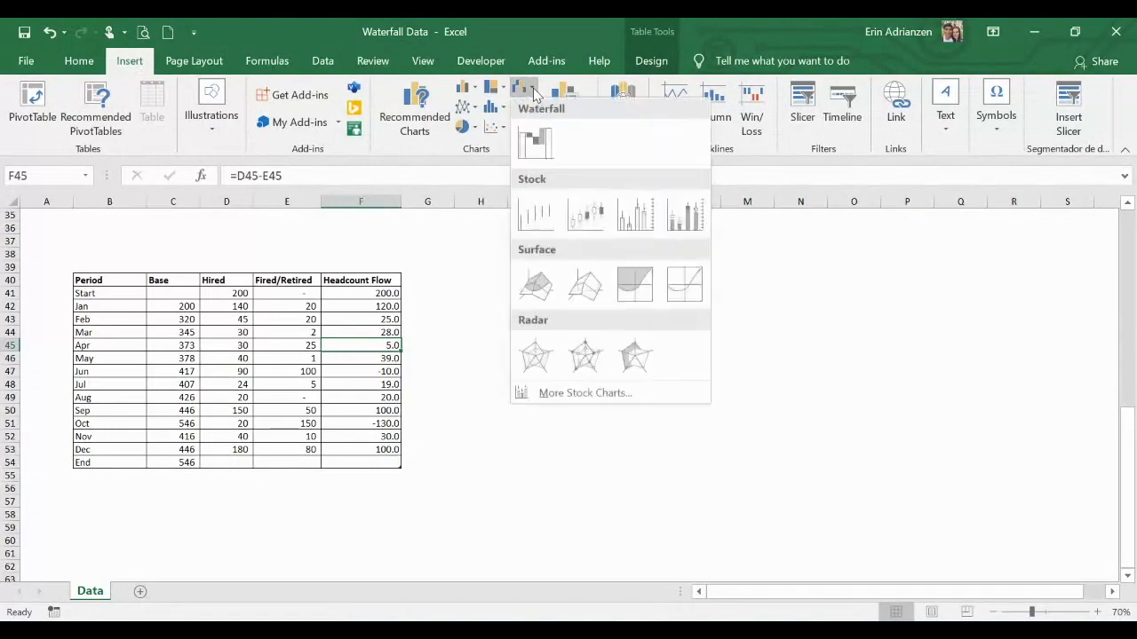
left_click(531, 142)
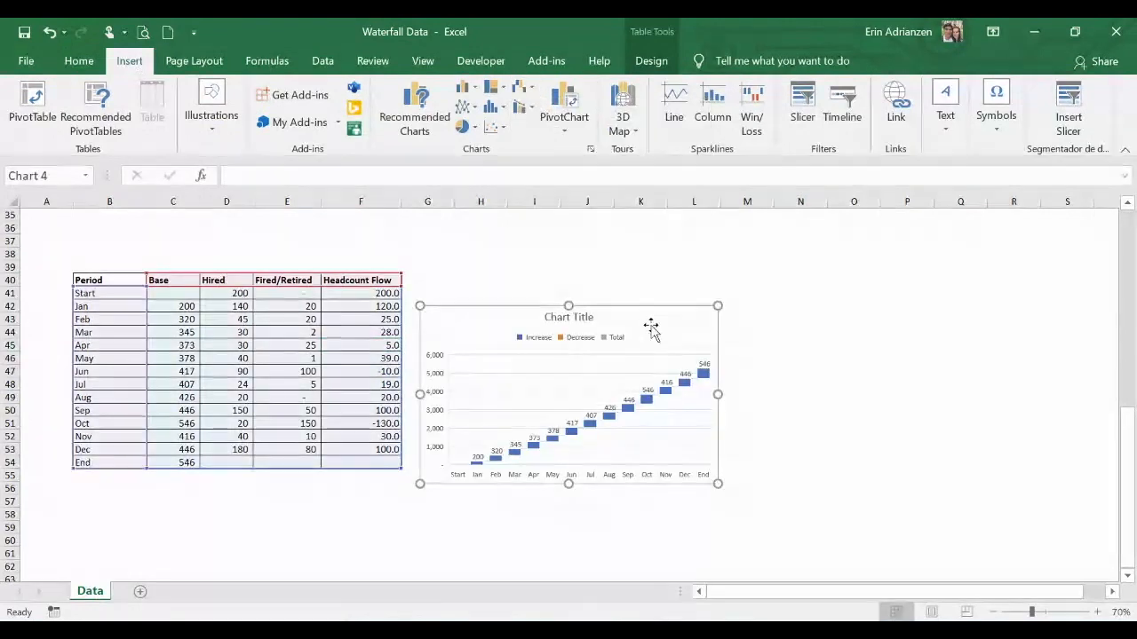
Step: Enlarge the headcount chart to span row 39 to row 58 and reach column R, and restrict its values to the Headcount Flow column
left_click_drag(652, 325, 652, 280)
left_click_drag(719, 438, 1048, 523)
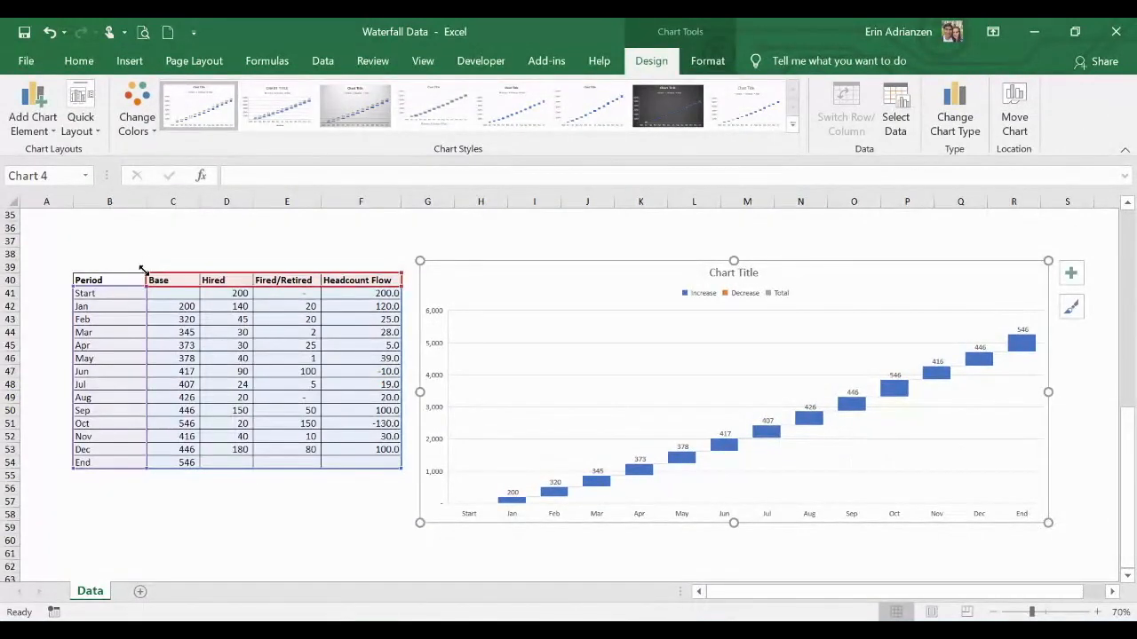
left_click_drag(149, 279, 309, 300)
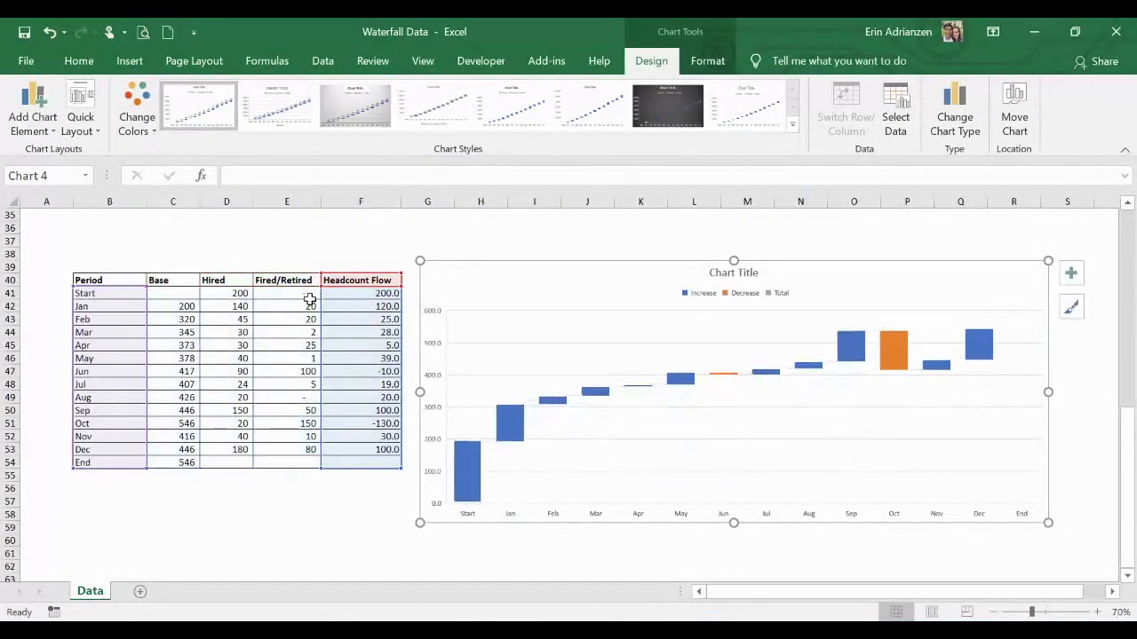
Step: Sum the Headcount Flow values F41:F53 in the End row's cell F54
left_click(389, 491)
left_click(387, 465)
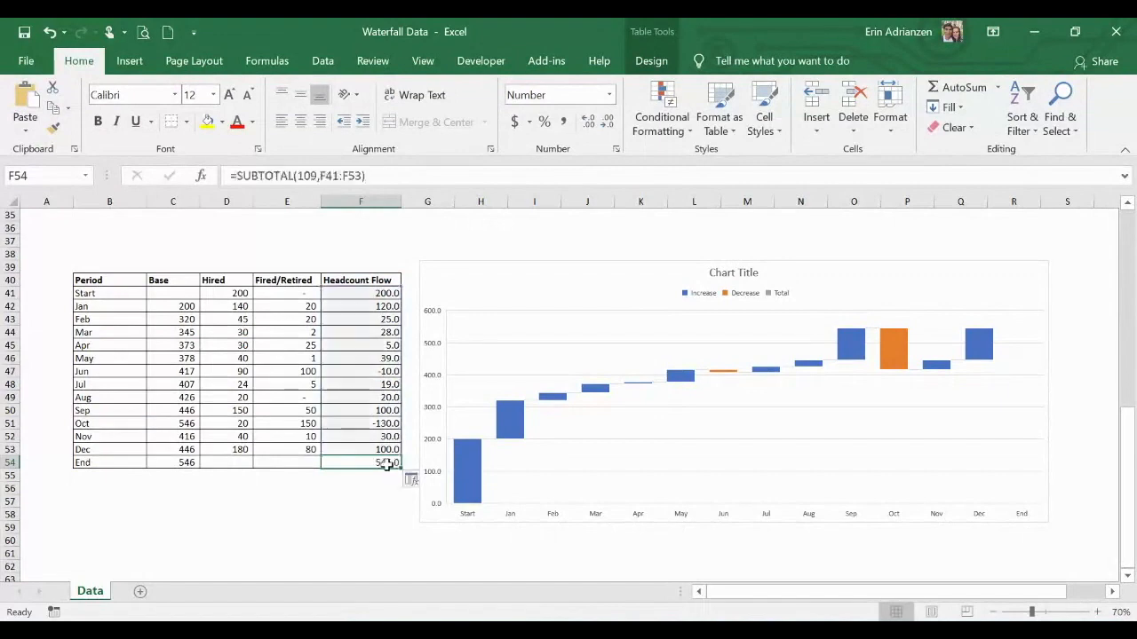
key("alt+equal")
key("Return")
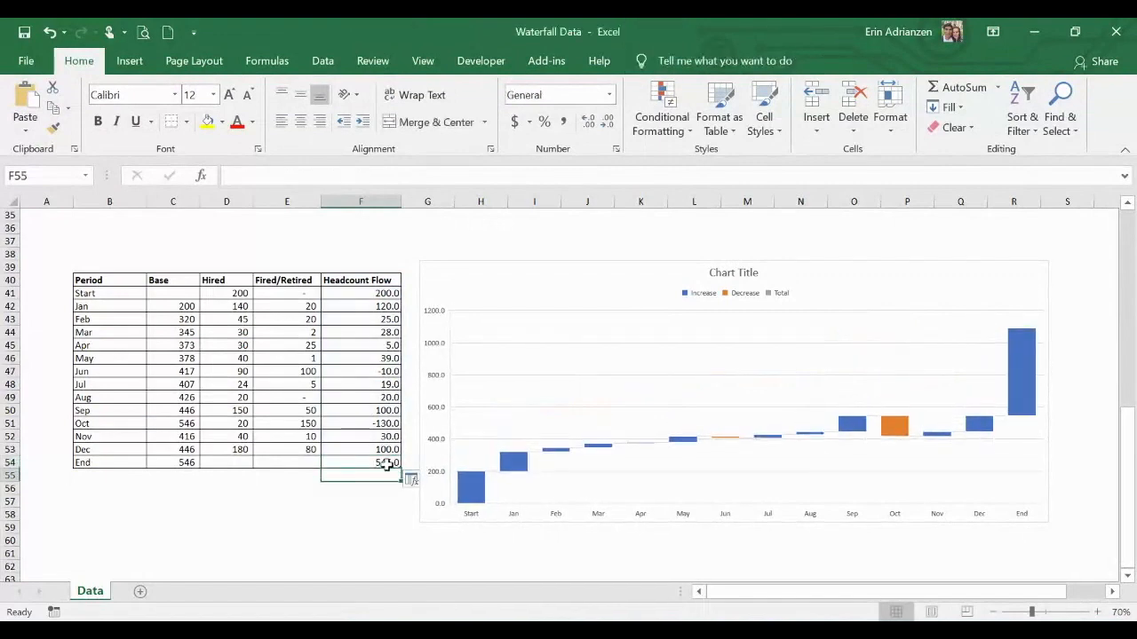
Step: Set the Start and End bars of the headcount waterfall chart as totals
left_click(484, 492)
left_click(478, 494)
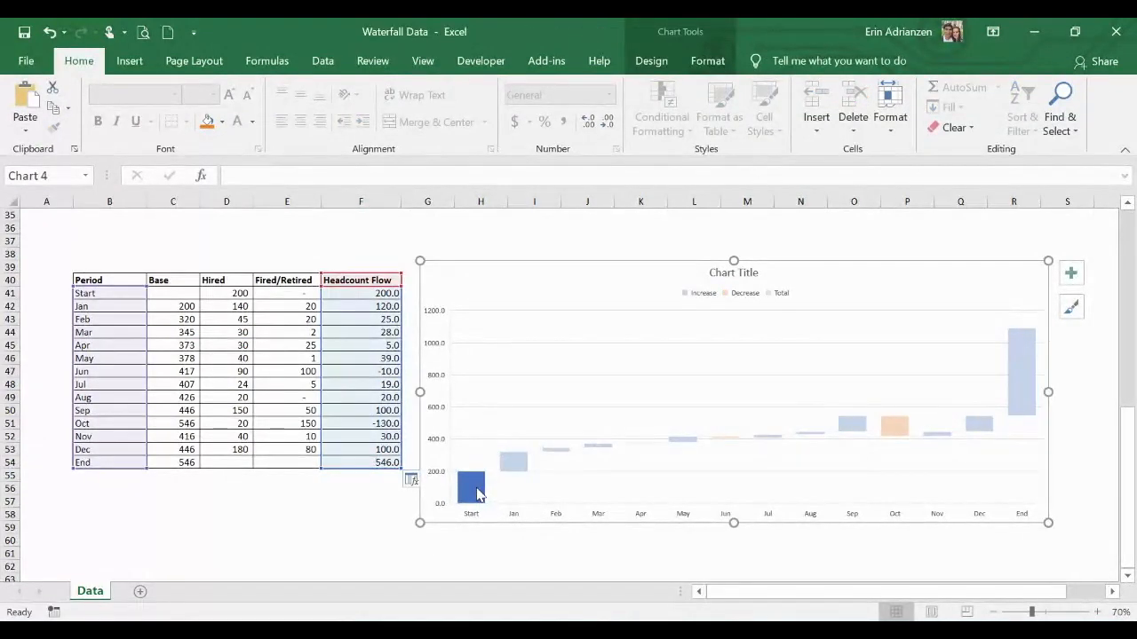
right_click(478, 494)
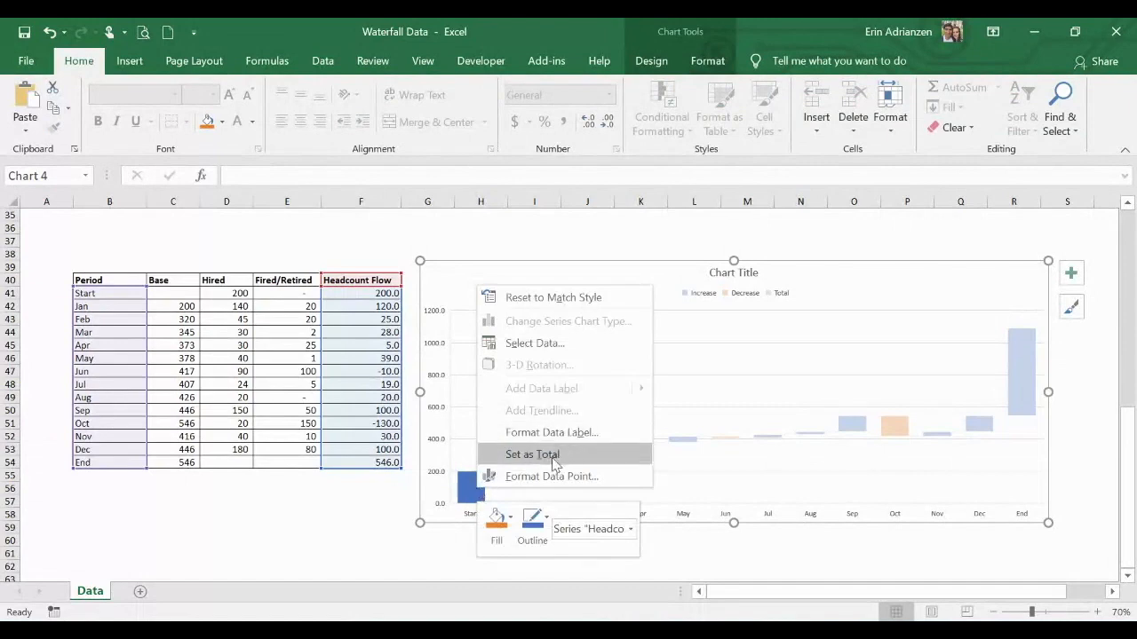
left_click(532, 454)
left_click(1015, 380)
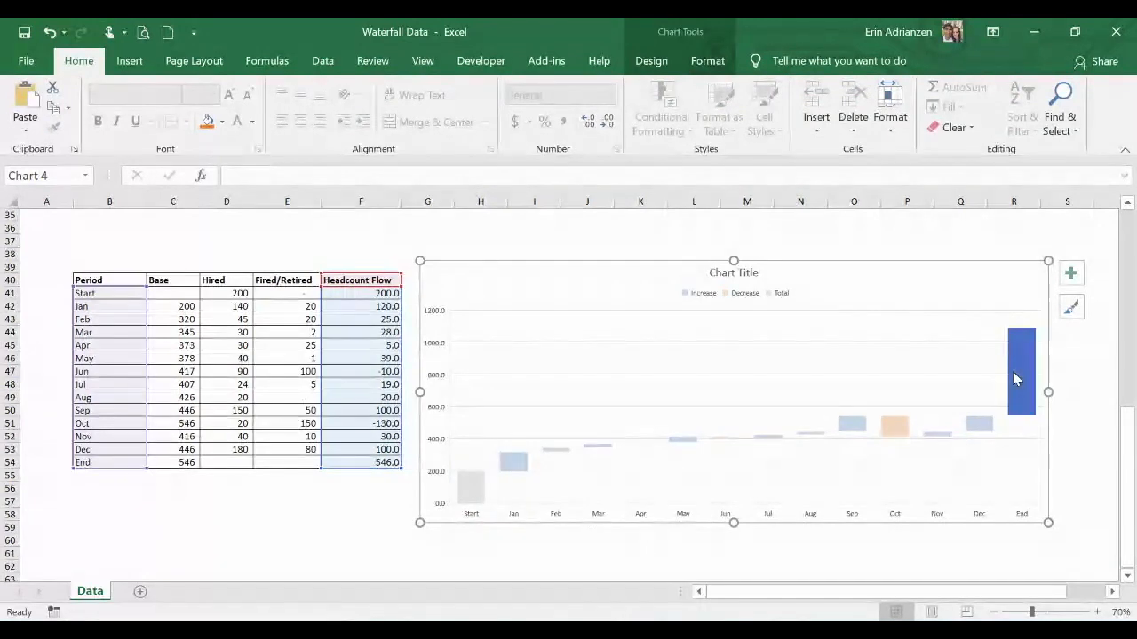
right_click(1015, 381)
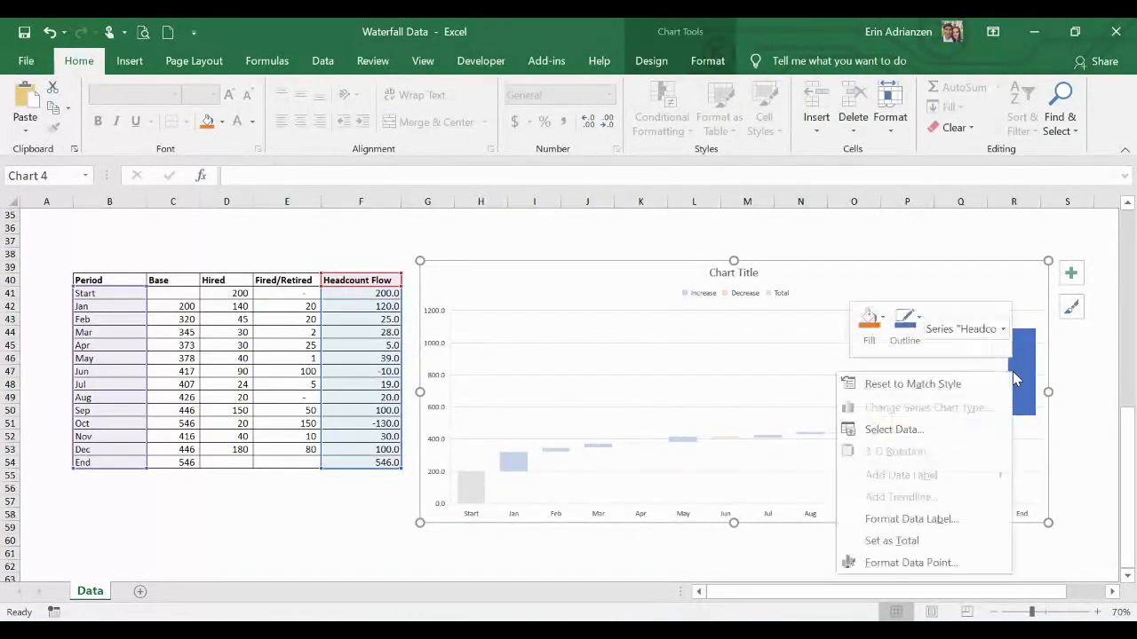
left_click(932, 541)
left_click(1092, 432)
Step: Add data labels to the headcount waterfall chart
left_click(1011, 283)
left_click(1065, 277)
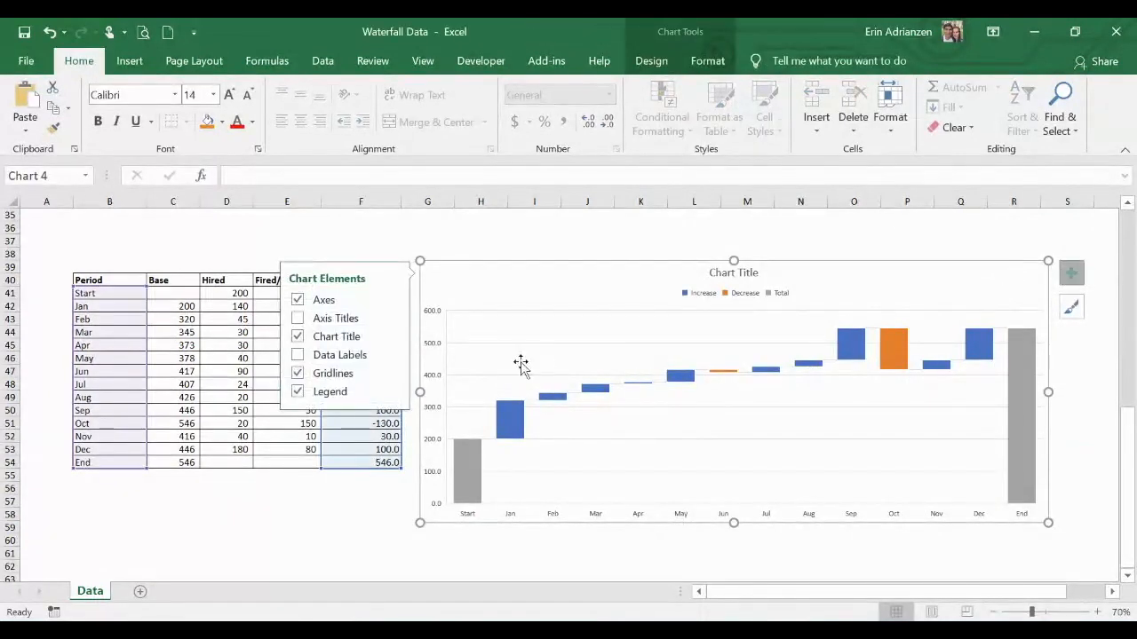
left_click(299, 355)
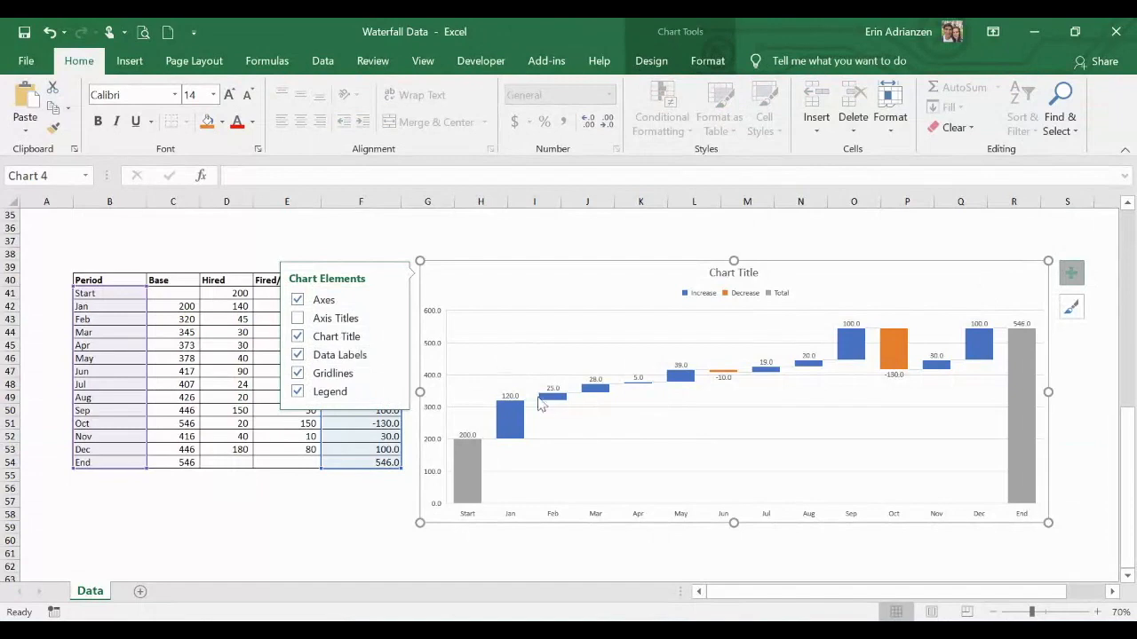
left_click(370, 529)
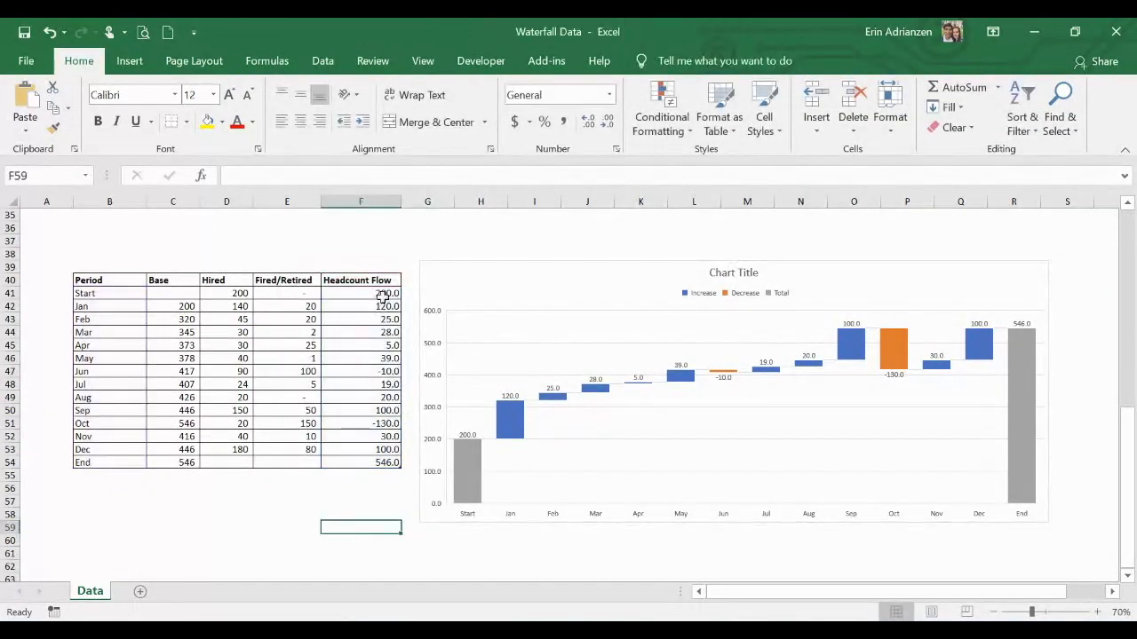
Step: Format the Headcount Flow values in F41:F54 as Number with no decimal places
left_click_drag(383, 292, 381, 460)
left_click(610, 98)
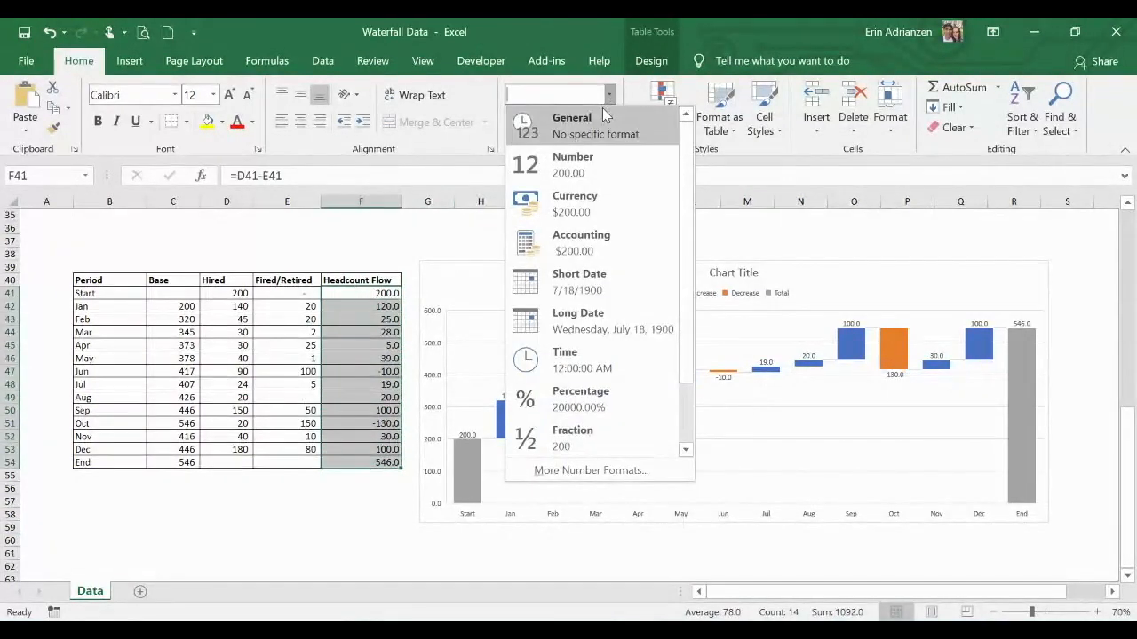
left_click(588, 168)
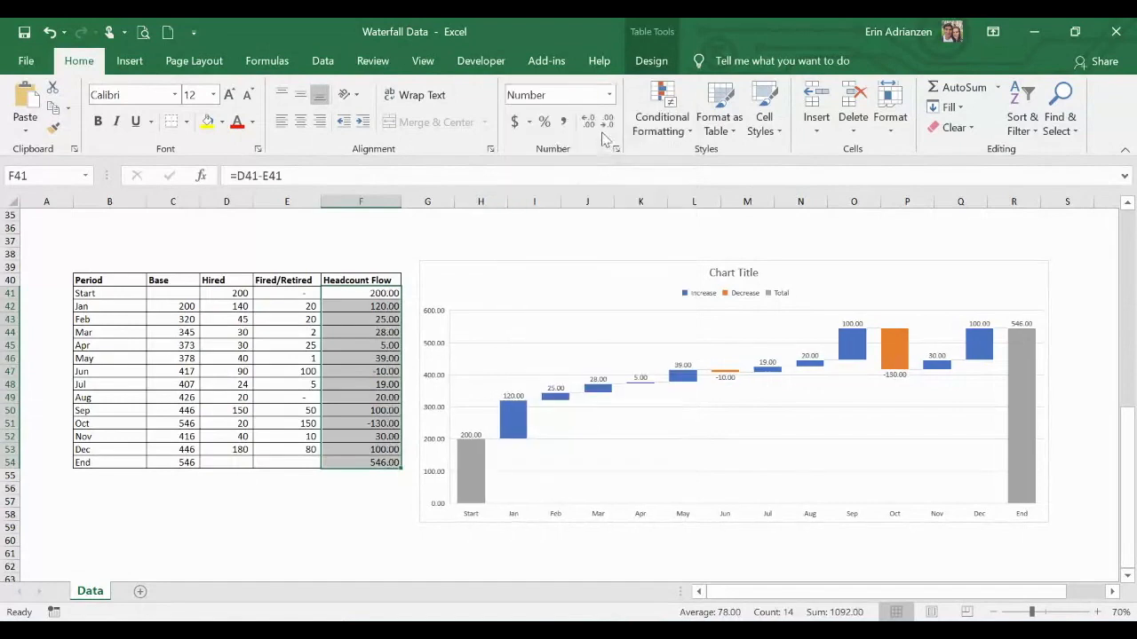
double_click(608, 123)
left_click(387, 487)
left_click_drag(387, 293, 365, 462)
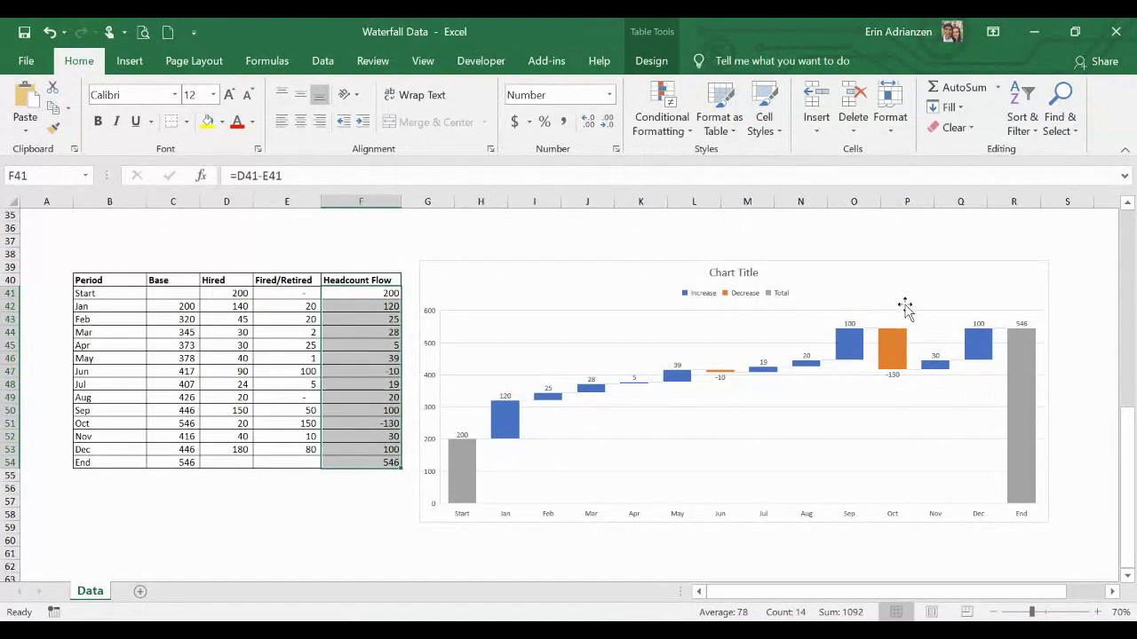
Step: Change the headcount waterfall chart's title to "Headcount" and close the formatting pane
left_click(749, 276)
double_click(747, 275)
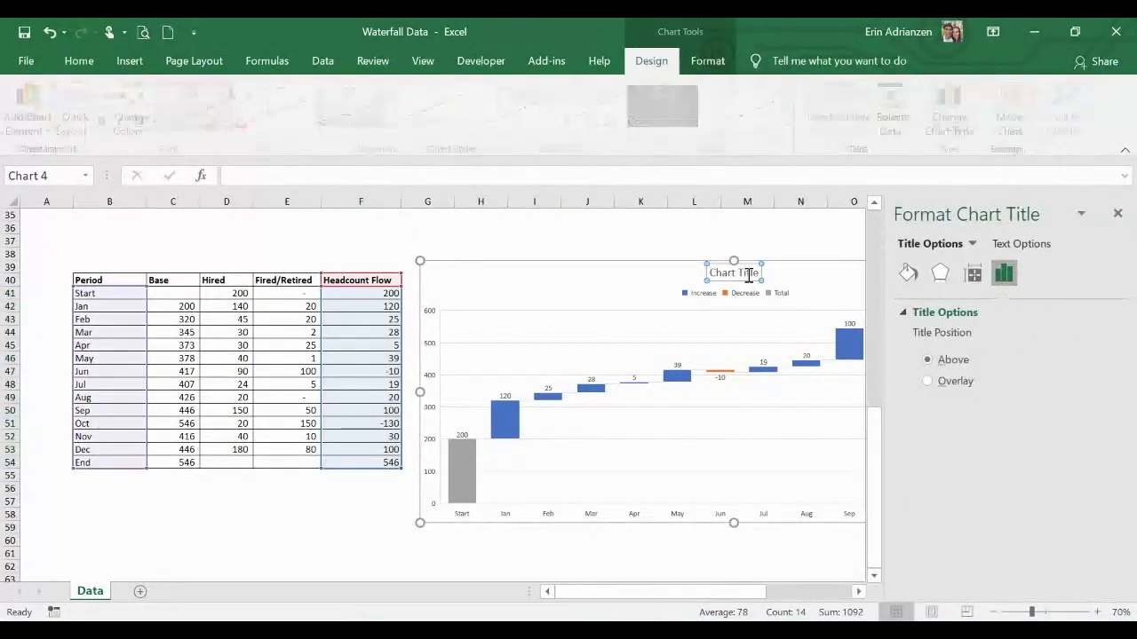
triple_click(745, 275)
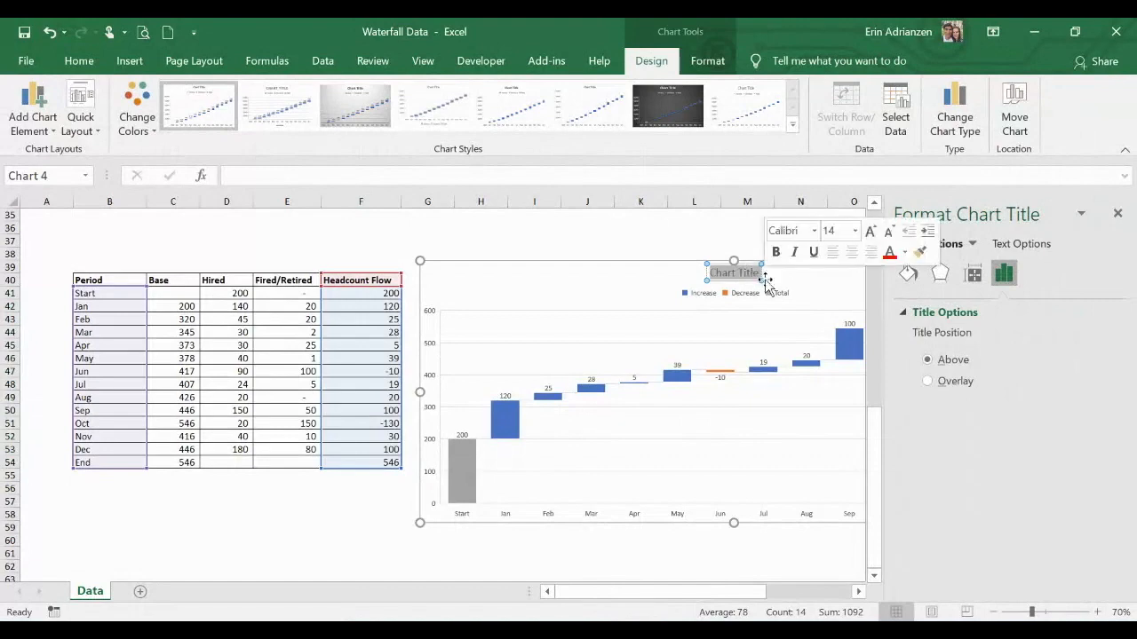
type("Headcount")
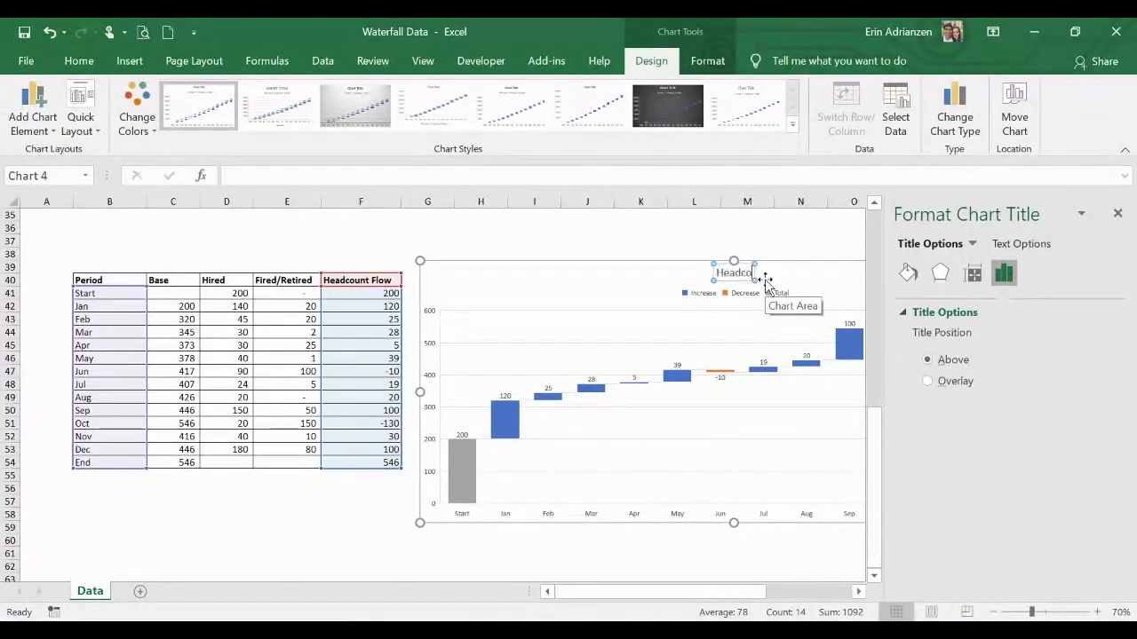
left_click(760, 239)
left_click(765, 551)
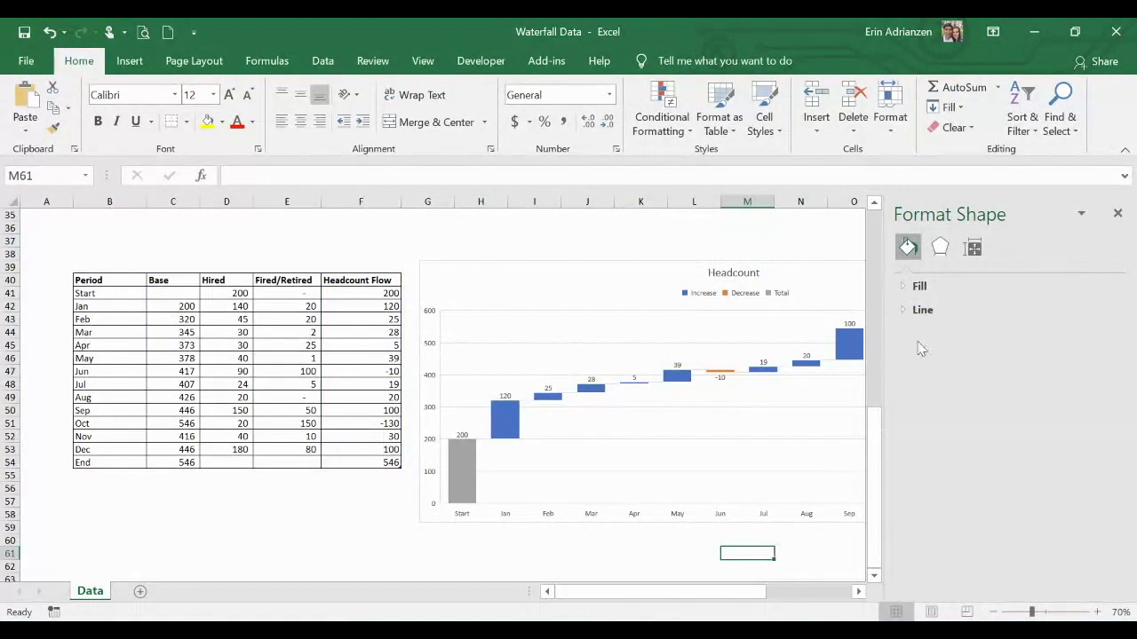
left_click(1117, 213)
left_click(1083, 290)
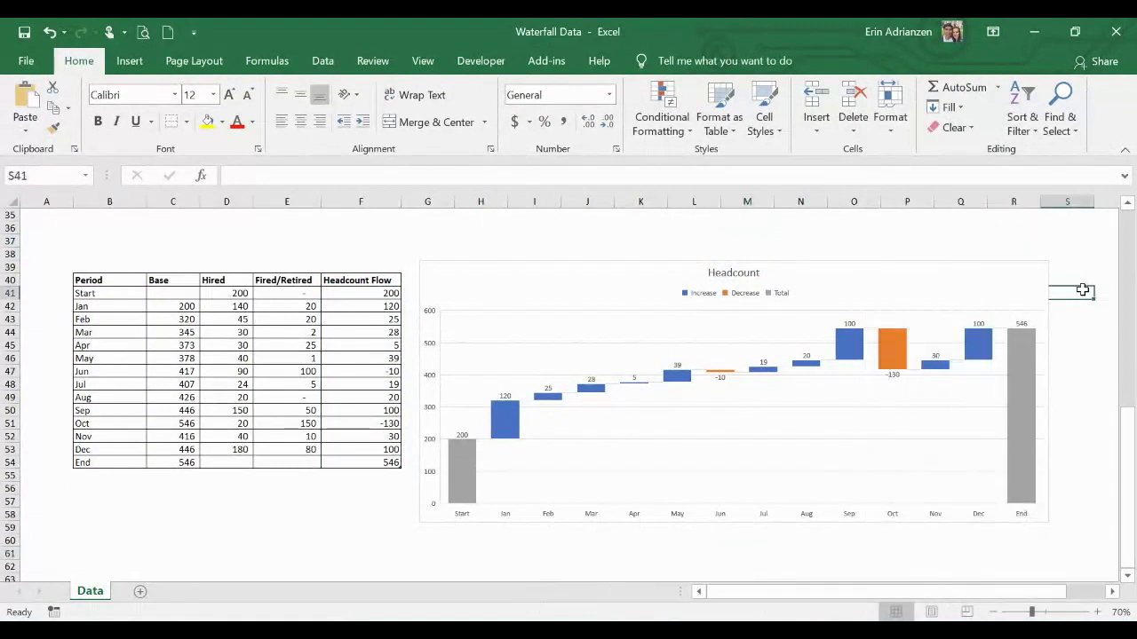